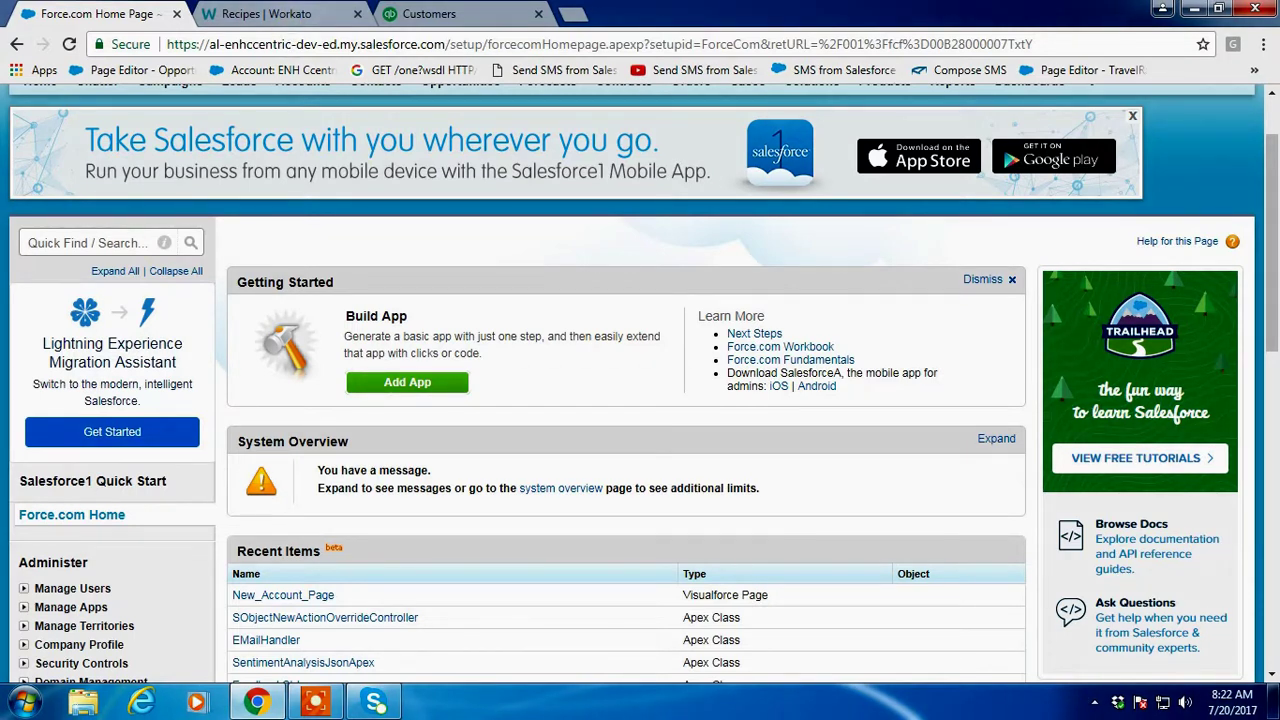
Step: Switch to QuickBooks and open the company dashboard
click(300, 14)
click(420, 13)
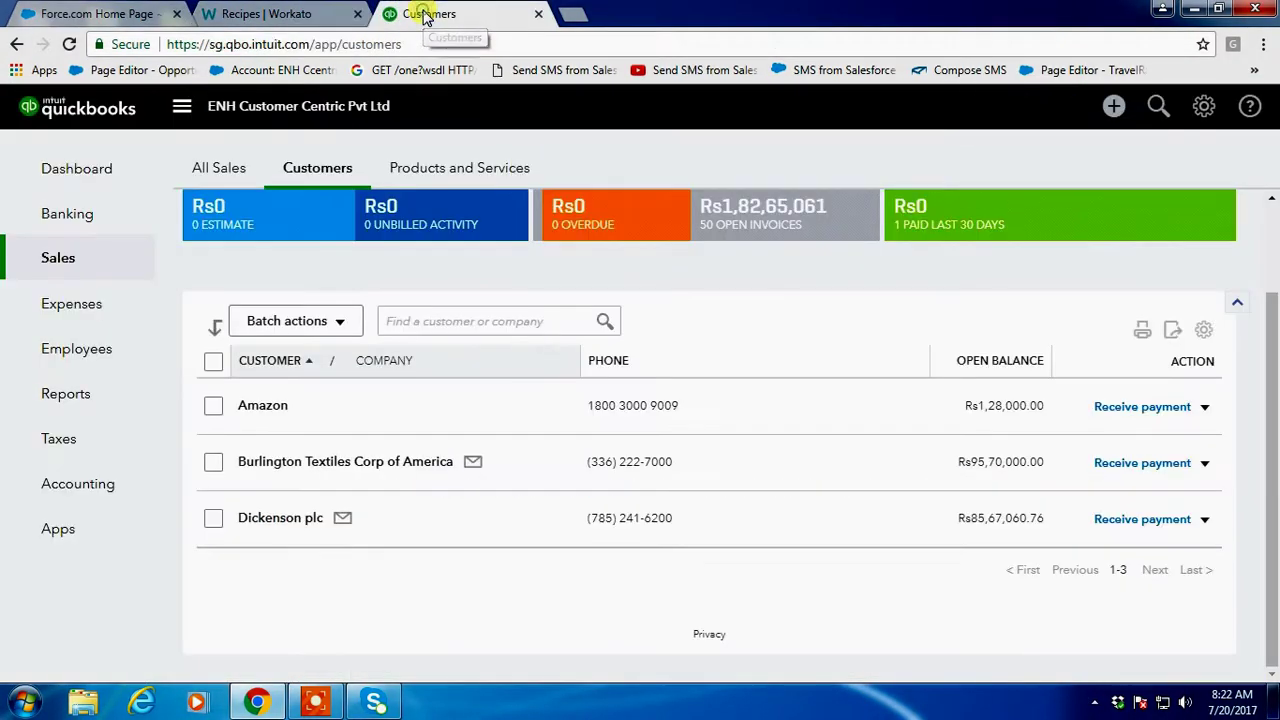
click(90, 173)
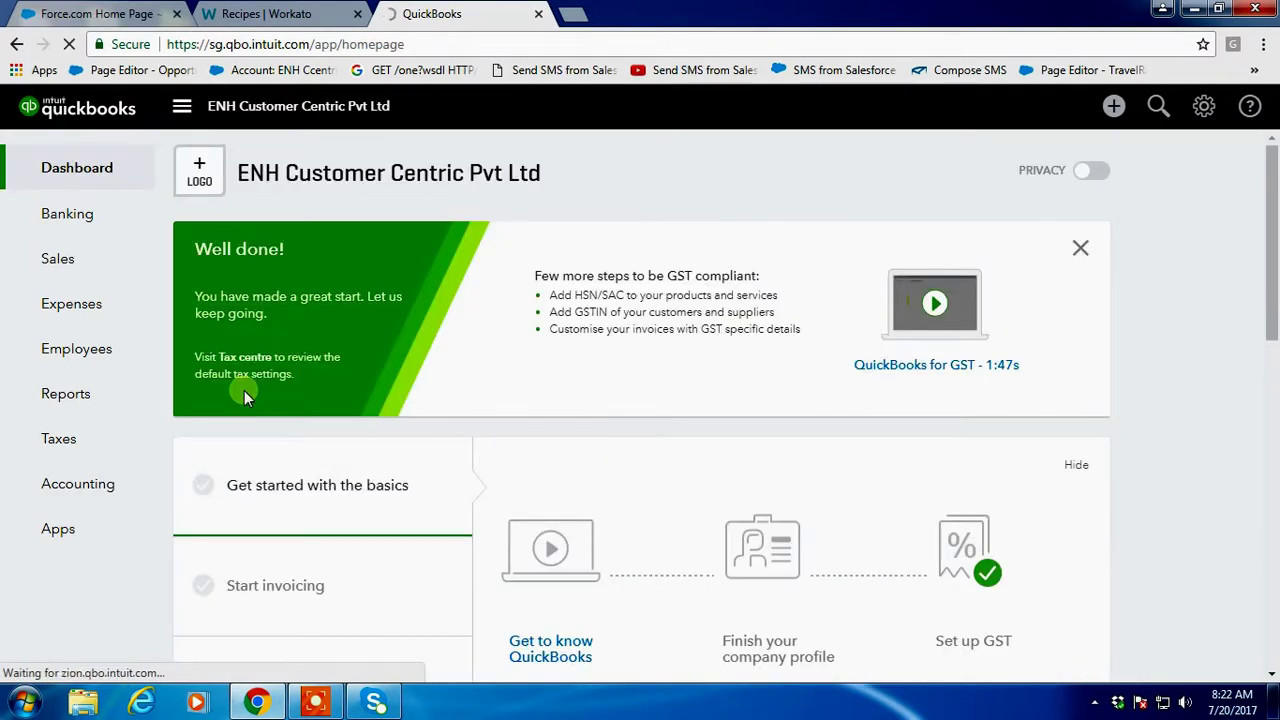
Step: Switch to Salesforce, open a blank new account form from Accounts, and look over its fields
click(125, 13)
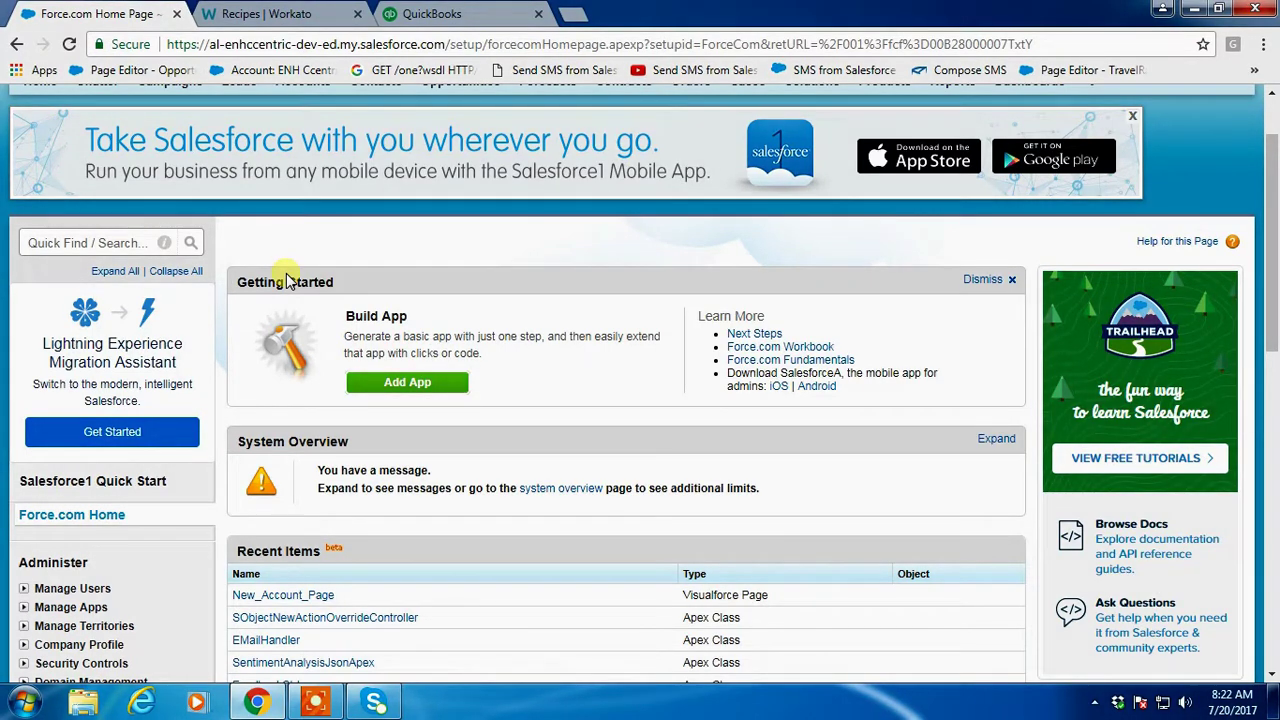
scroll(493, 355, up, 1)
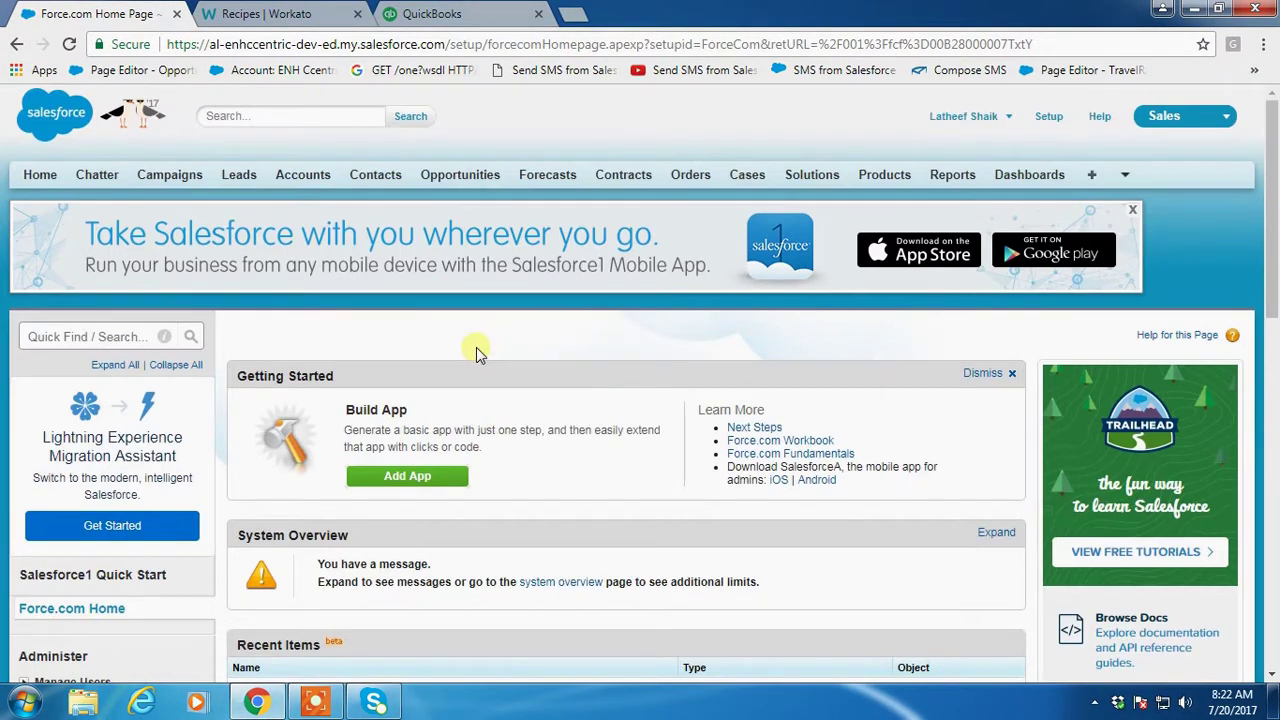
click(310, 178)
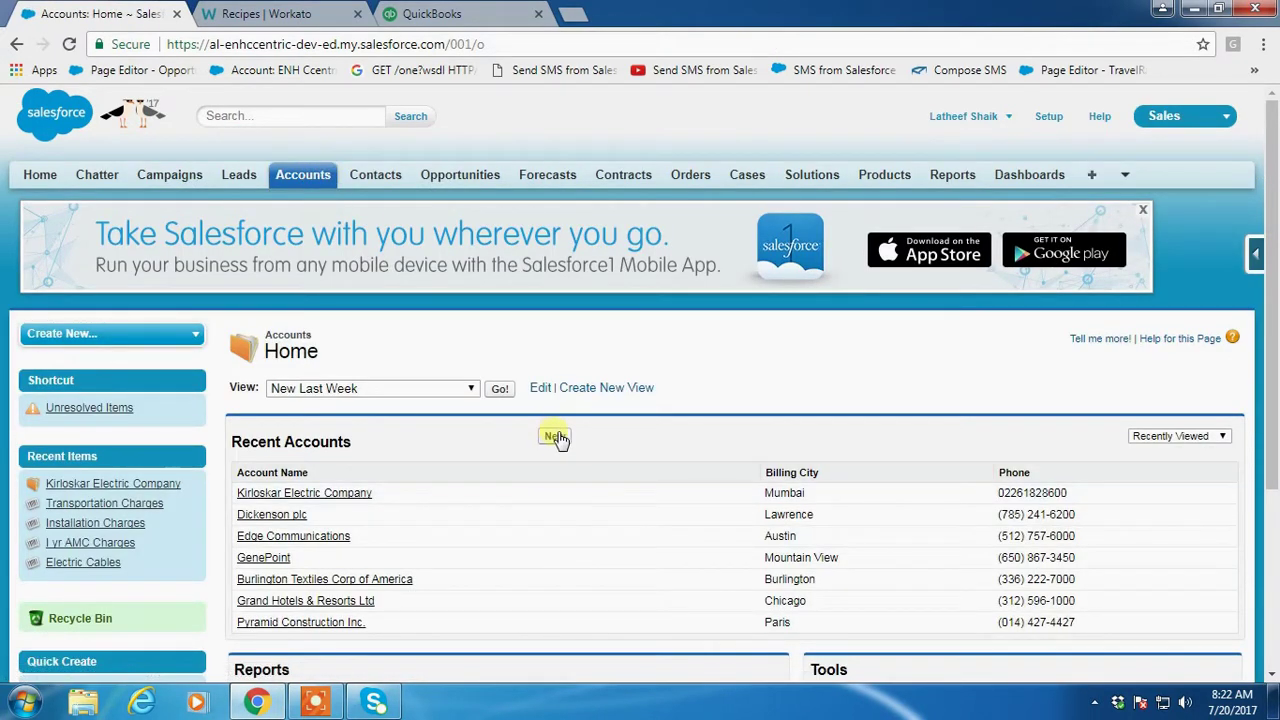
click(557, 440)
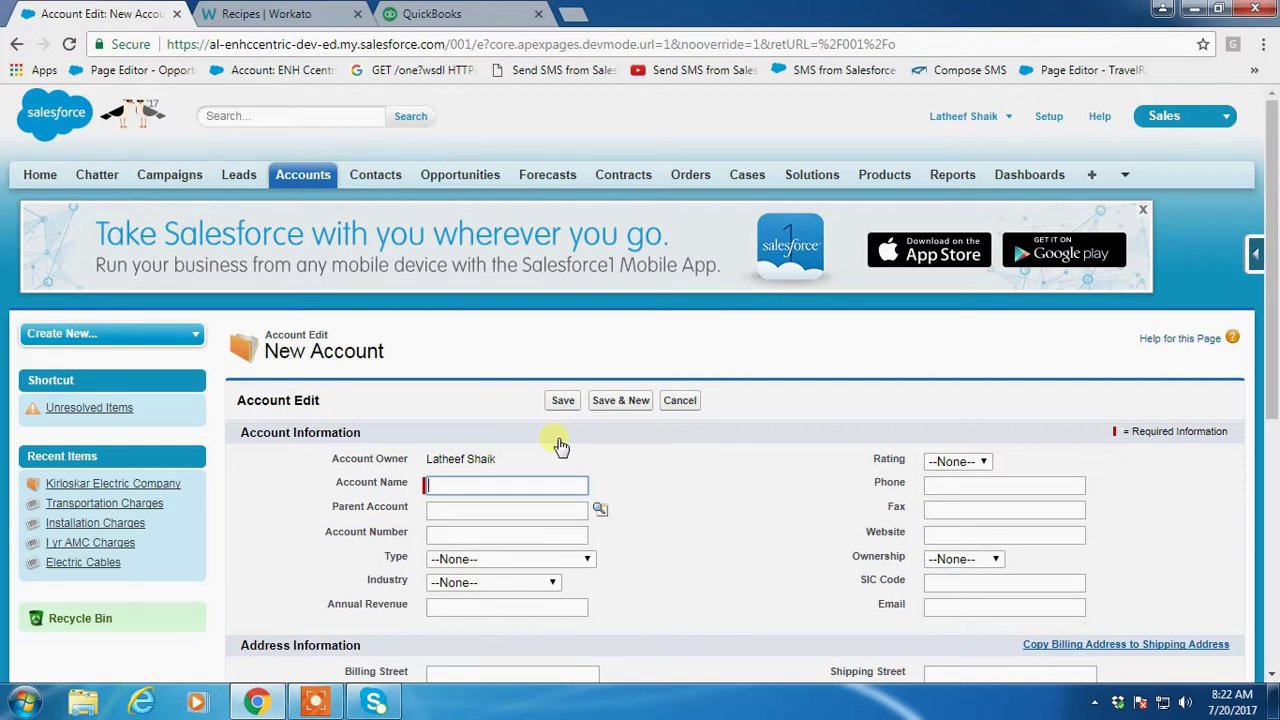
scroll(615, 475, down, 2)
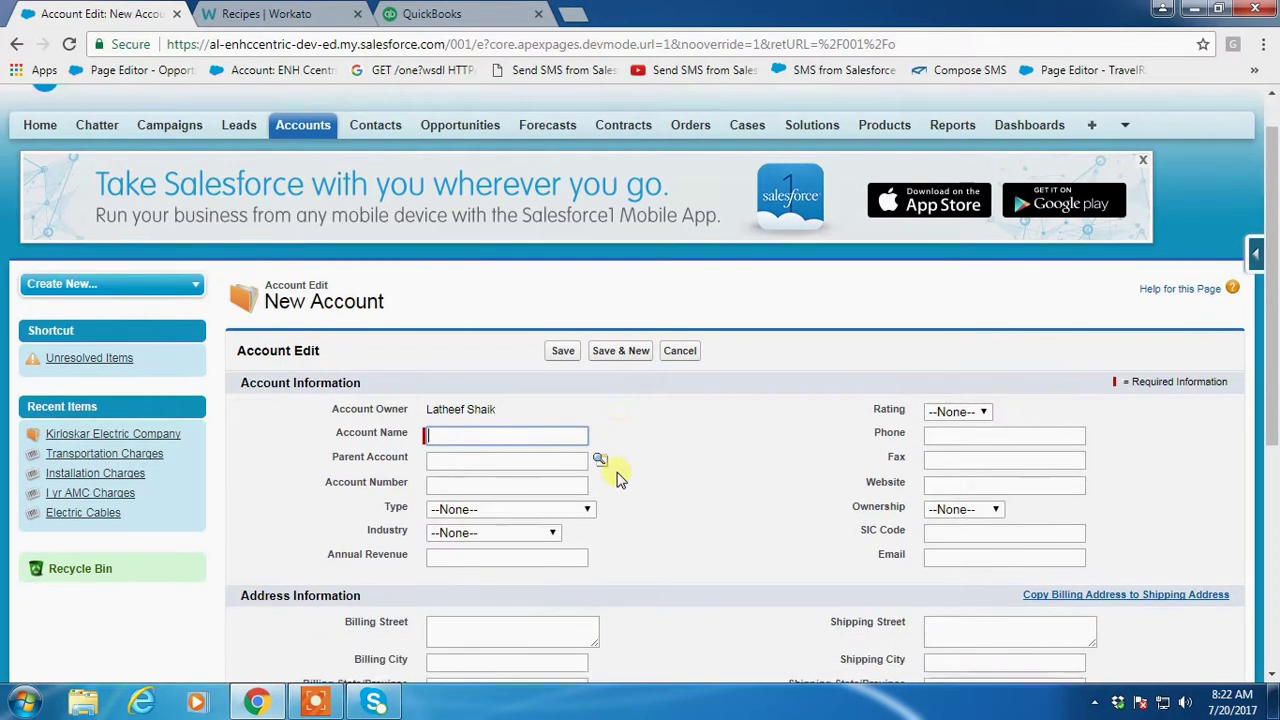
scroll(615, 478, down, 1)
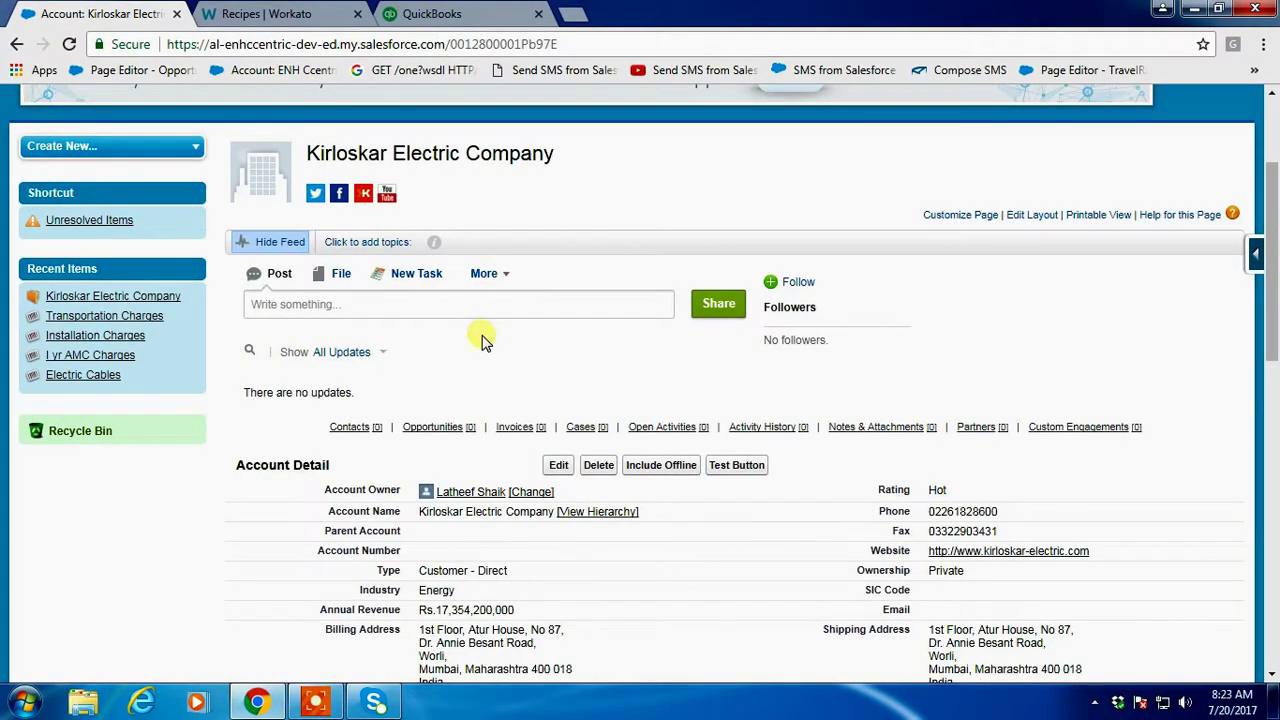
Step: Review the Kirloskar Electric Company account record, including its account detail section and addresses
scroll(503, 361, up, 2)
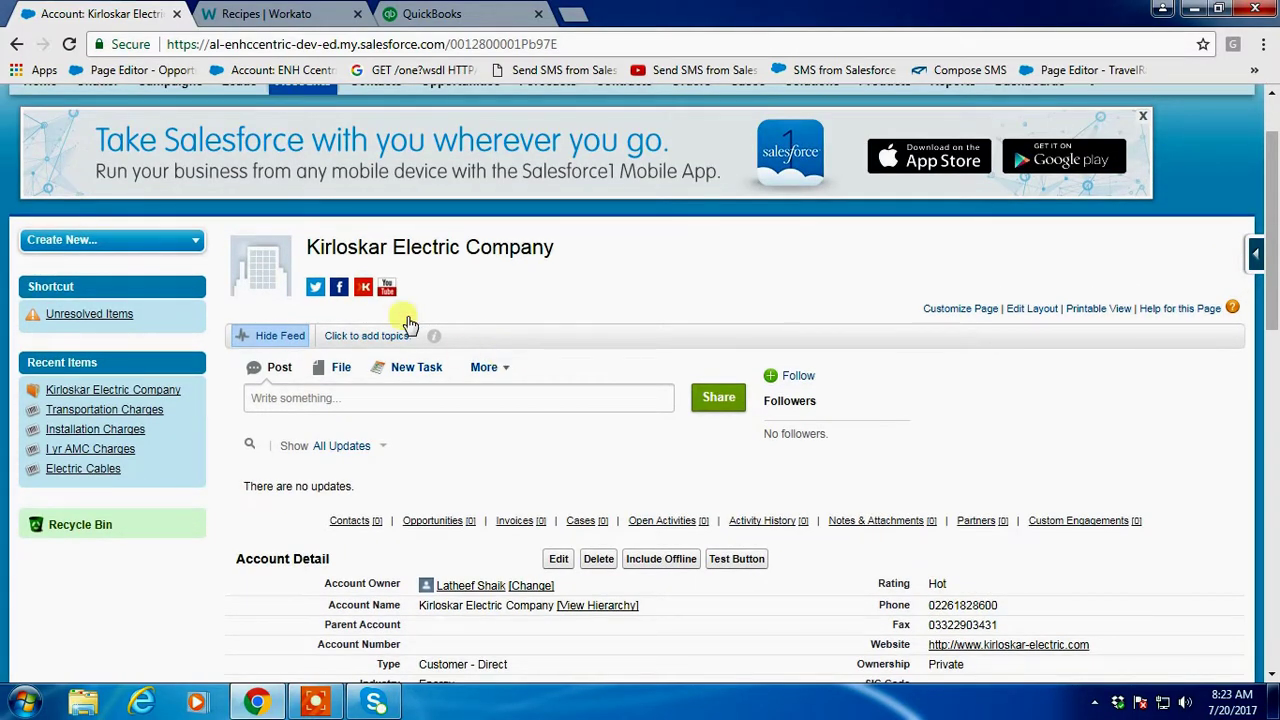
scroll(592, 270, down, 2)
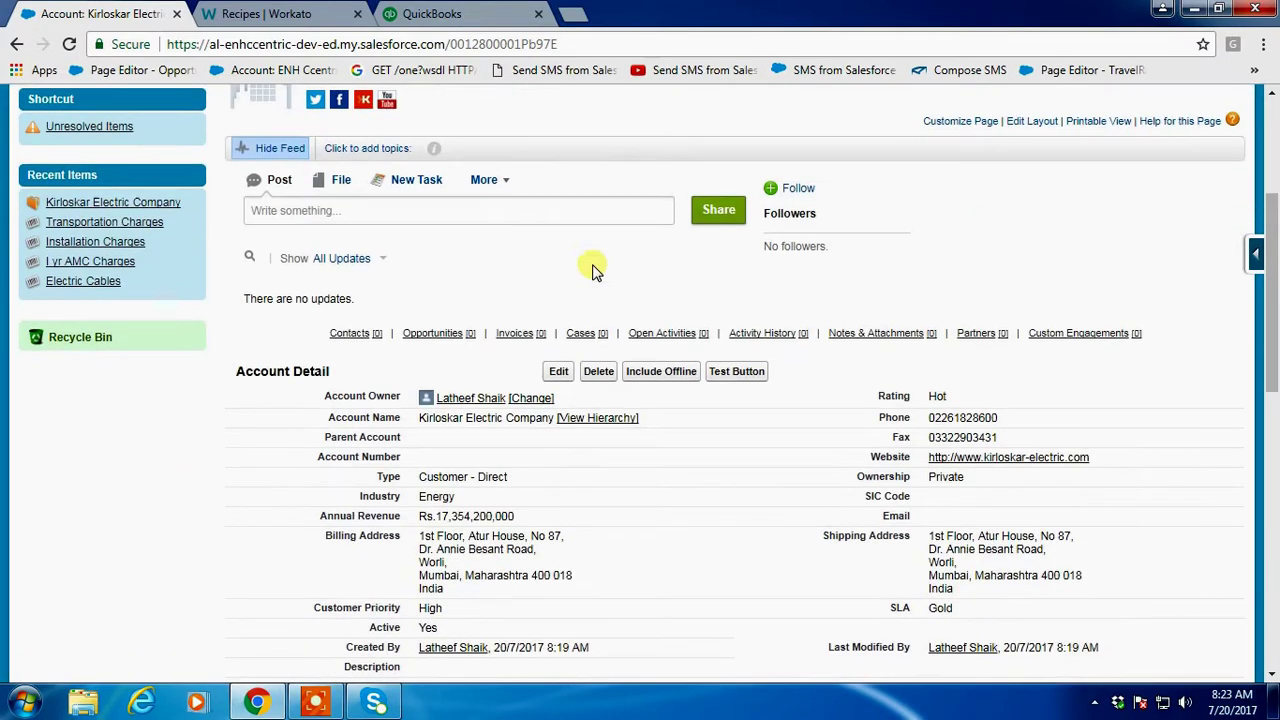
scroll(610, 322, up, 2)
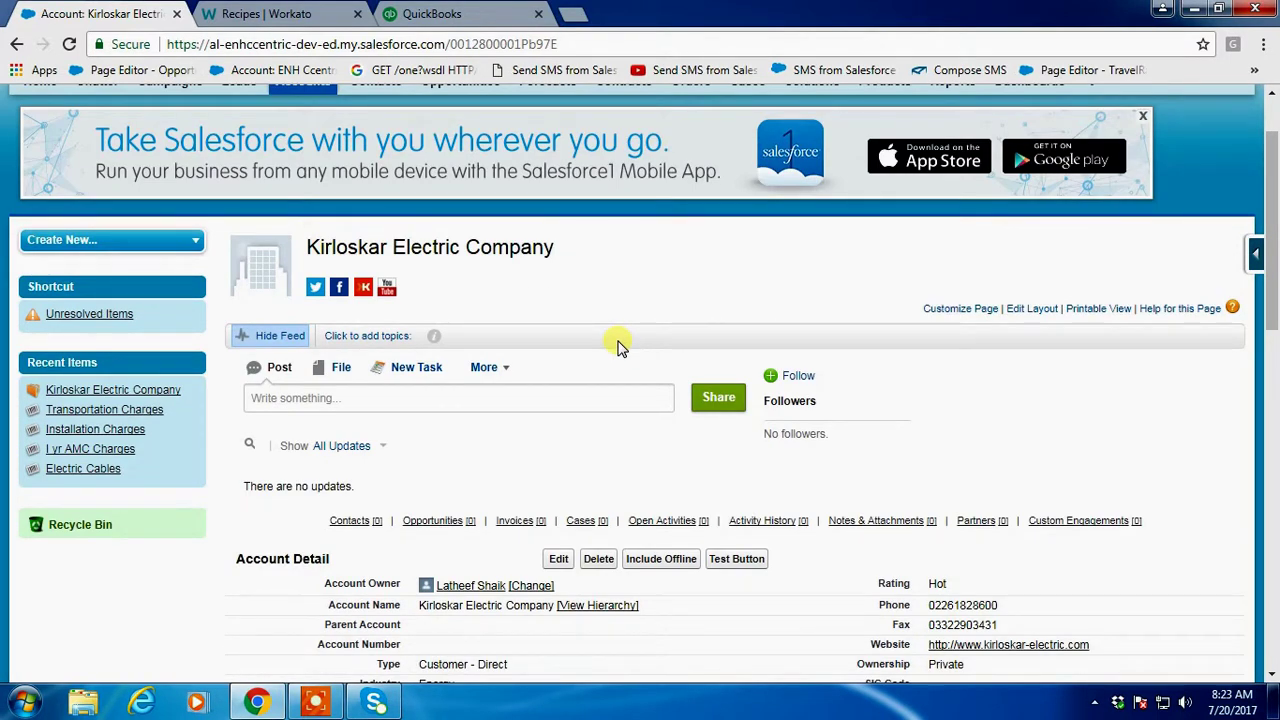
scroll(618, 345, down, 3)
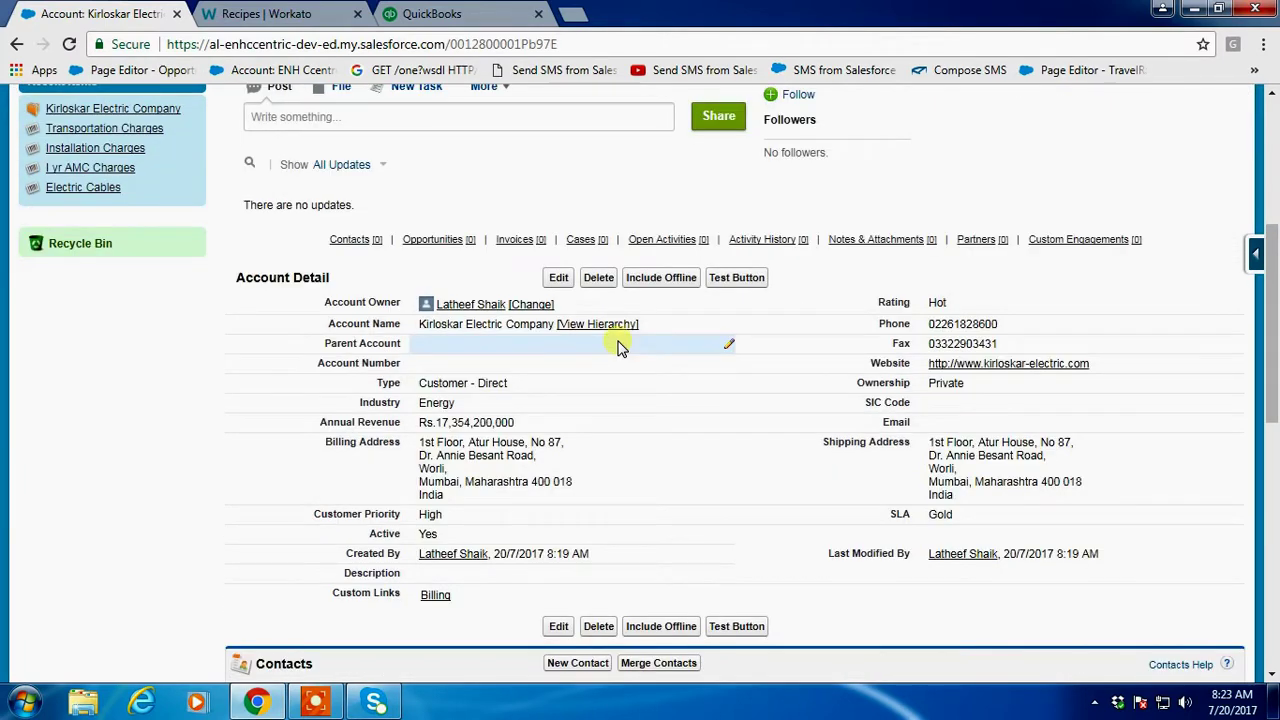
scroll(618, 345, up, 2)
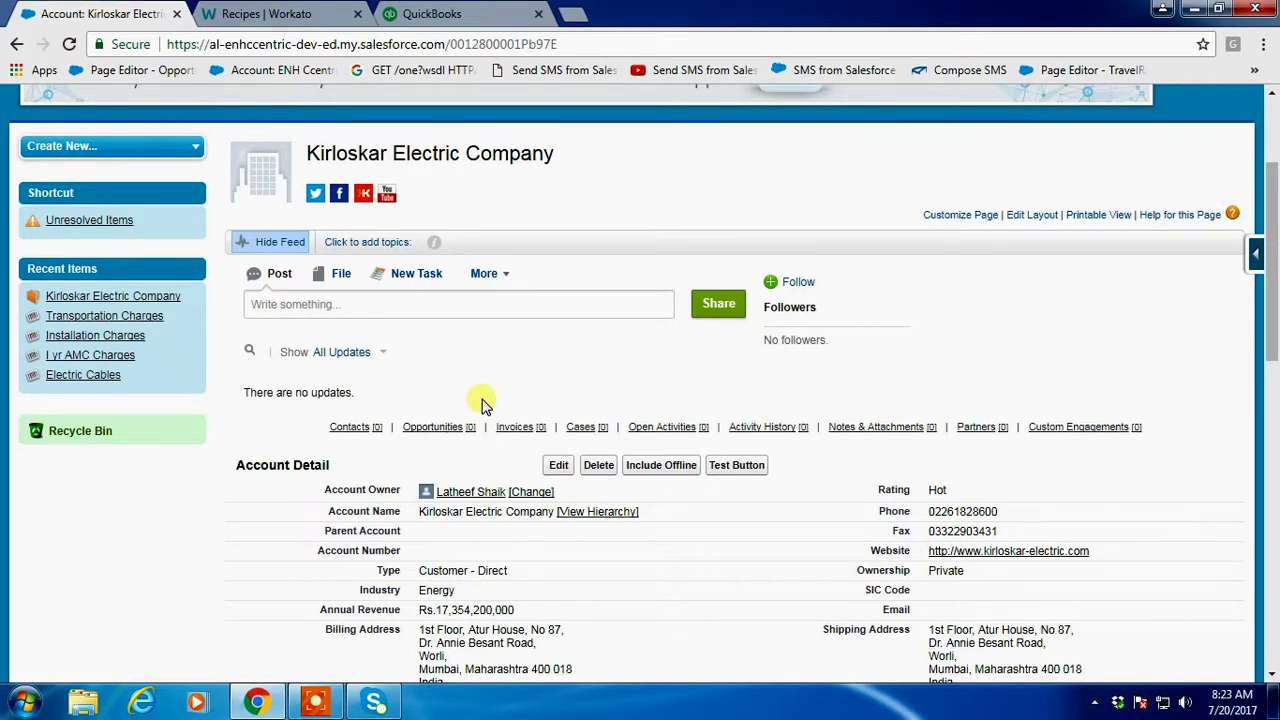
Step: Switch to QuickBooks and look through the existing customers in the Sales area
click(425, 10)
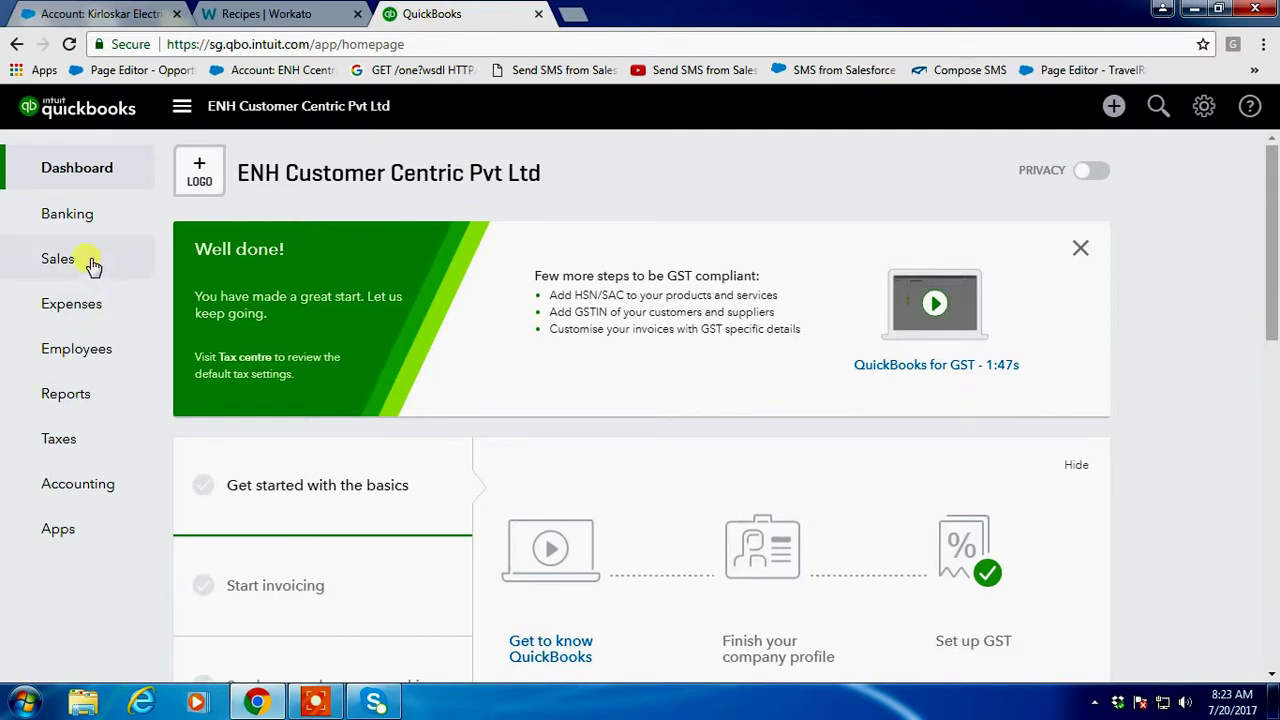
click(60, 259)
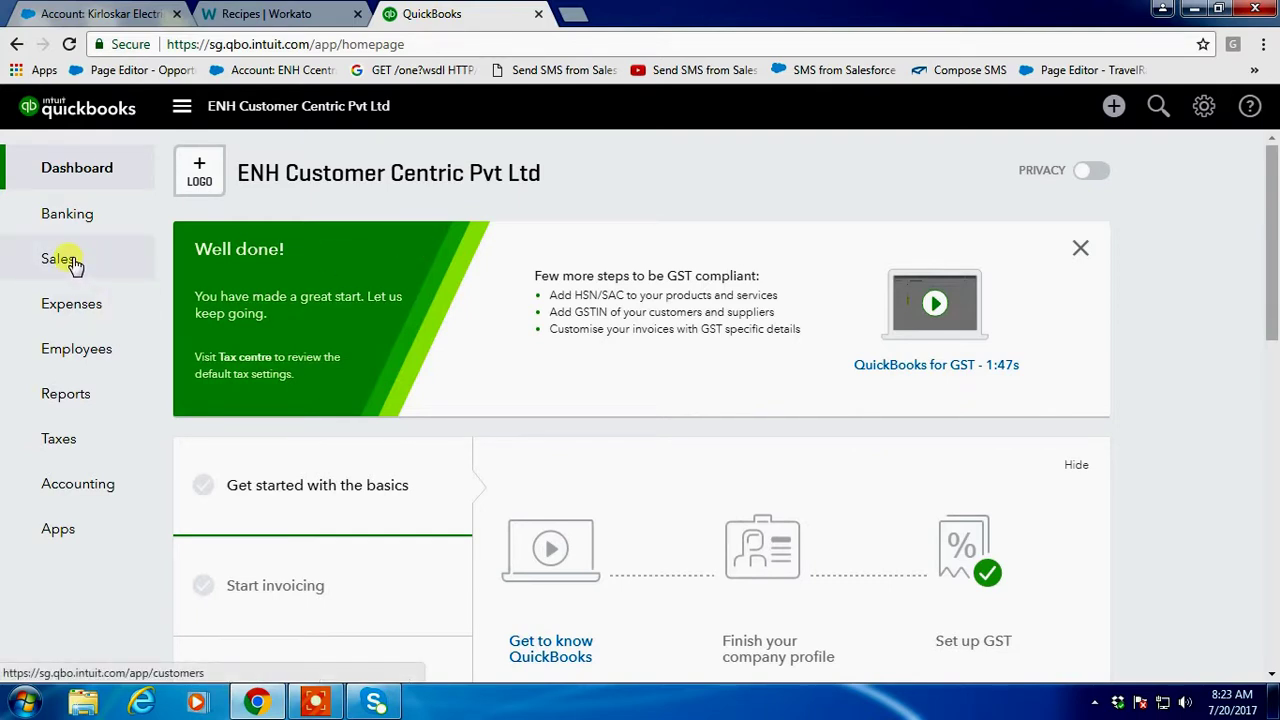
scroll(286, 434, down, 2)
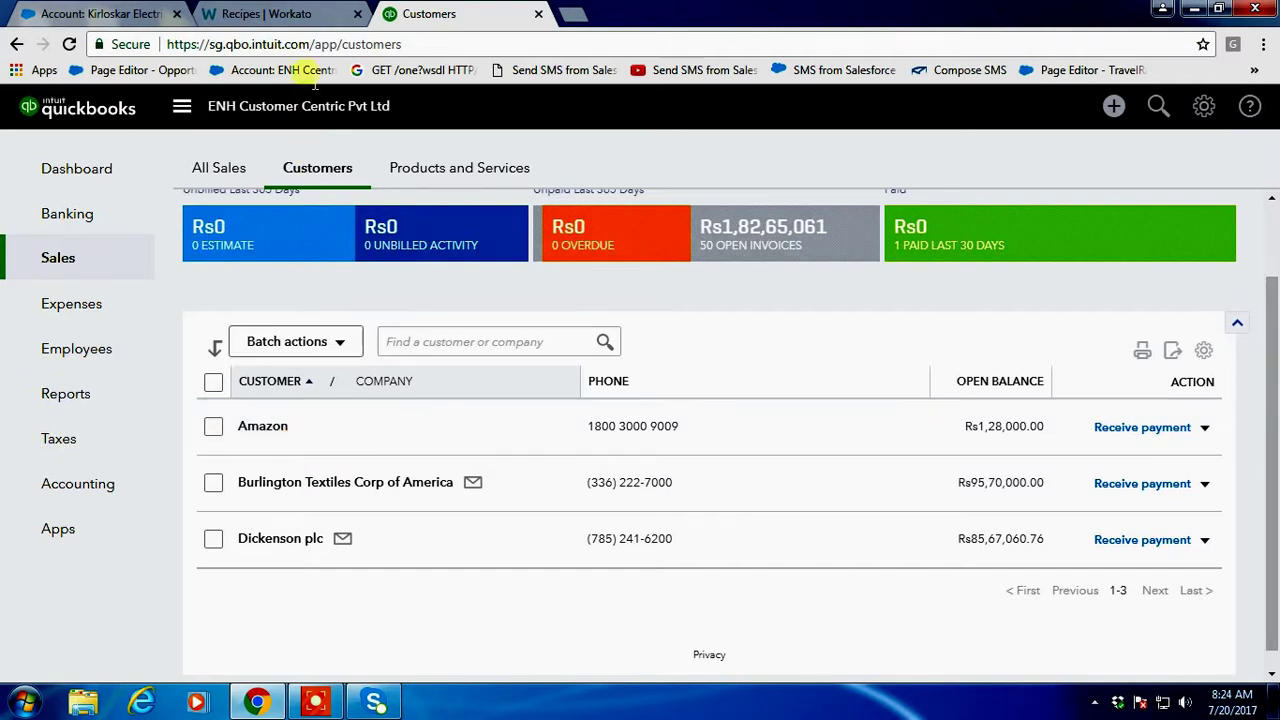
Step: Switch to Workato and open the recently stopped recipe that creates QuickBooks customers from Salesforce
click(298, 14)
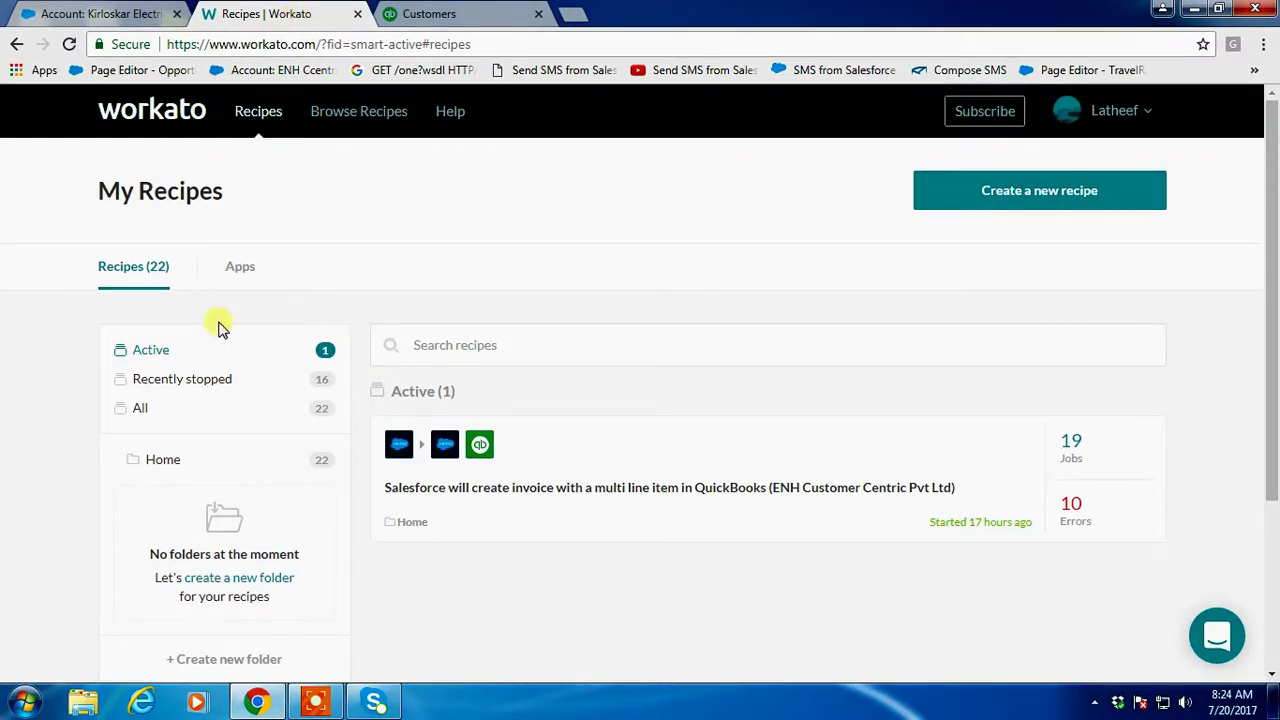
click(183, 380)
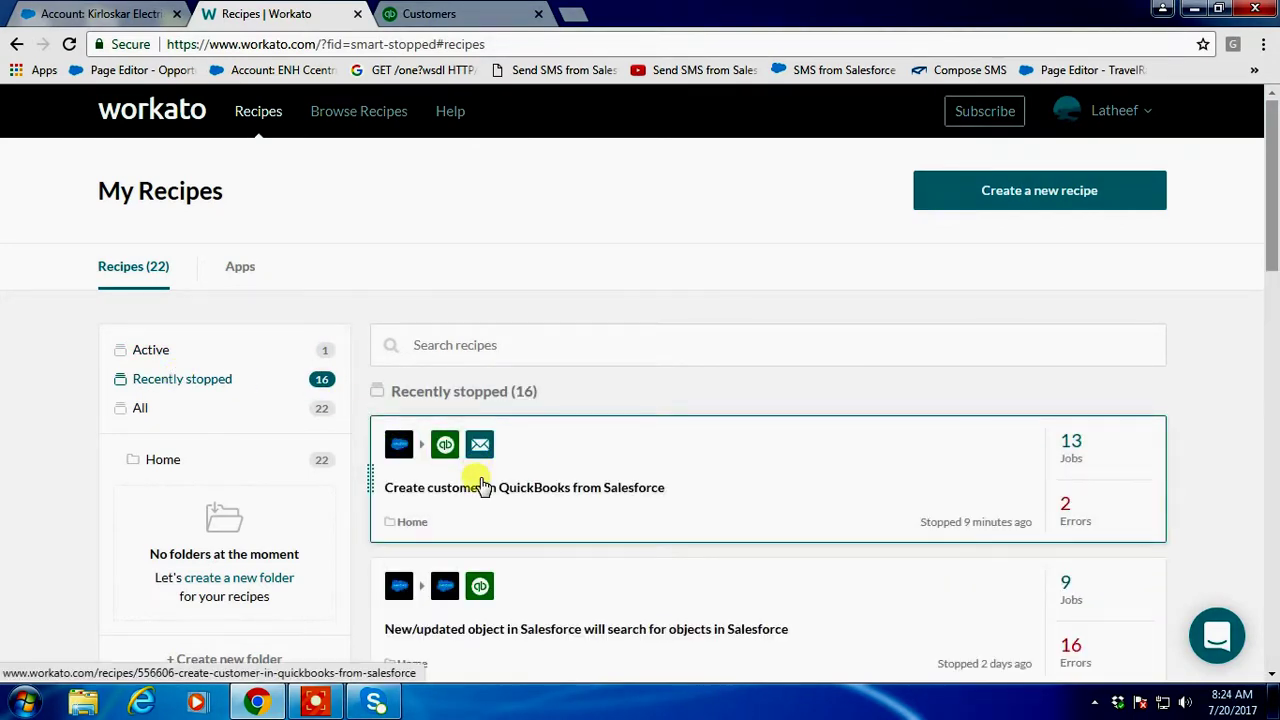
click(482, 485)
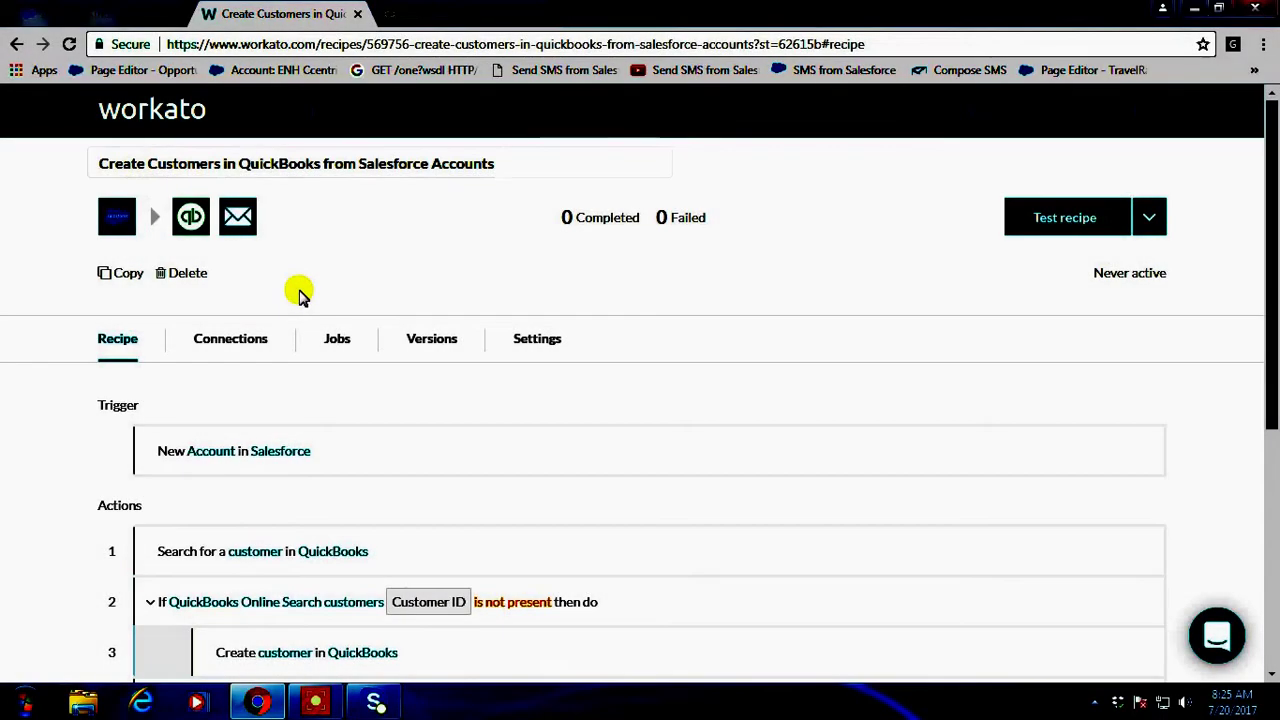
Step: Review the trigger and all the actions of the Create Customers in QuickBooks from Salesforce Accounts recipe
scroll(300, 293, down, 1)
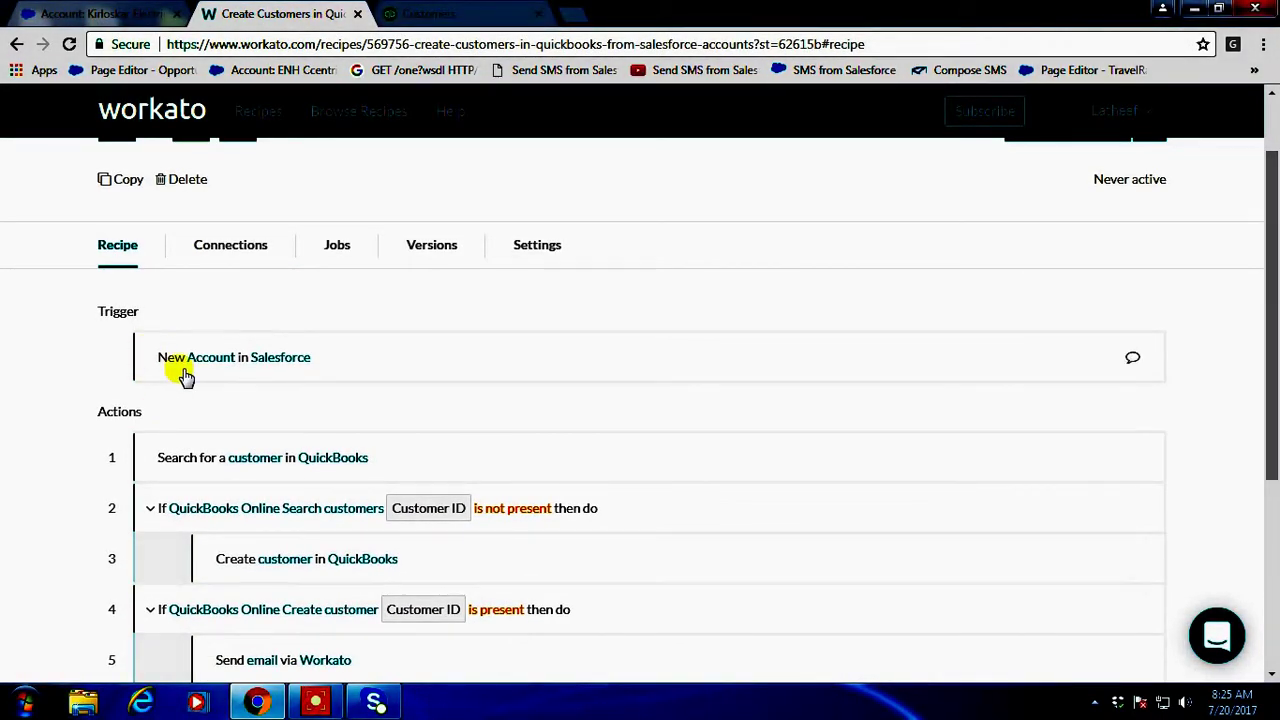
scroll(180, 372, down, 2)
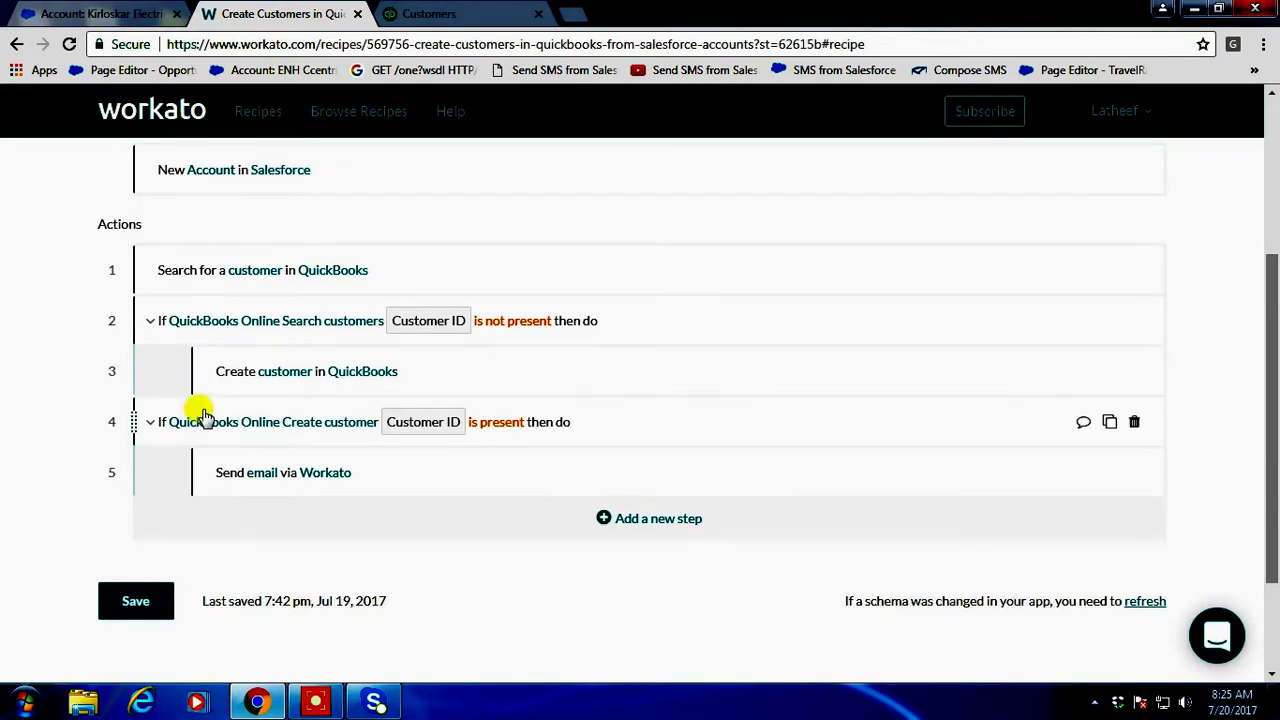
scroll(297, 405, up, 2)
scroll(297, 405, up, 1)
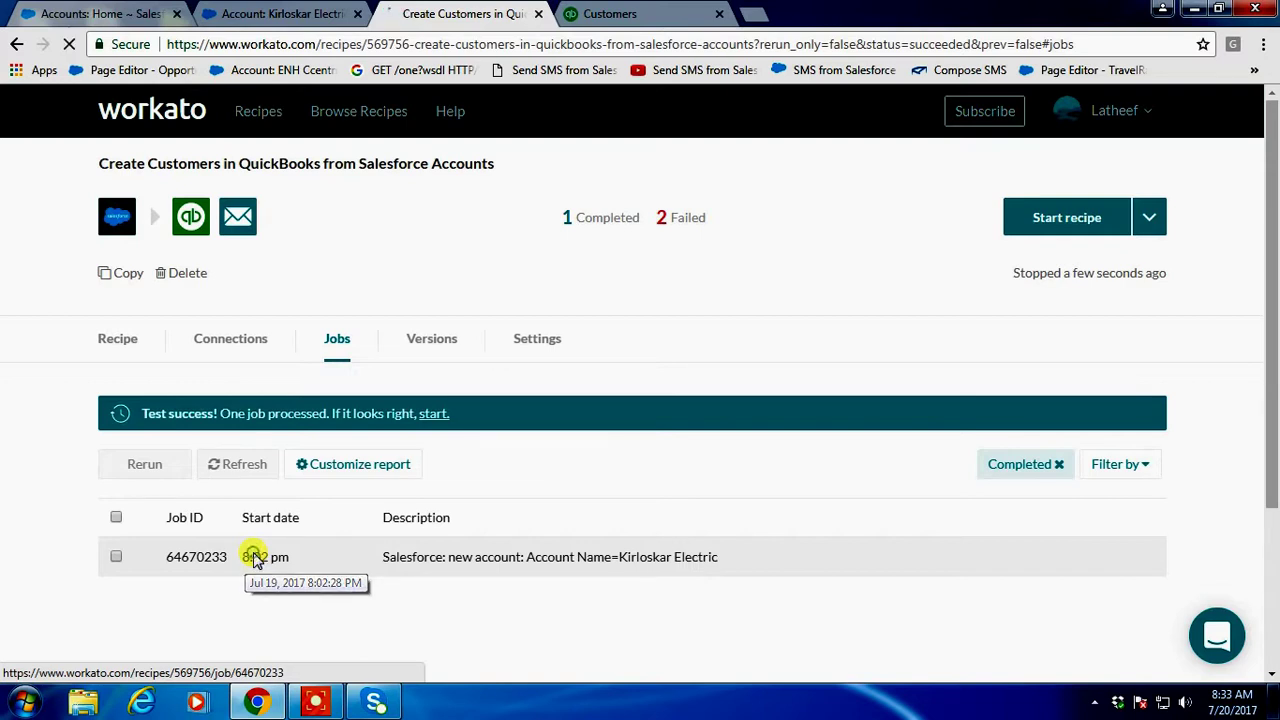
Step: Open the report of the completed Kirloskar Electric job and examine the input data of its Create customer in QuickBooks action
click(256, 560)
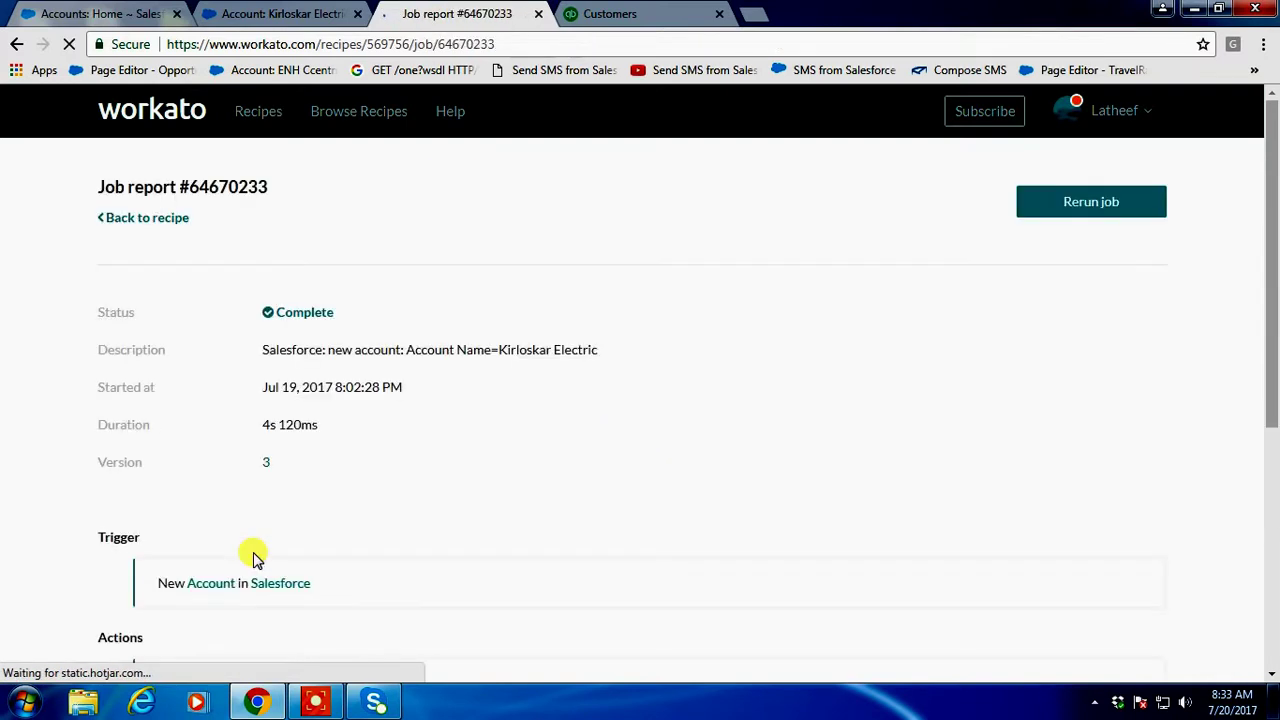
scroll(445, 382, down, 3)
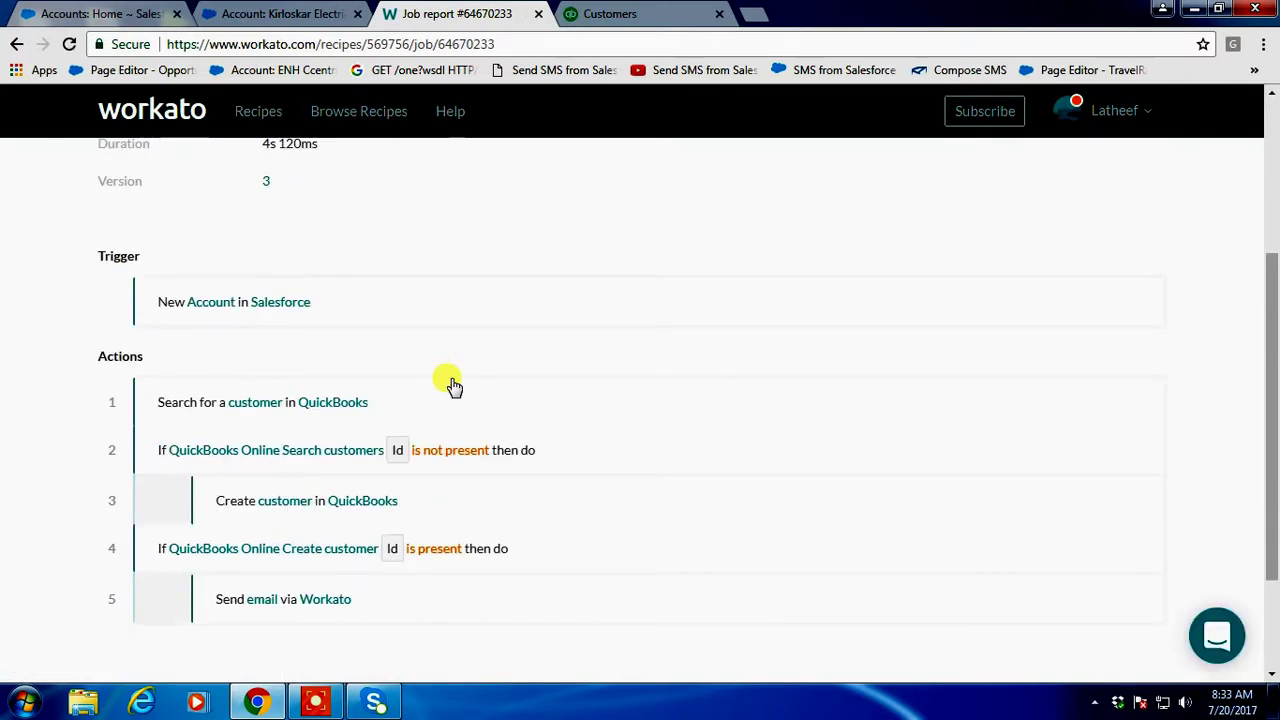
scroll(450, 385, down, 1)
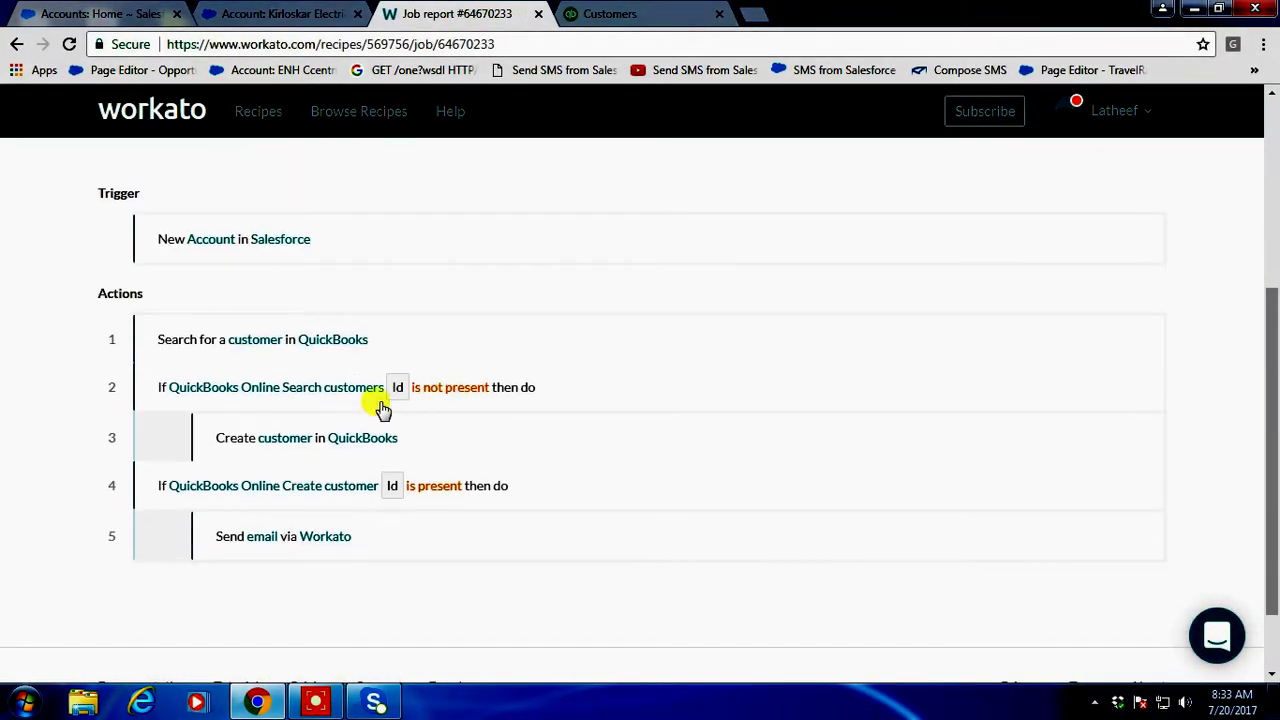
click(290, 445)
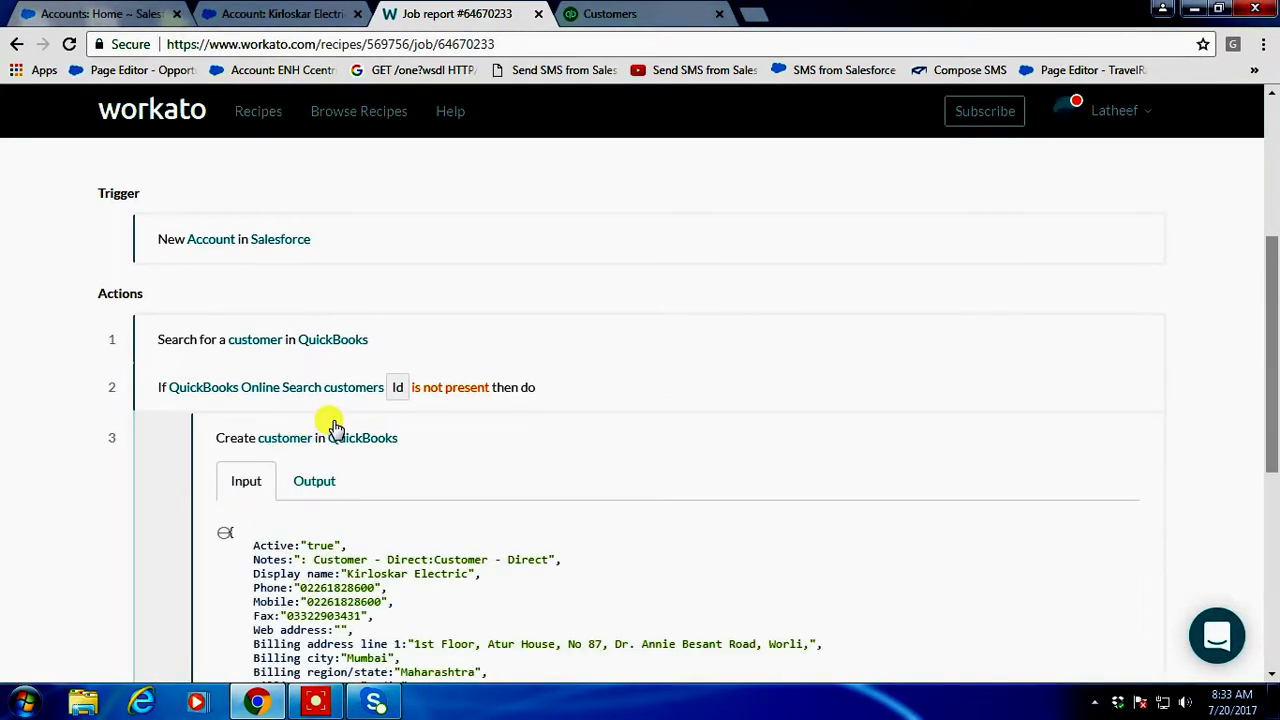
scroll(330, 420, down, 3)
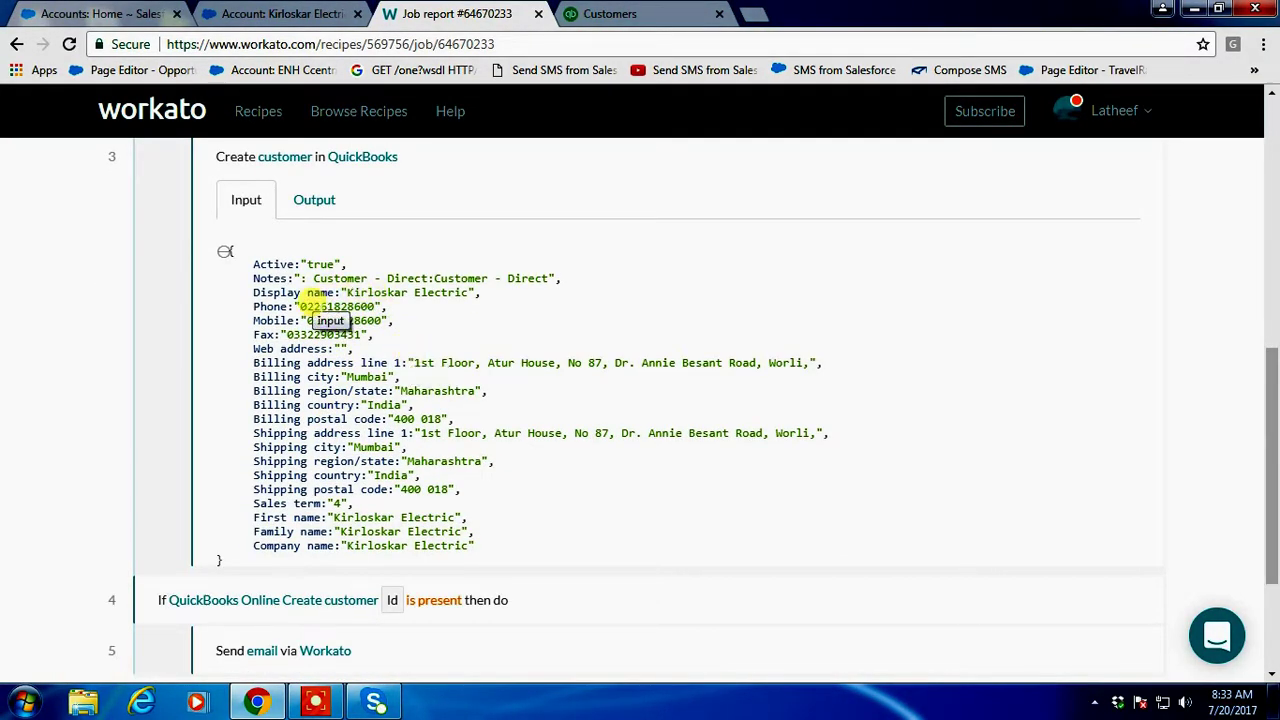
scroll(450, 375, up, 5)
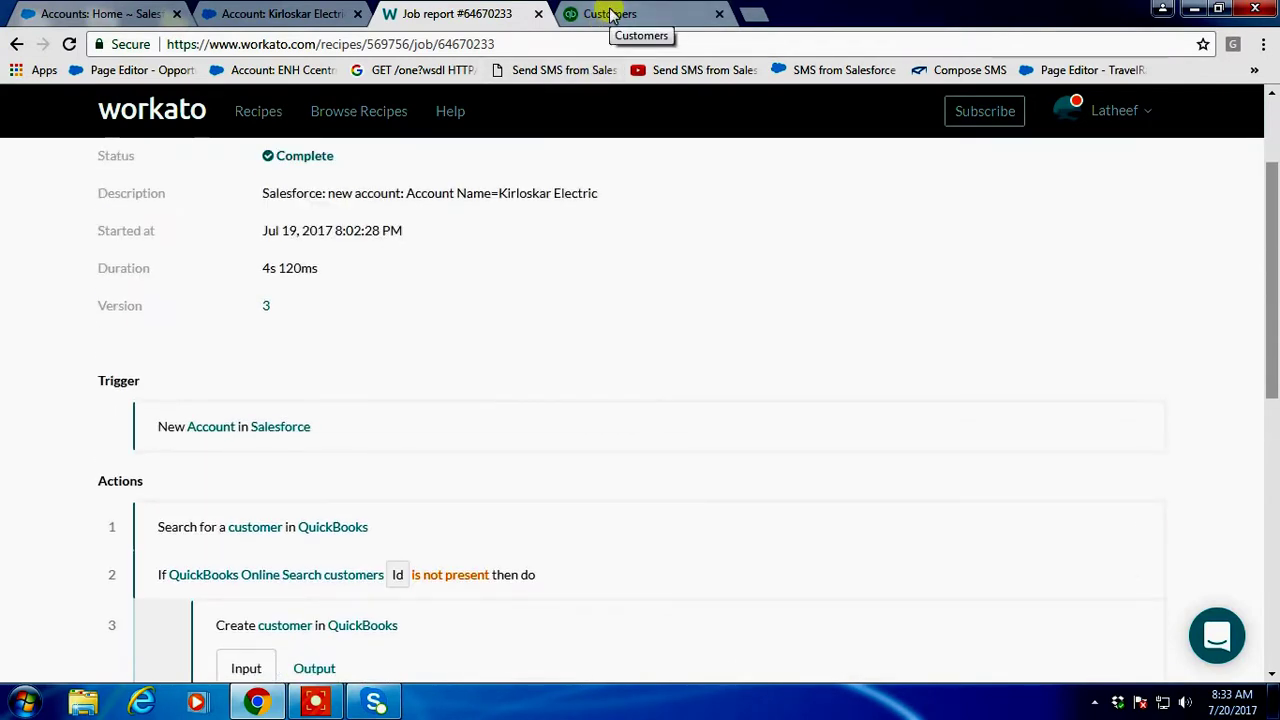
Step: Switch to QuickBooks, reload the Customers page, and check the list for Kirloskar Electric
click(610, 14)
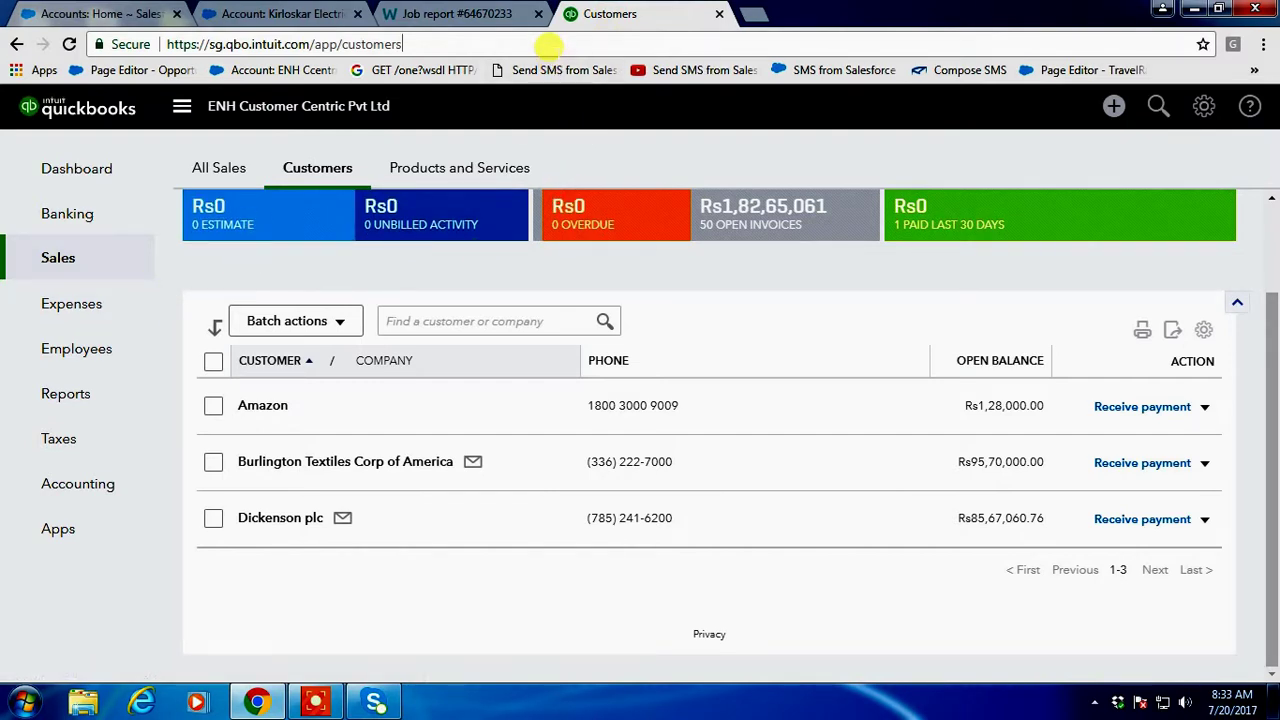
click(548, 44)
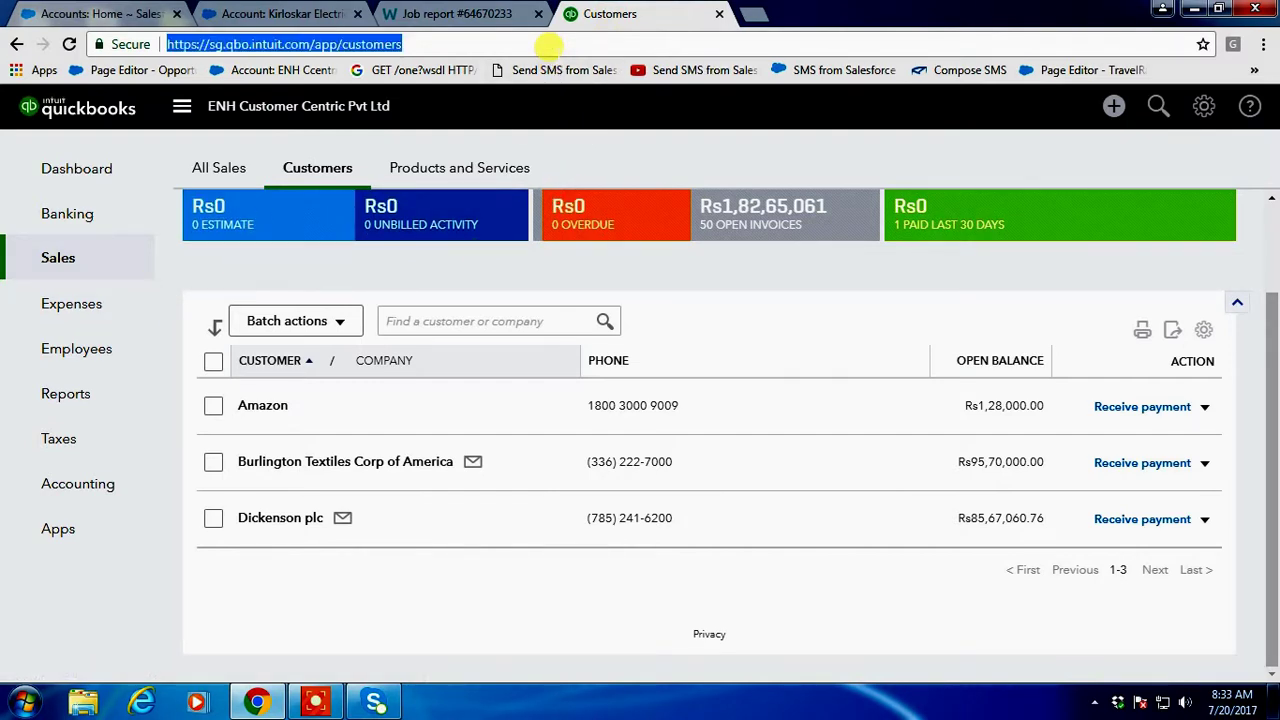
key(Return)
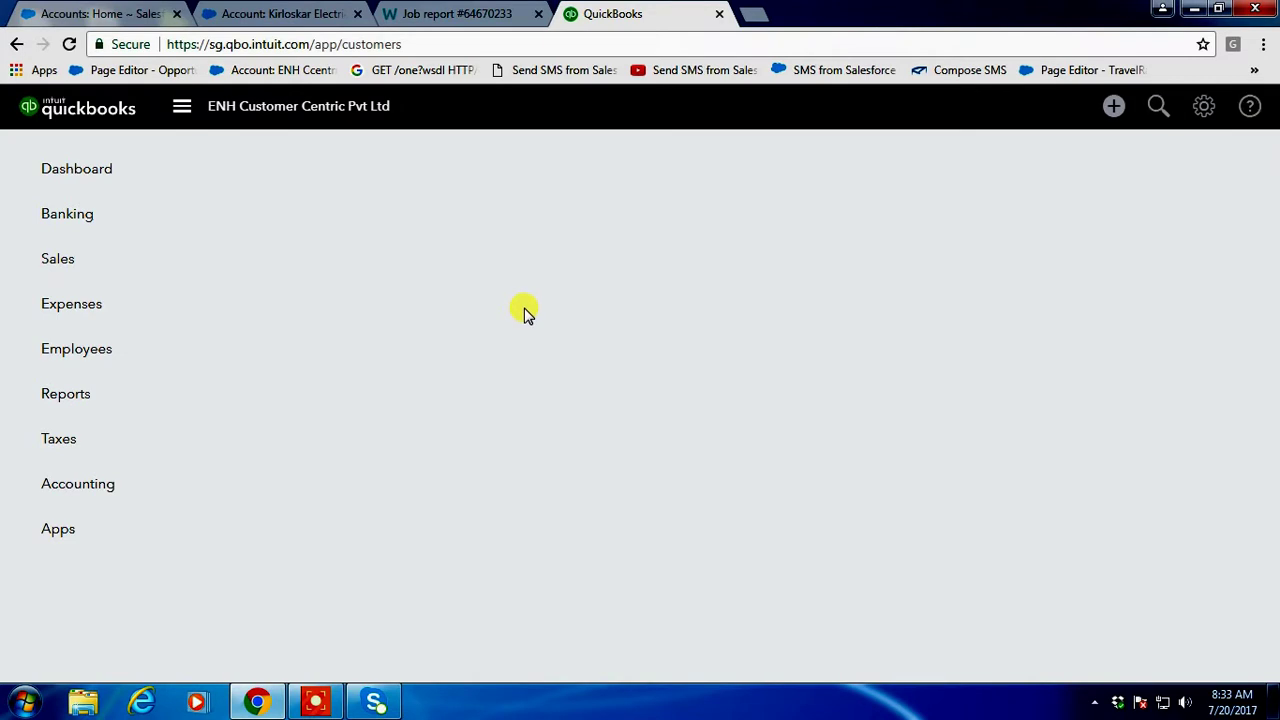
scroll(528, 318, down, 2)
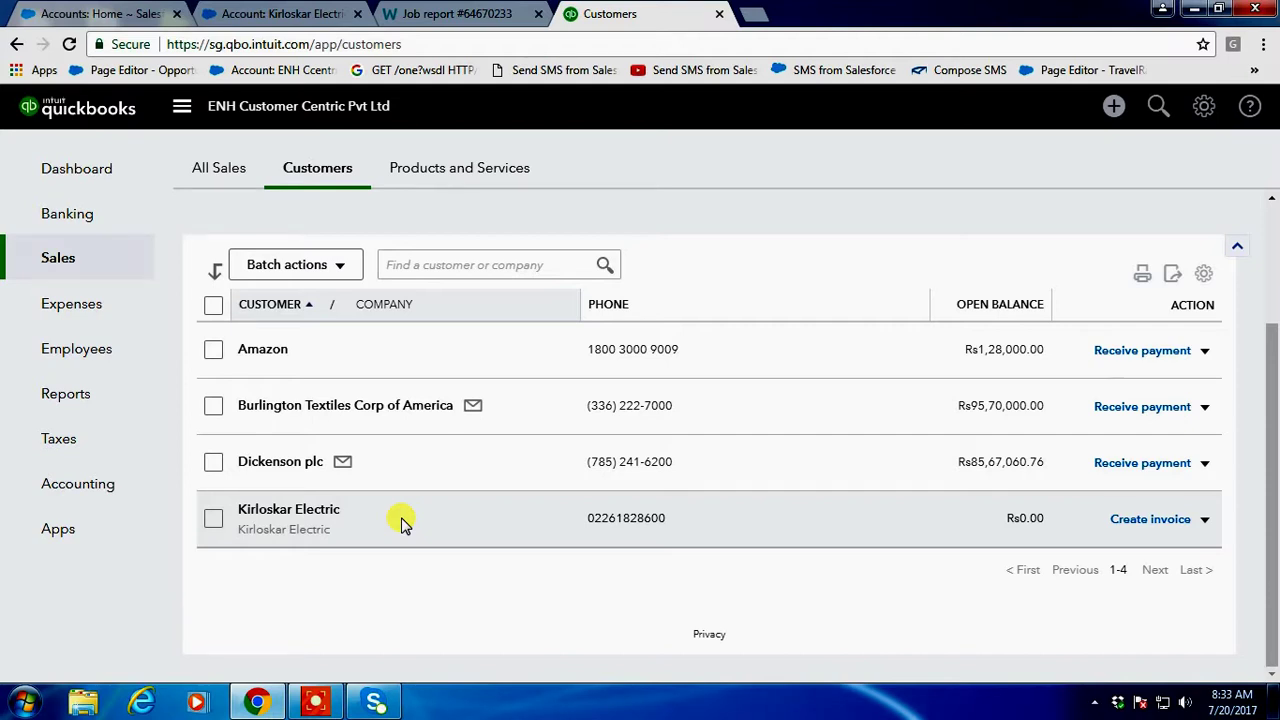
Step: Open the Kirloskar Electric customer record and review its customer details
click(322, 512)
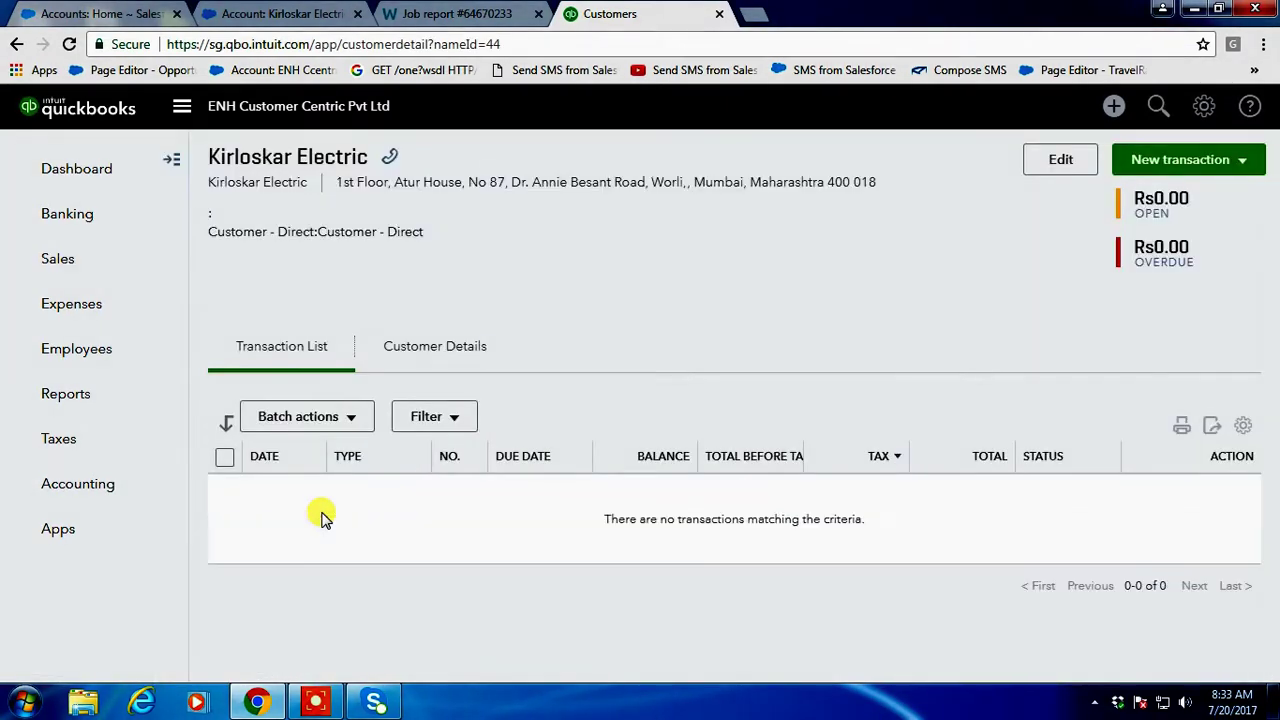
click(415, 346)
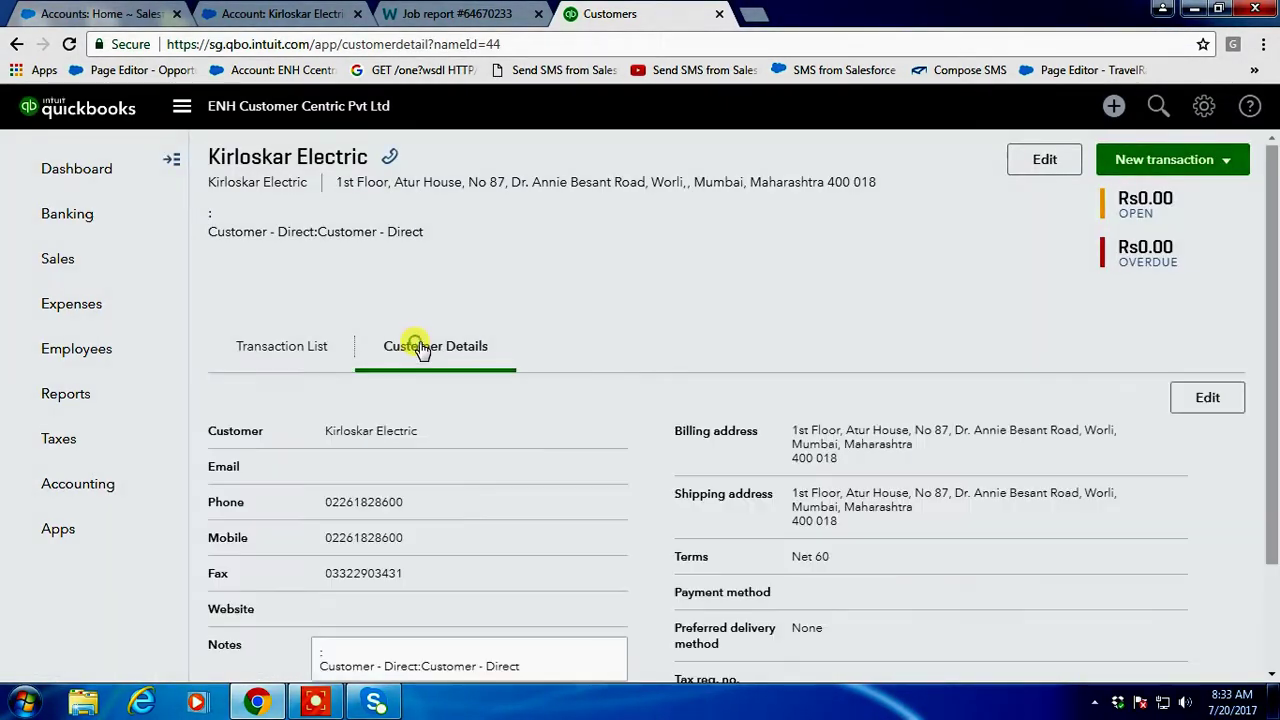
scroll(588, 312, down, 2)
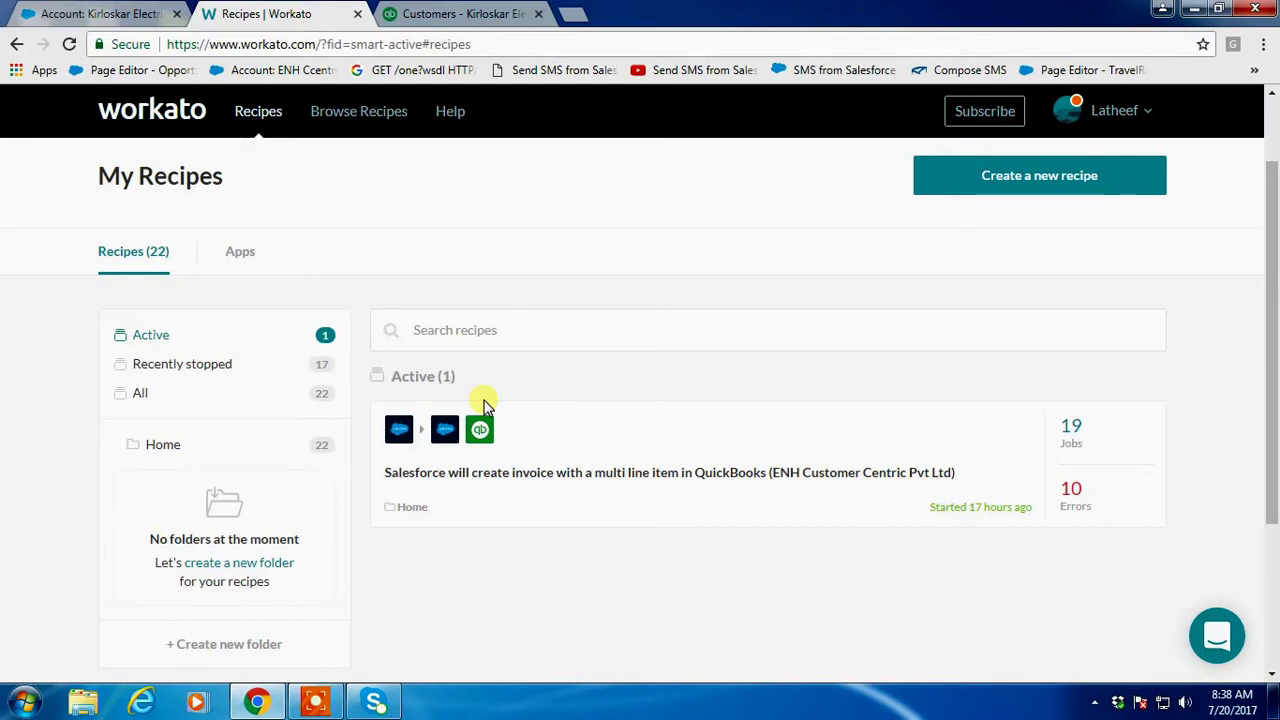
Step: Switch to Salesforce and start a new opportunity with the Sales record type for the Kirloskar Electric account
key(ctrl+shift+Tab)
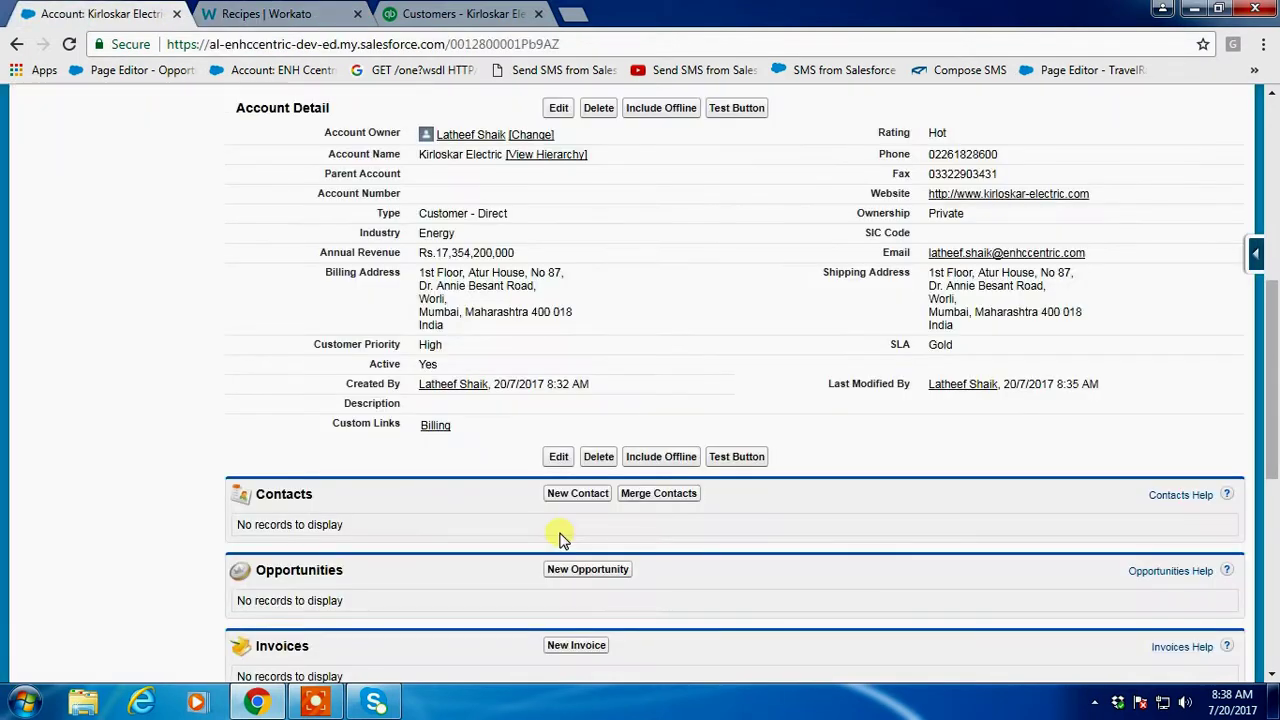
scroll(524, 418, up, 3)
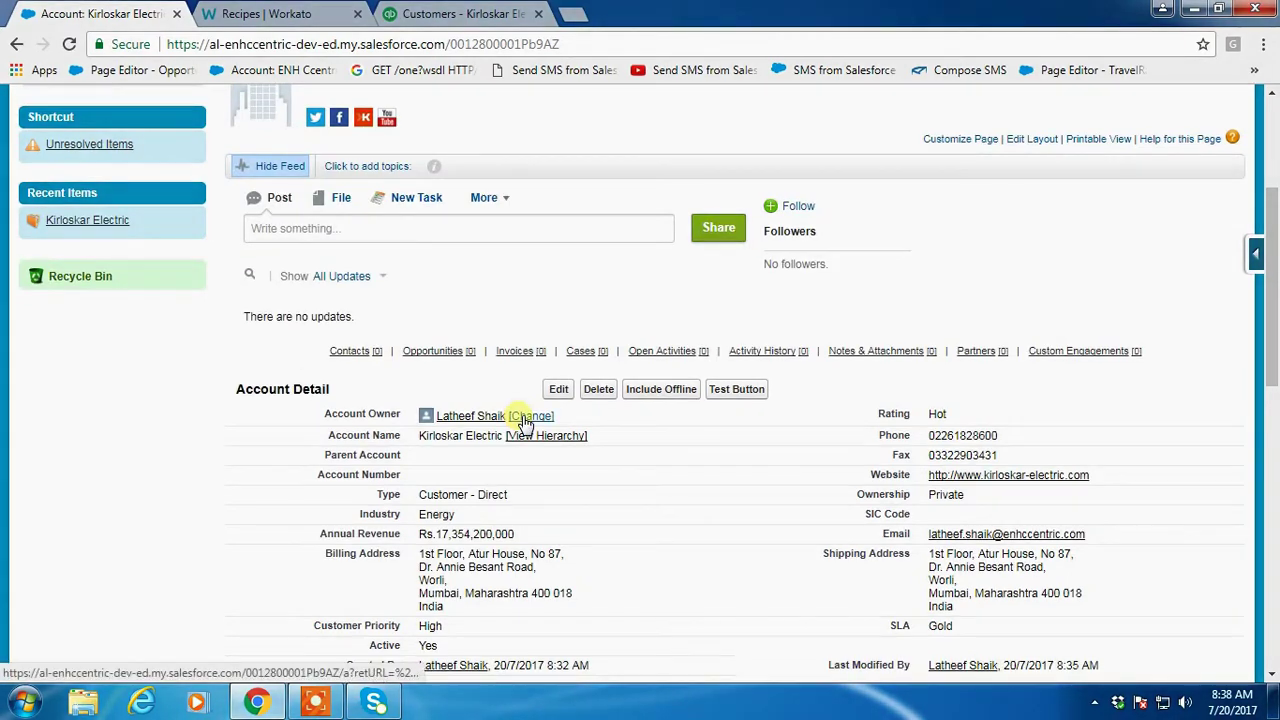
scroll(523, 420, up, 3)
scroll(520, 420, down, 3)
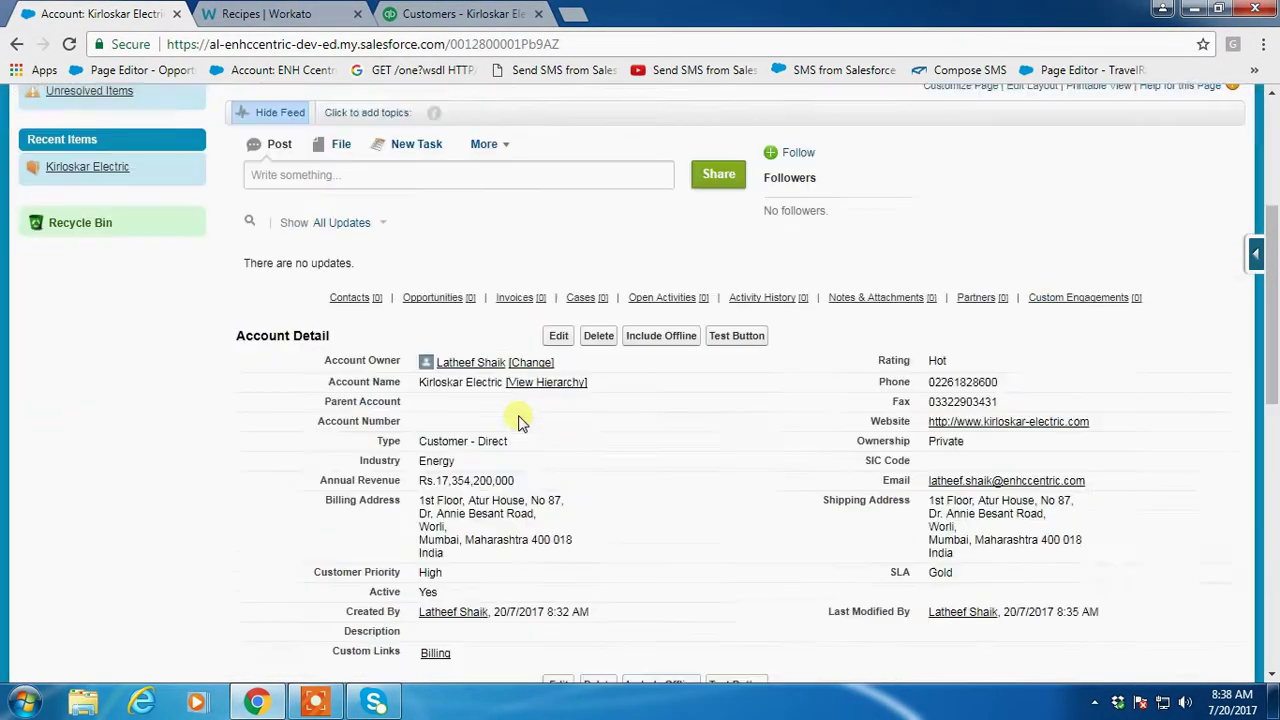
scroll(519, 420, down, 3)
scroll(517, 420, down, 2)
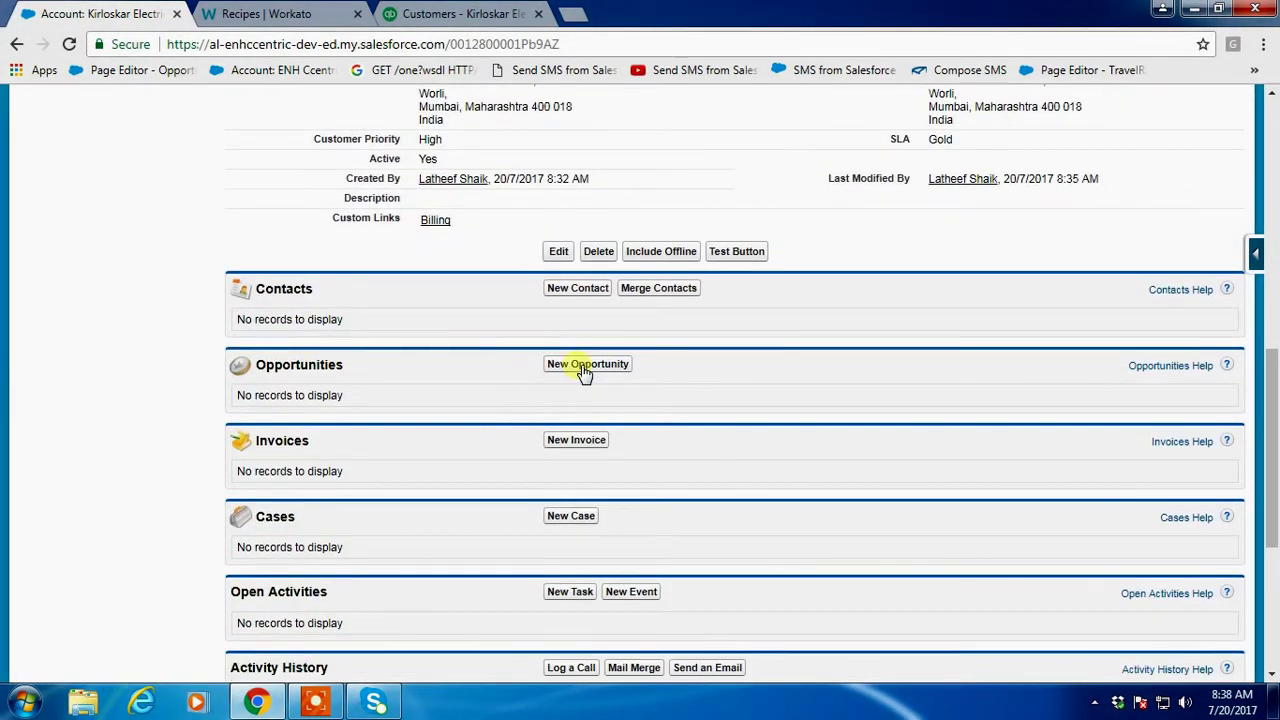
click(585, 368)
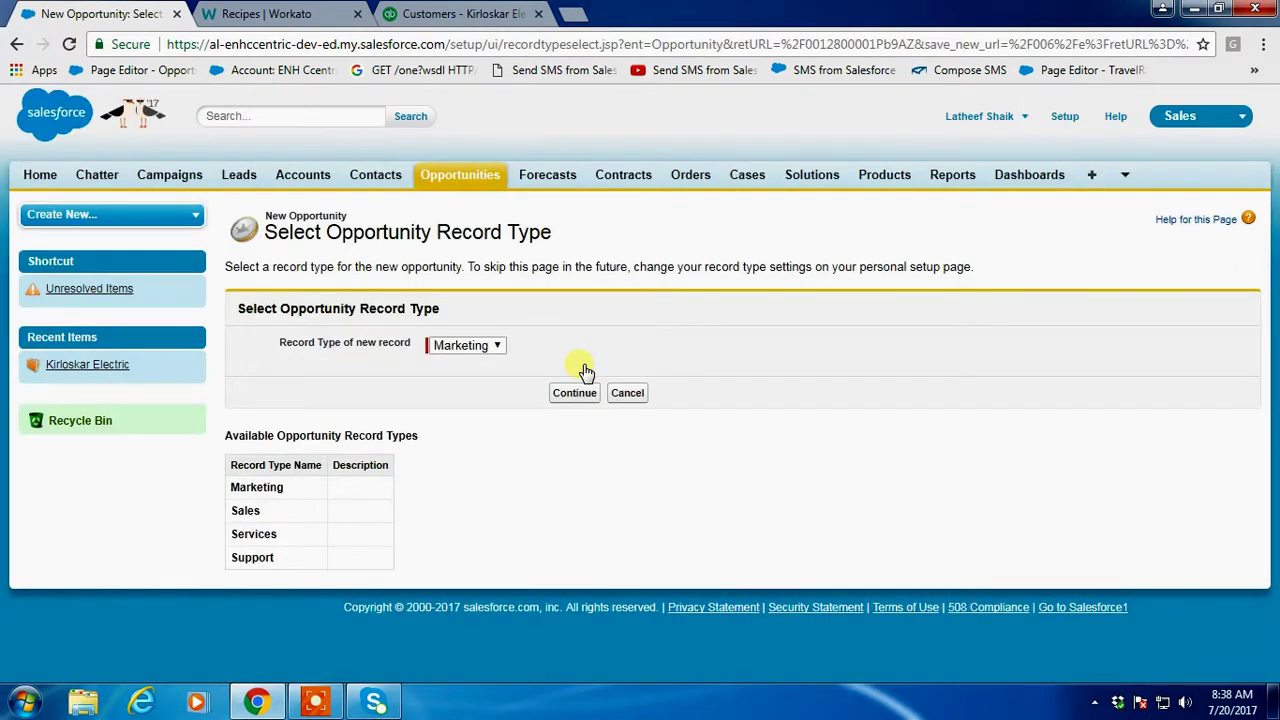
click(496, 346)
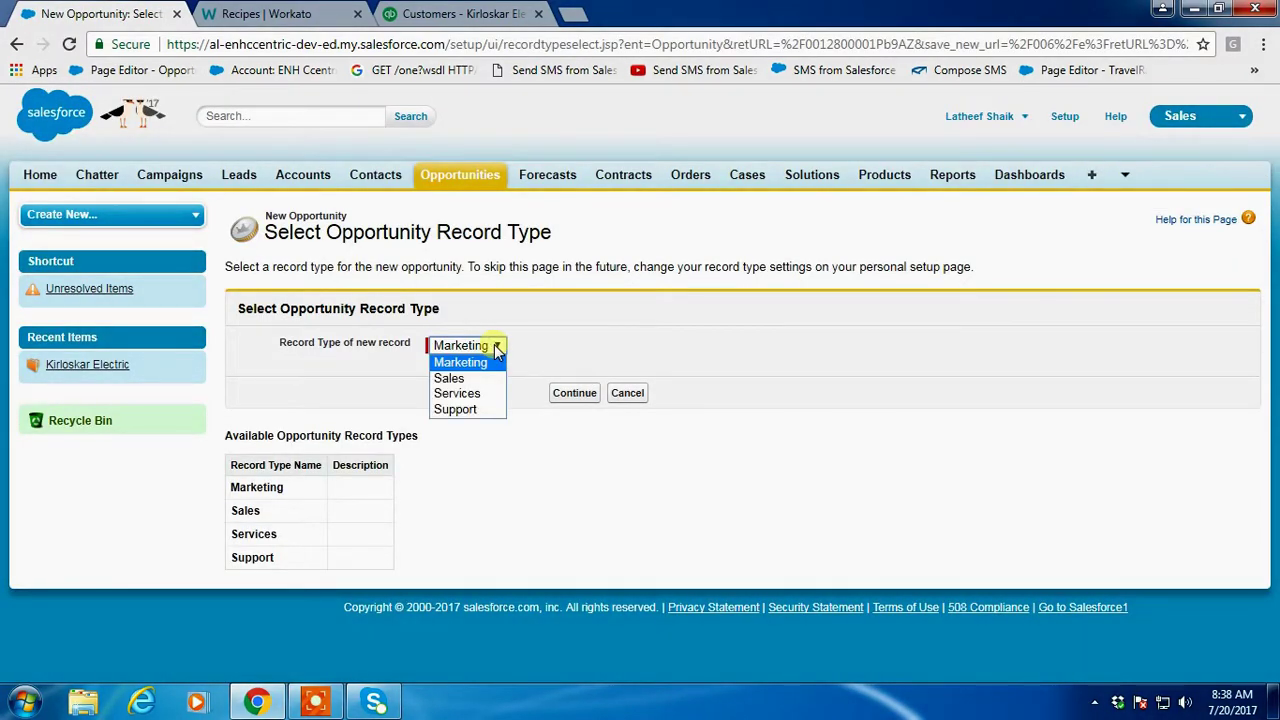
click(455, 378)
click(574, 393)
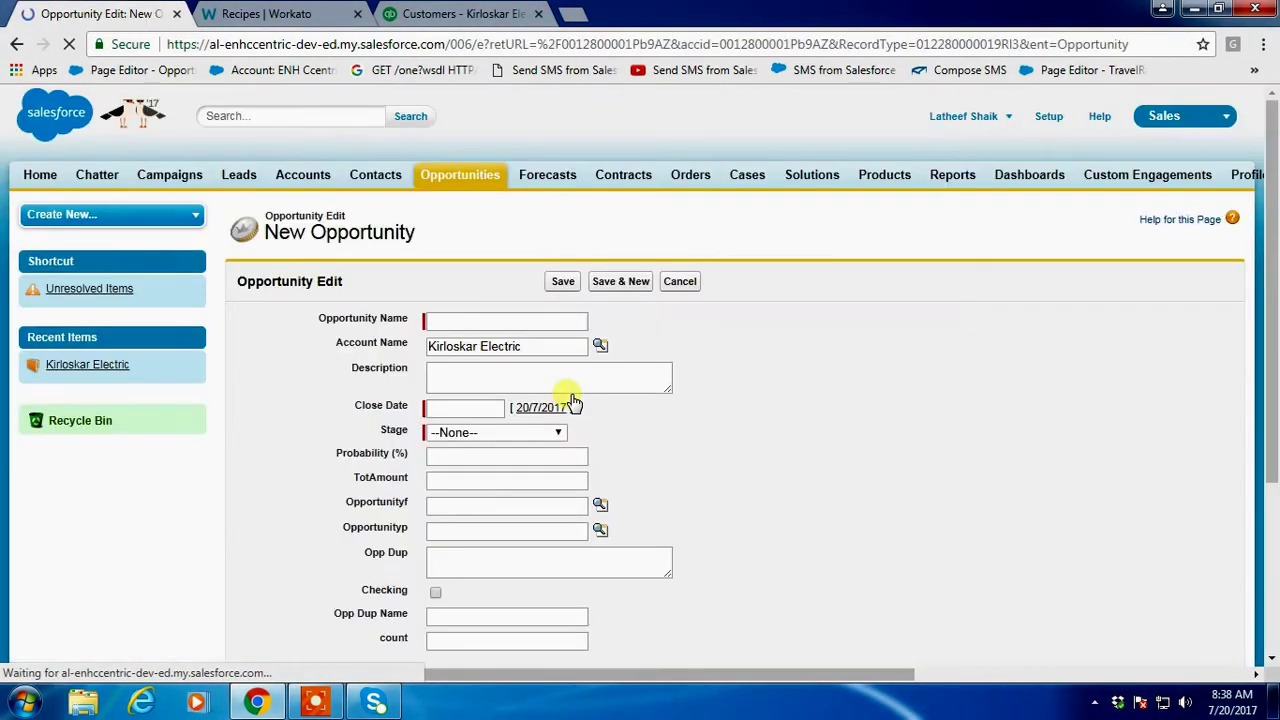
Step: Name the opportunity Kirloskar Opportunity, set close date 20/7/2017 and stage Perception Analysis, and save it
click(456, 321)
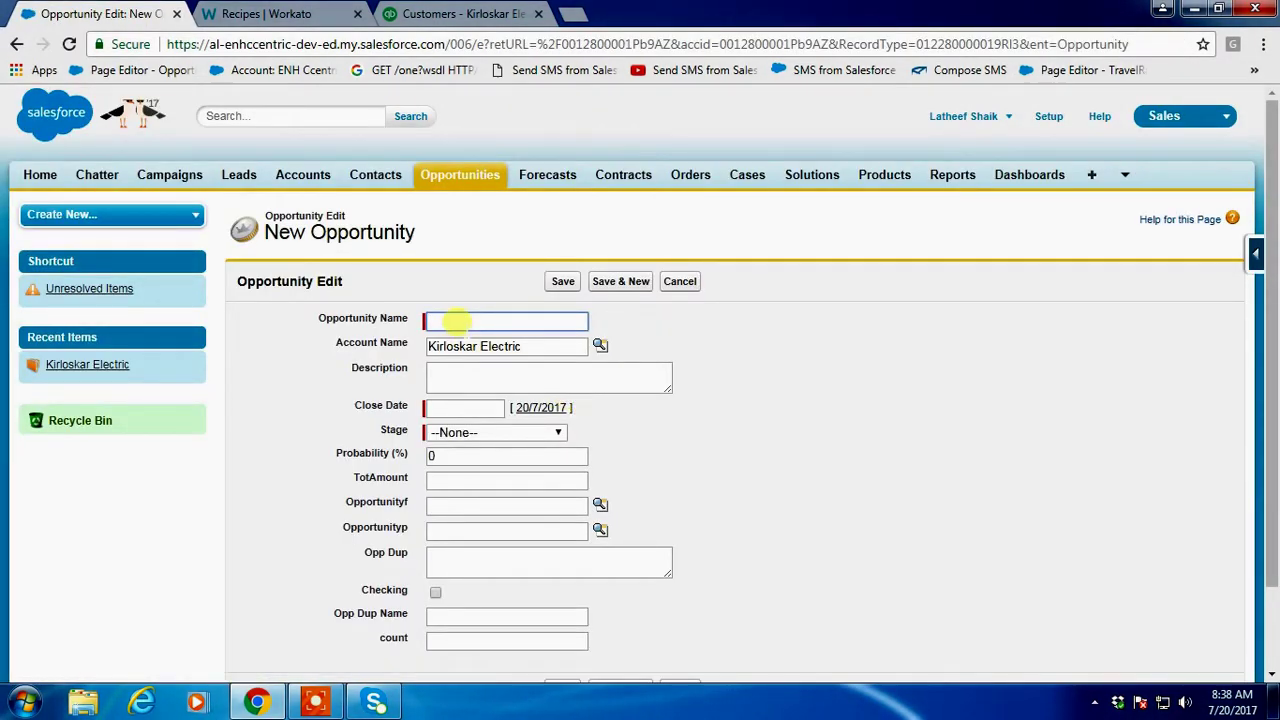
text(Kirloskar Opportunity)
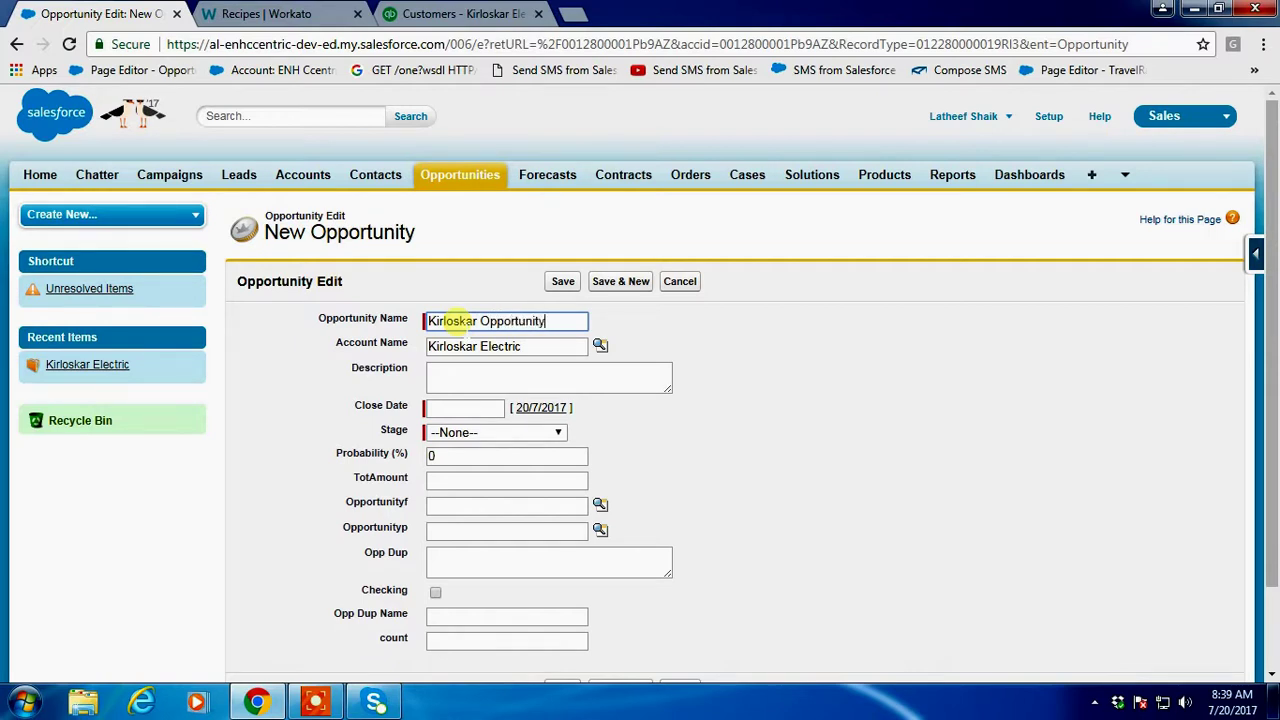
scroll(471, 366, down, 2)
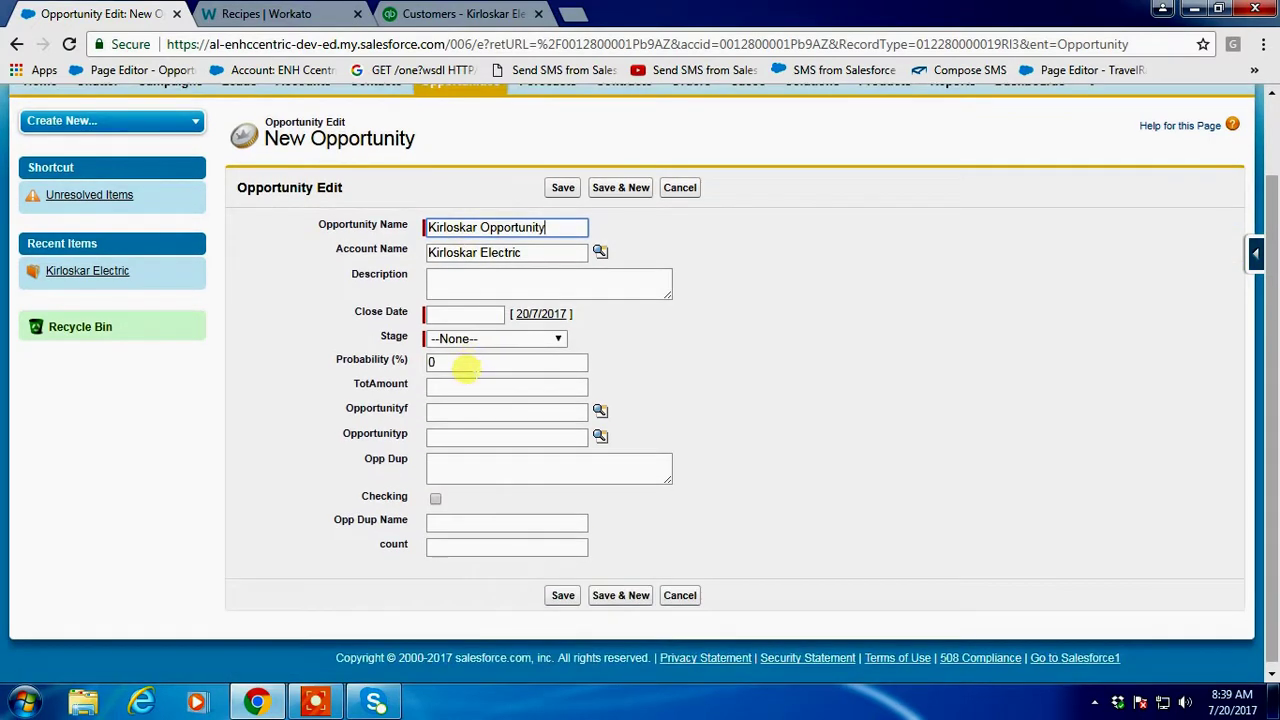
click(540, 311)
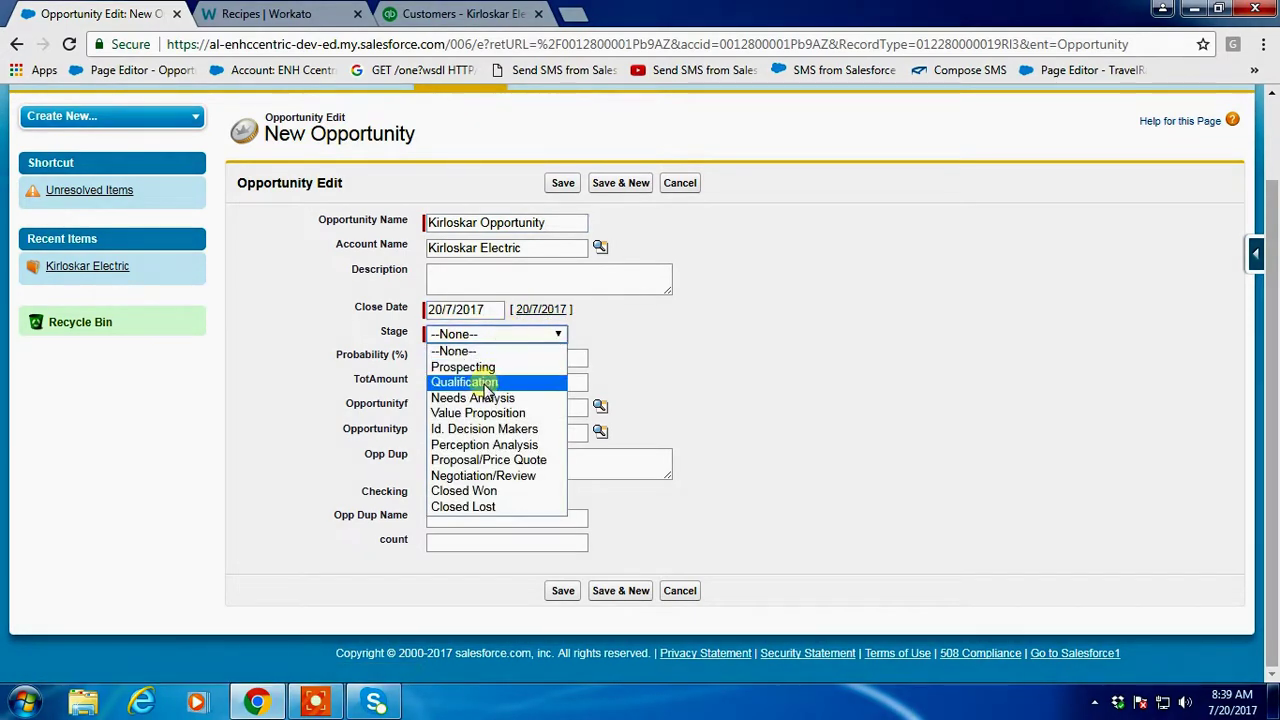
click(485, 444)
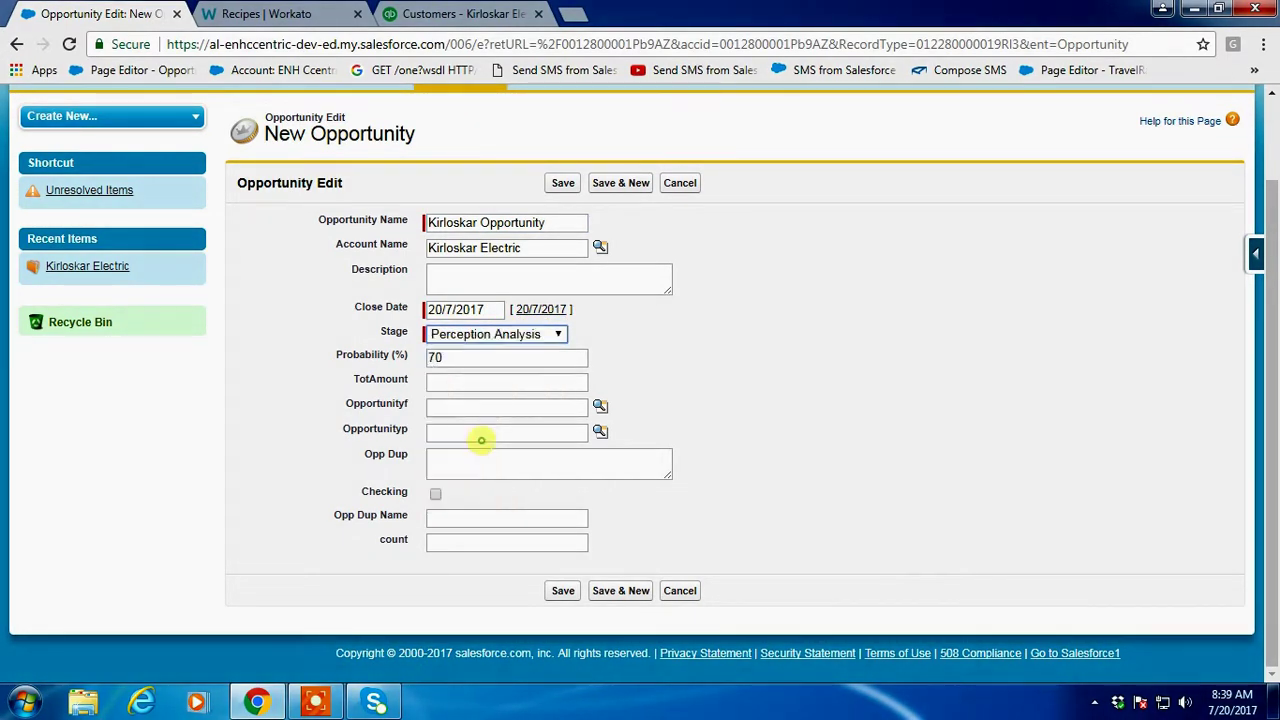
click(565, 593)
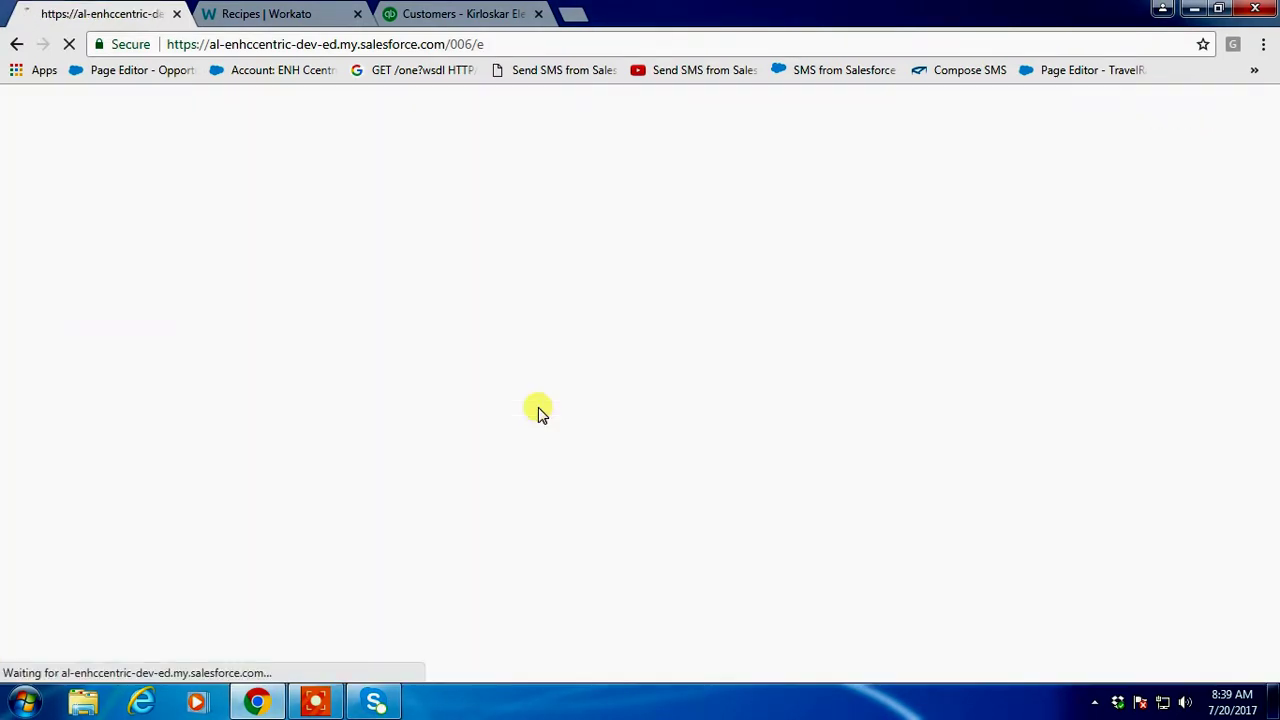
Step: Review the saved Kirloskar opportunity and open the quote in its related Quotes list
scroll(536, 406, down, 2)
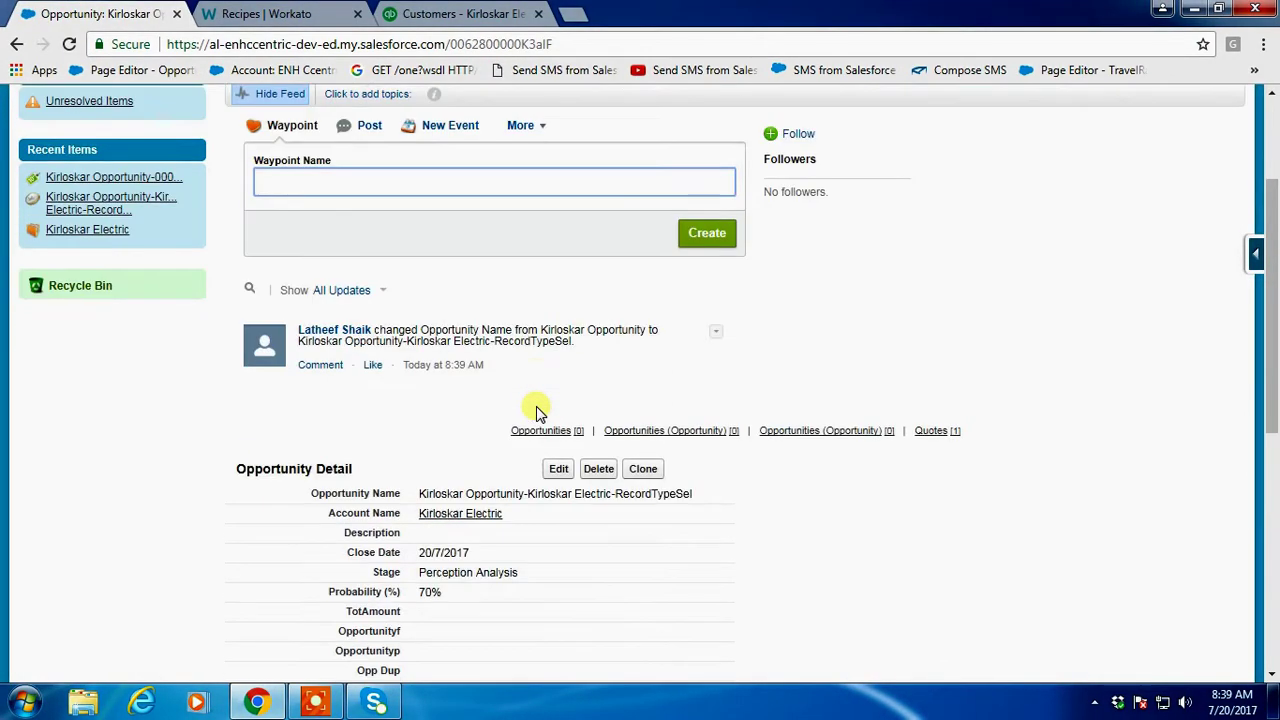
scroll(536, 406, down, 1)
scroll(536, 406, up, 3)
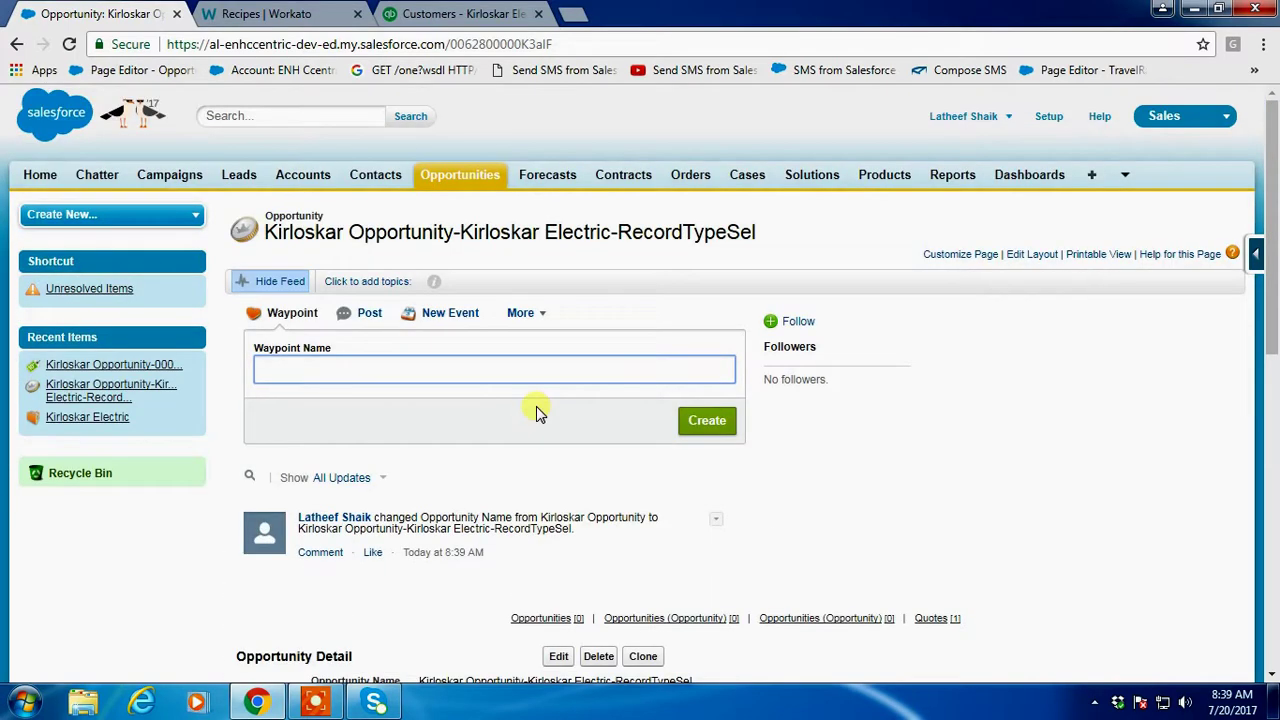
scroll(536, 406, down, 3)
scroll(536, 406, down, 5)
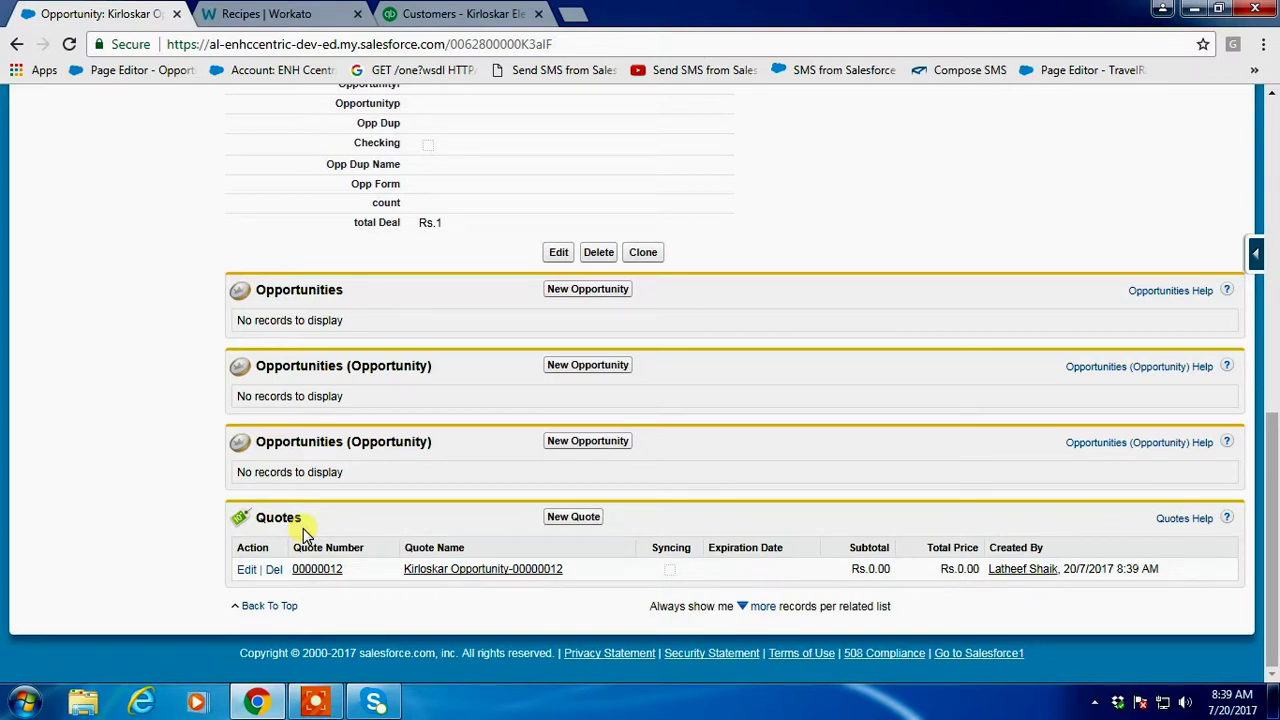
click(441, 572)
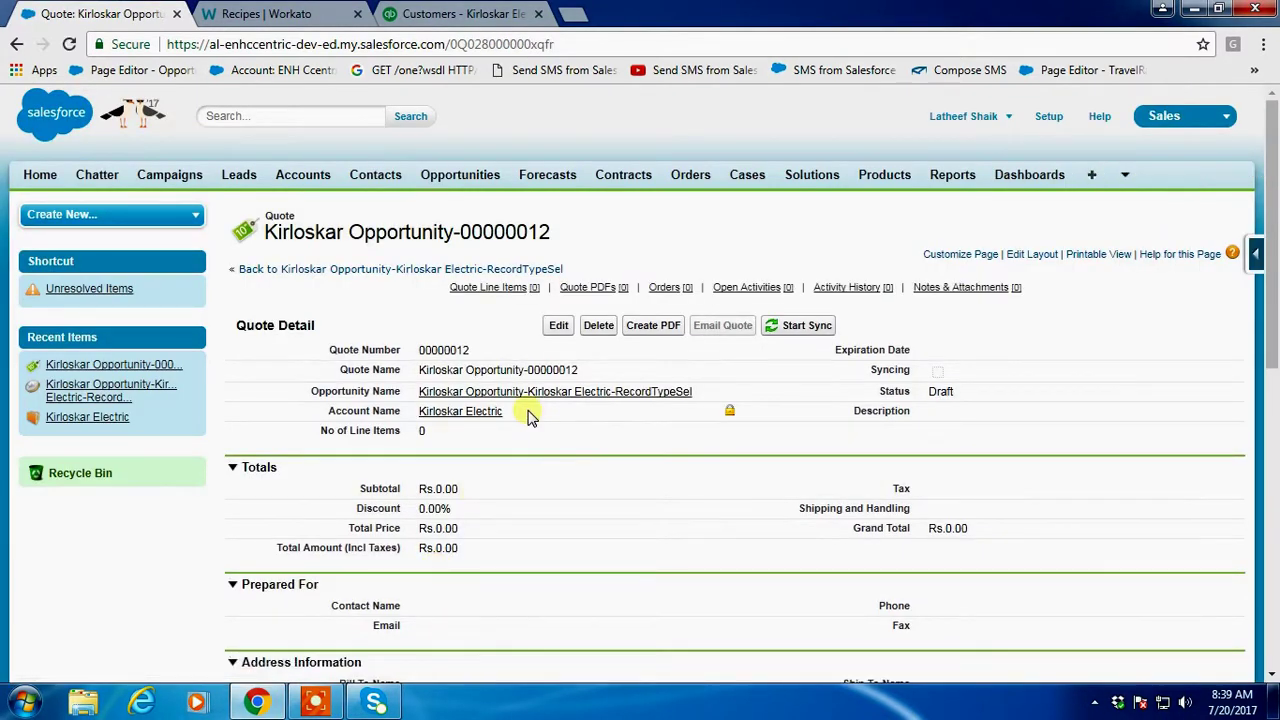
Step: Start adding a line item to the quote and choose the Standard price book
scroll(466, 405, down, 2)
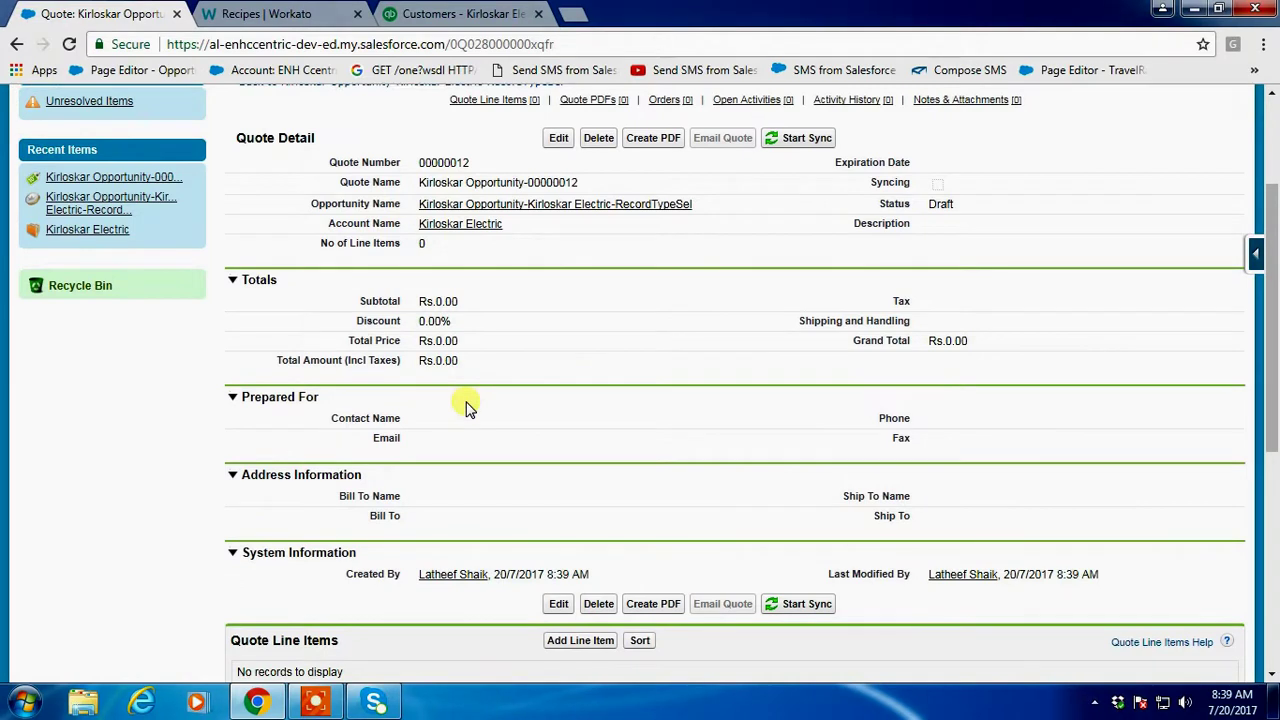
scroll(466, 405, down, 2)
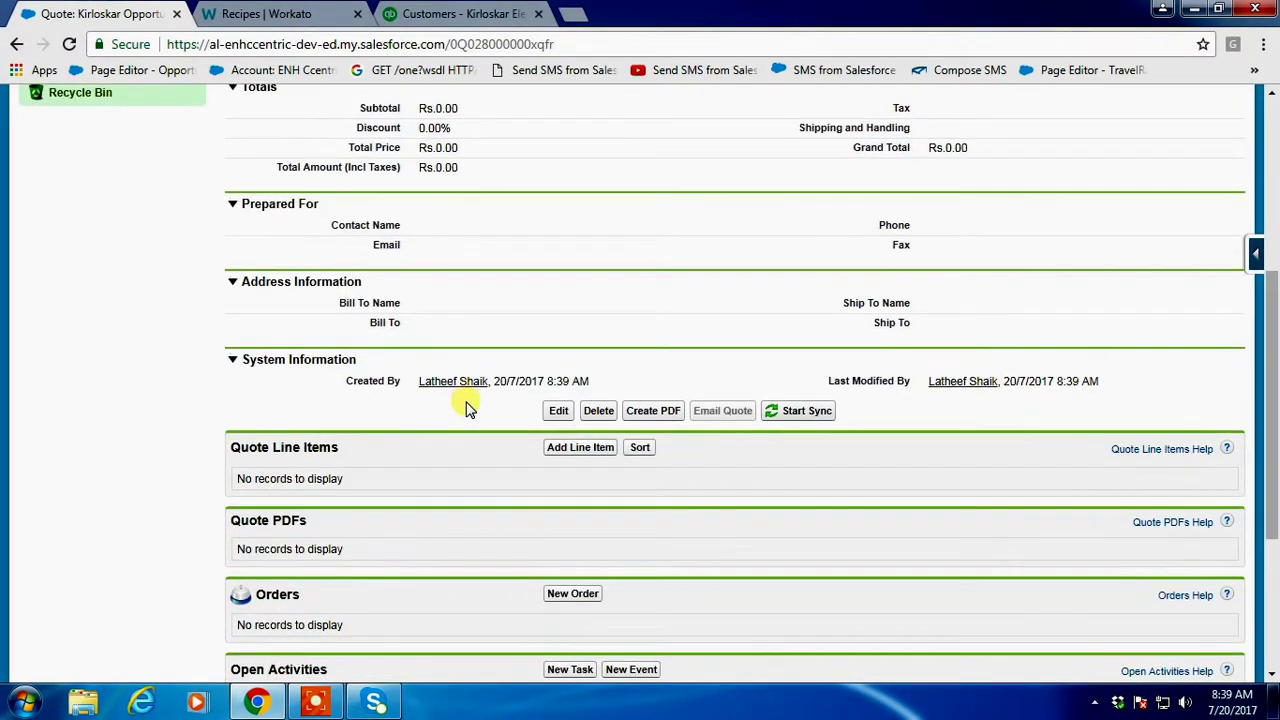
scroll(466, 405, down, 2)
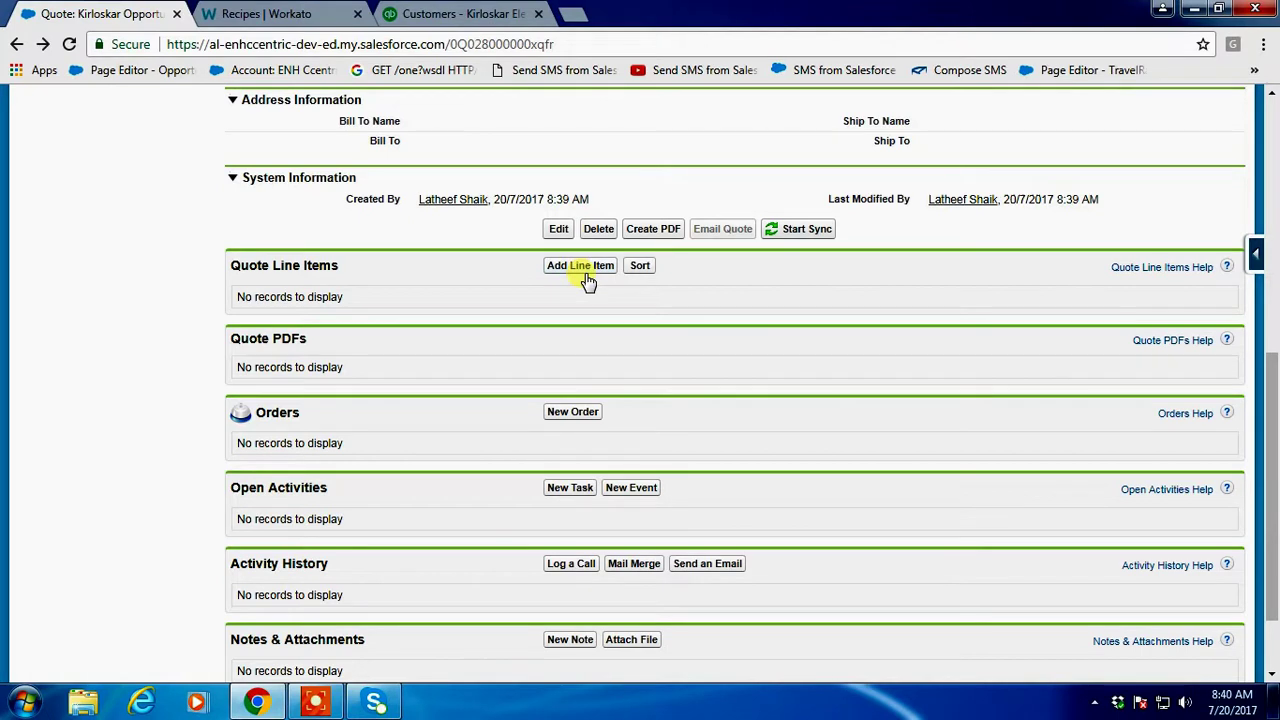
click(586, 268)
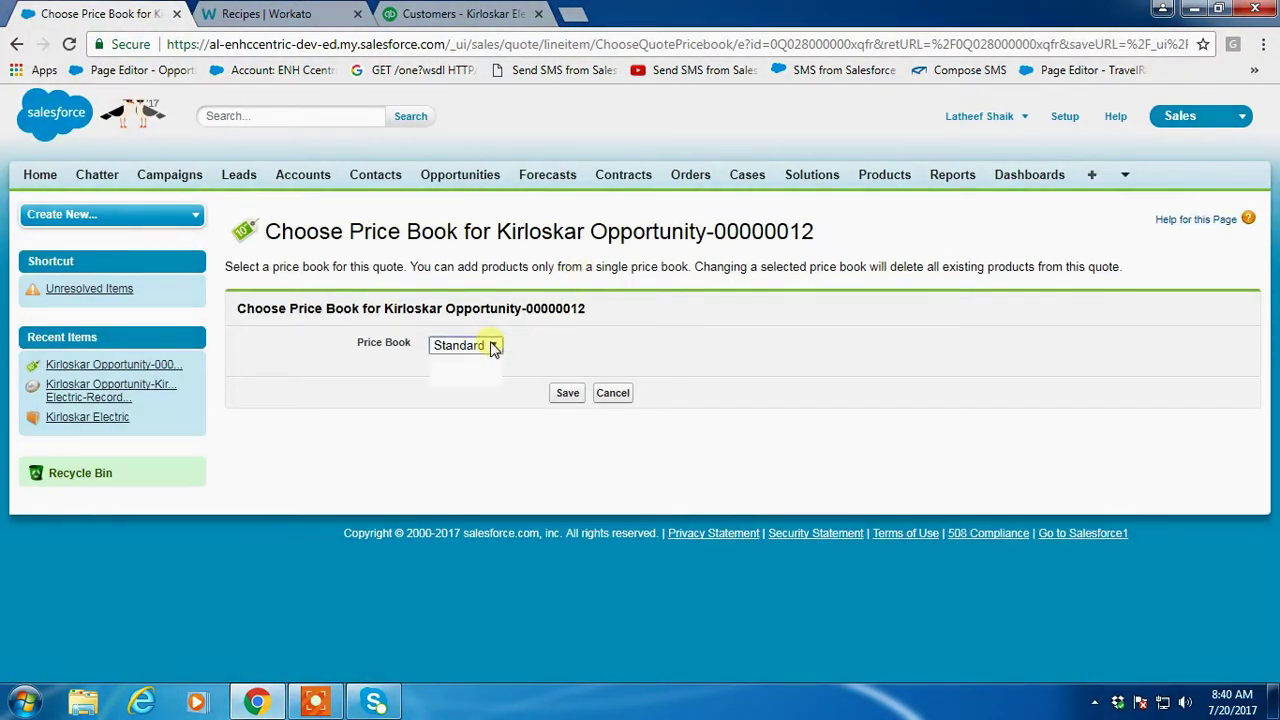
click(491, 346)
click(567, 393)
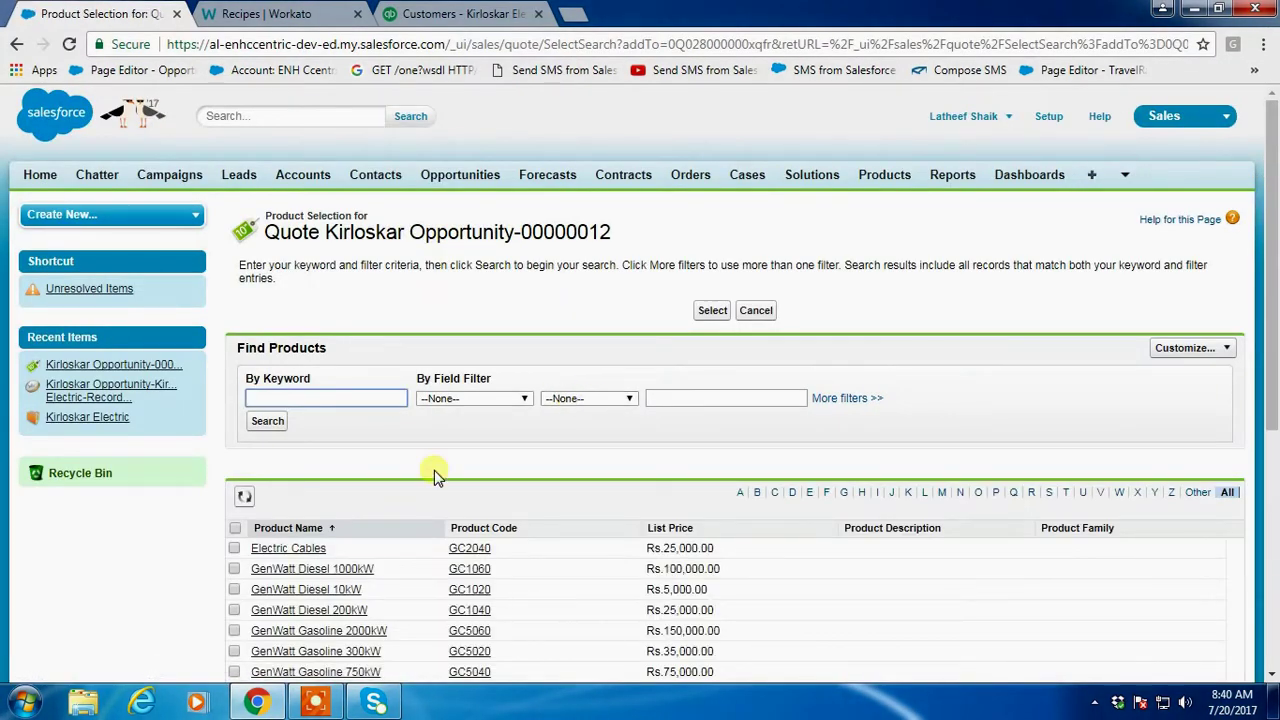
Step: Select the GenWatt Diesel 1000kW product for the quote's line items
scroll(429, 471, down, 3)
scroll(371, 479, down, 2)
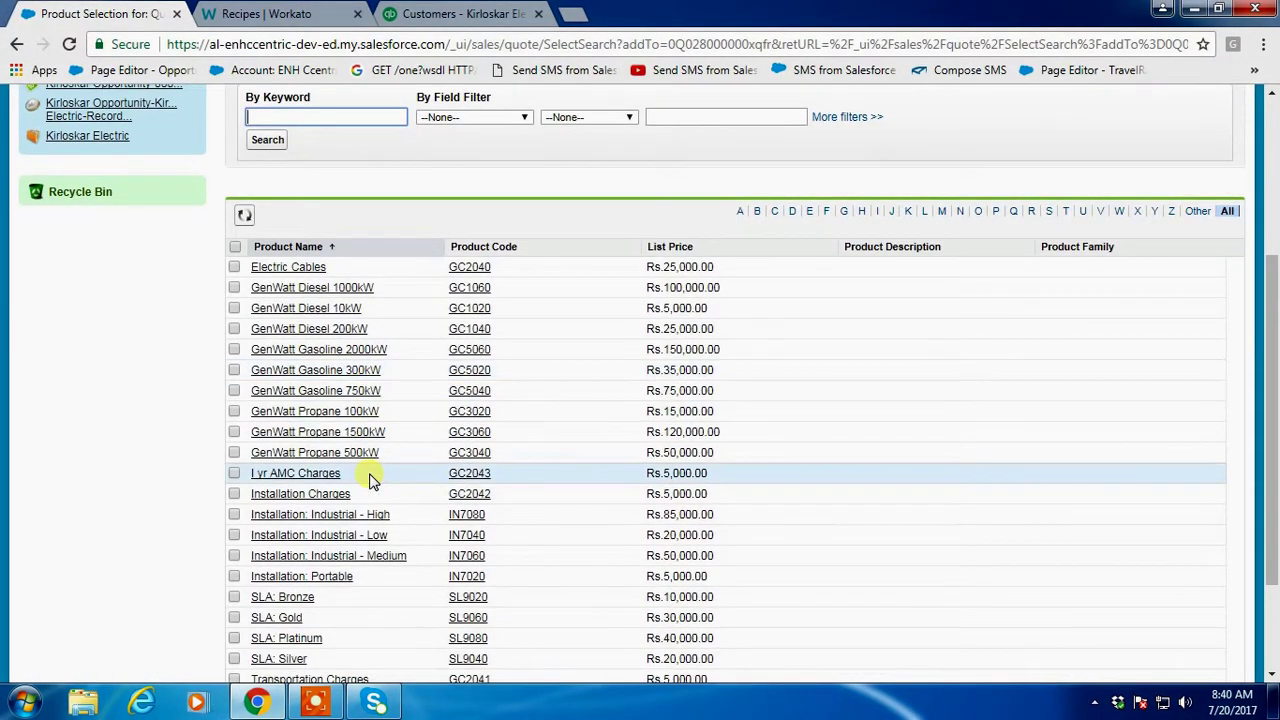
click(235, 288)
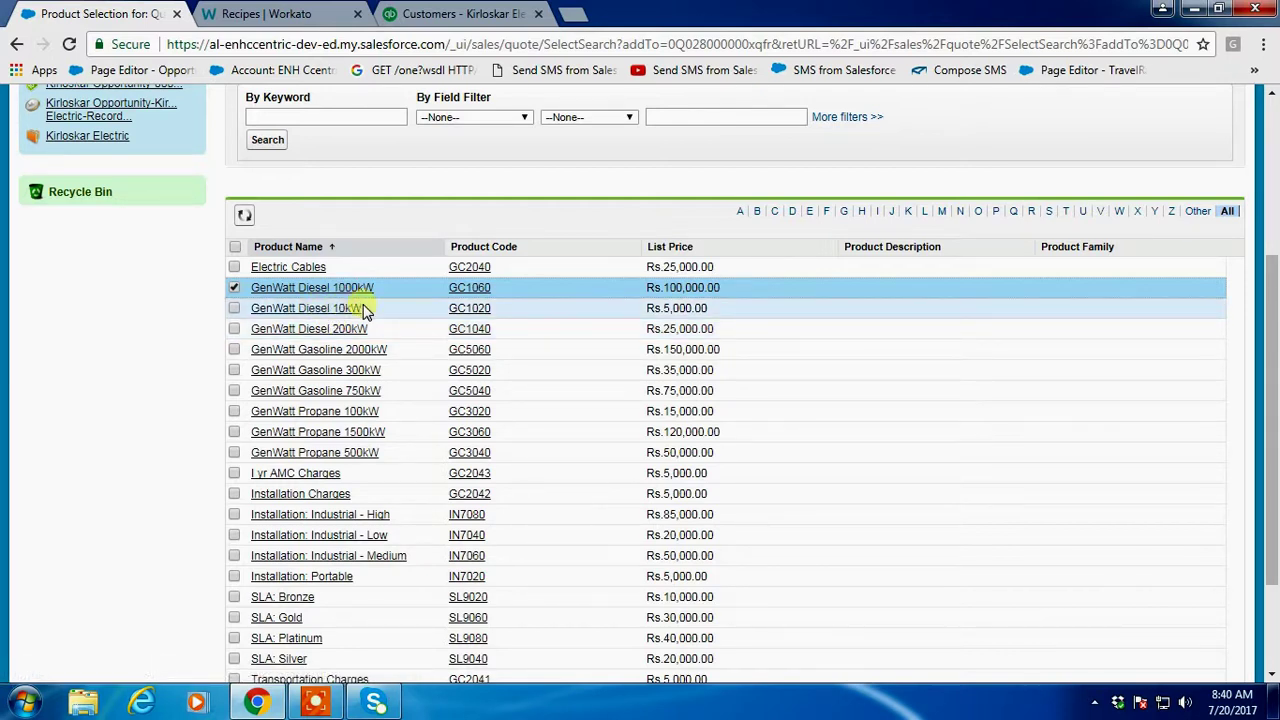
scroll(365, 310, up, 1)
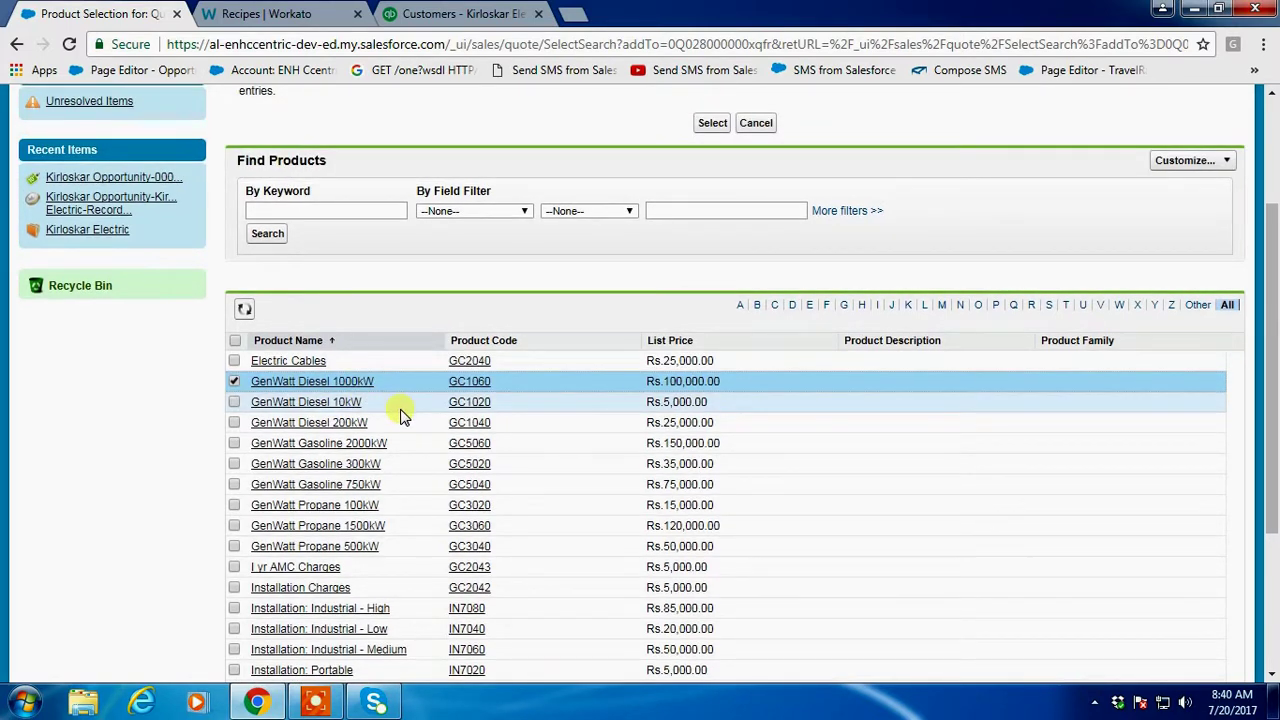
click(713, 123)
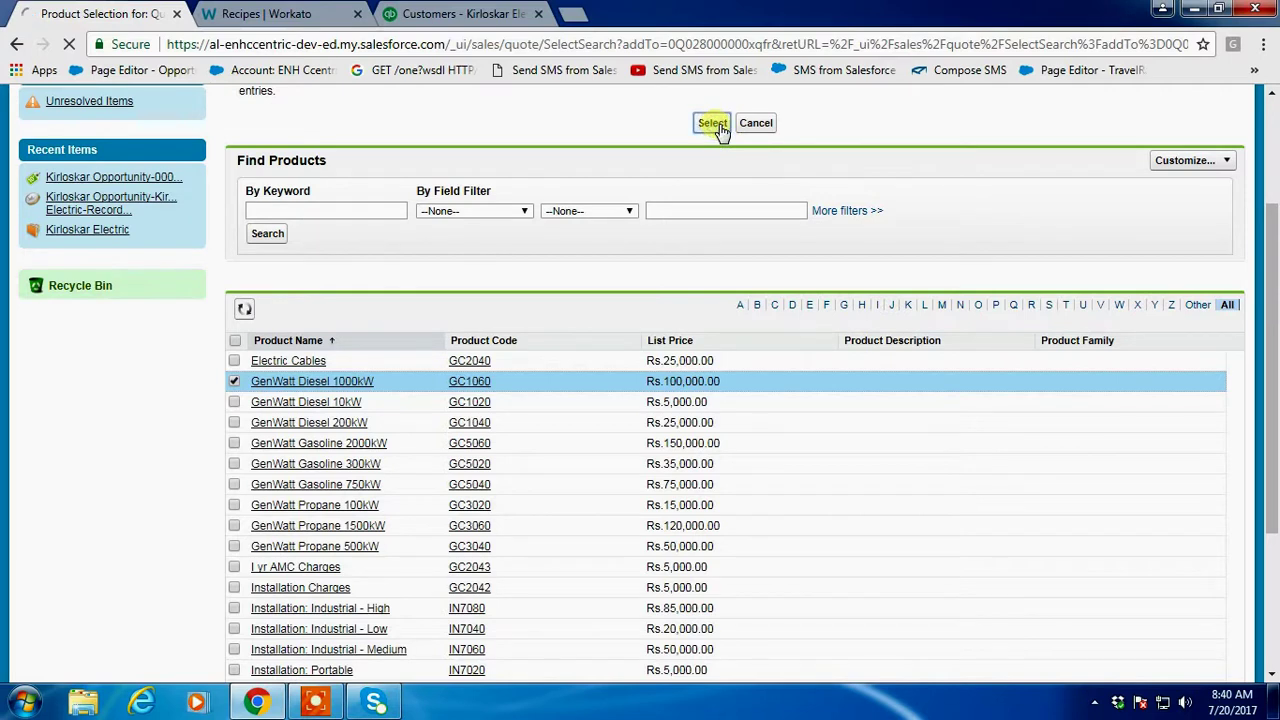
Step: Set the line item's quantity to 1, tax type to 12.0% GST (12%) and description to "Kirloskar is best generator.", and save it
click(680, 383)
text(1)
key(Tab)
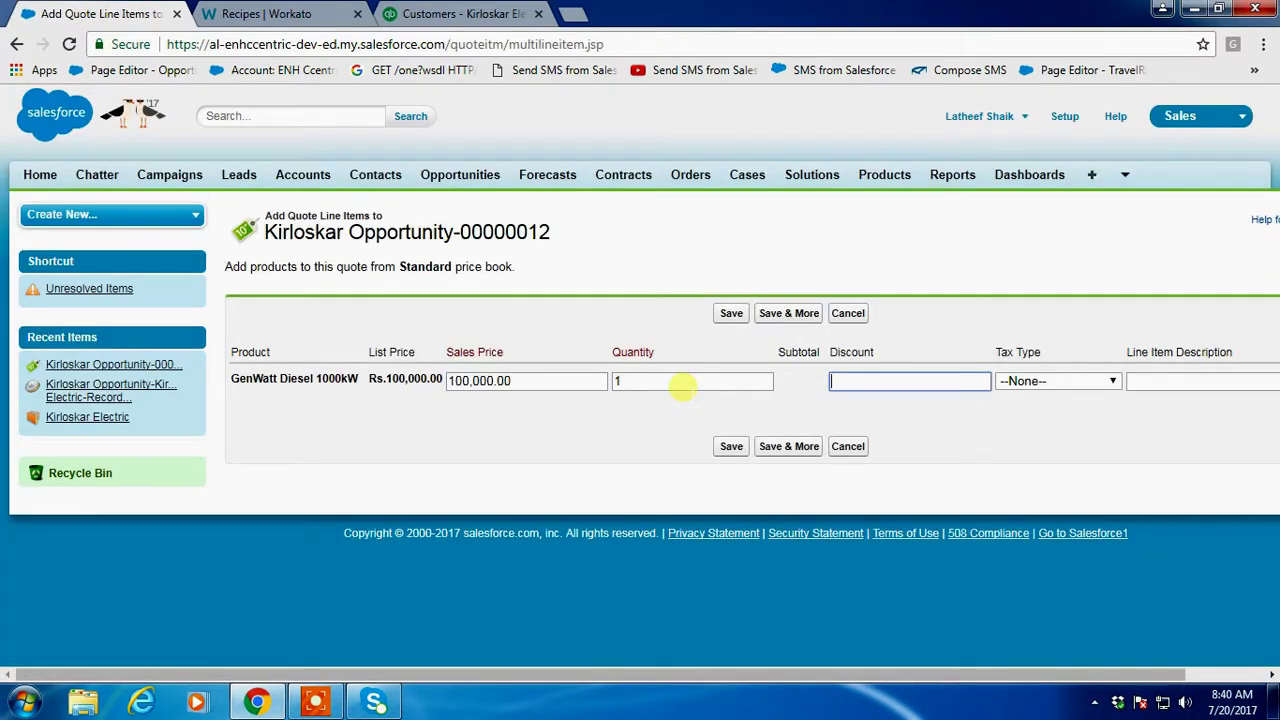
key(Tab)
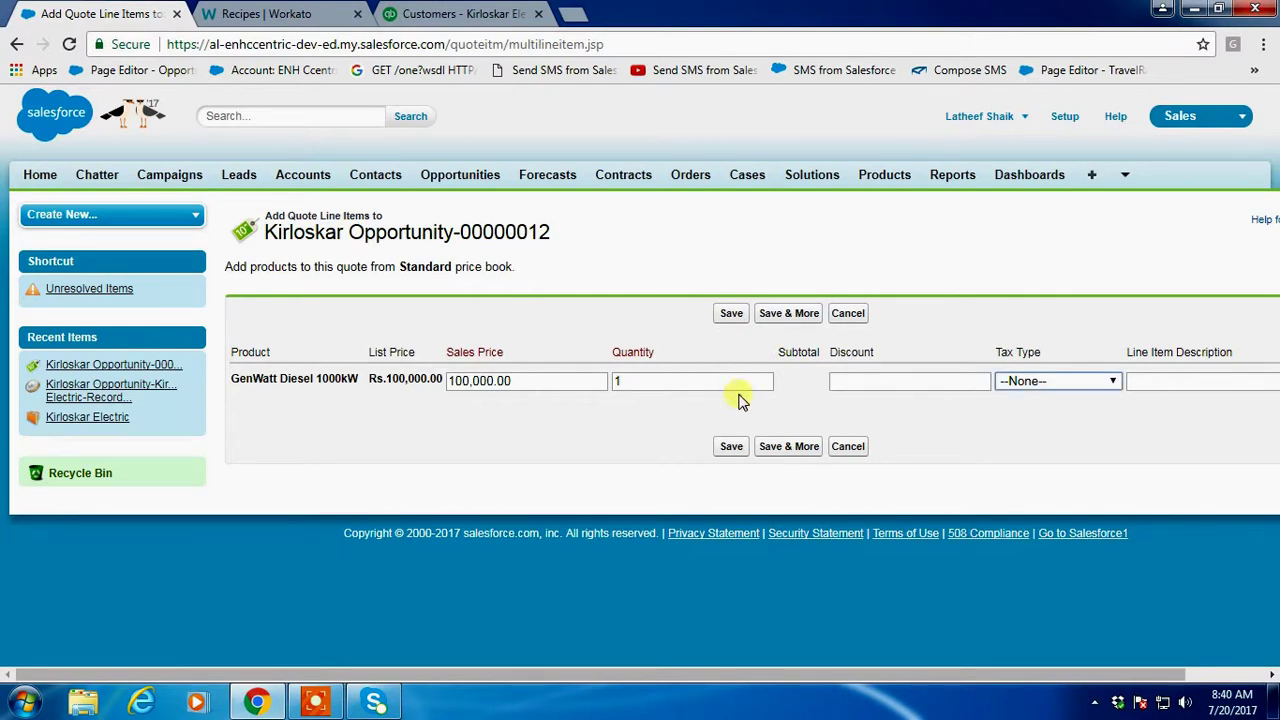
click(1063, 385)
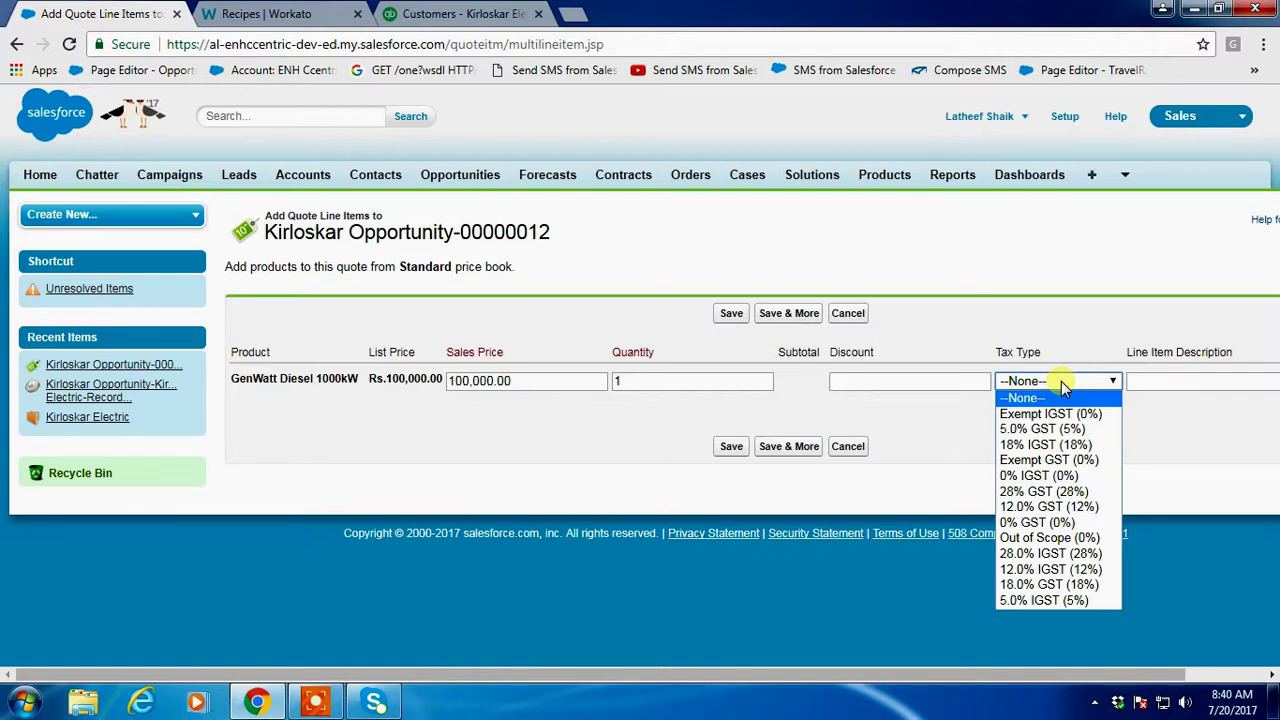
click(1021, 510)
click(1153, 381)
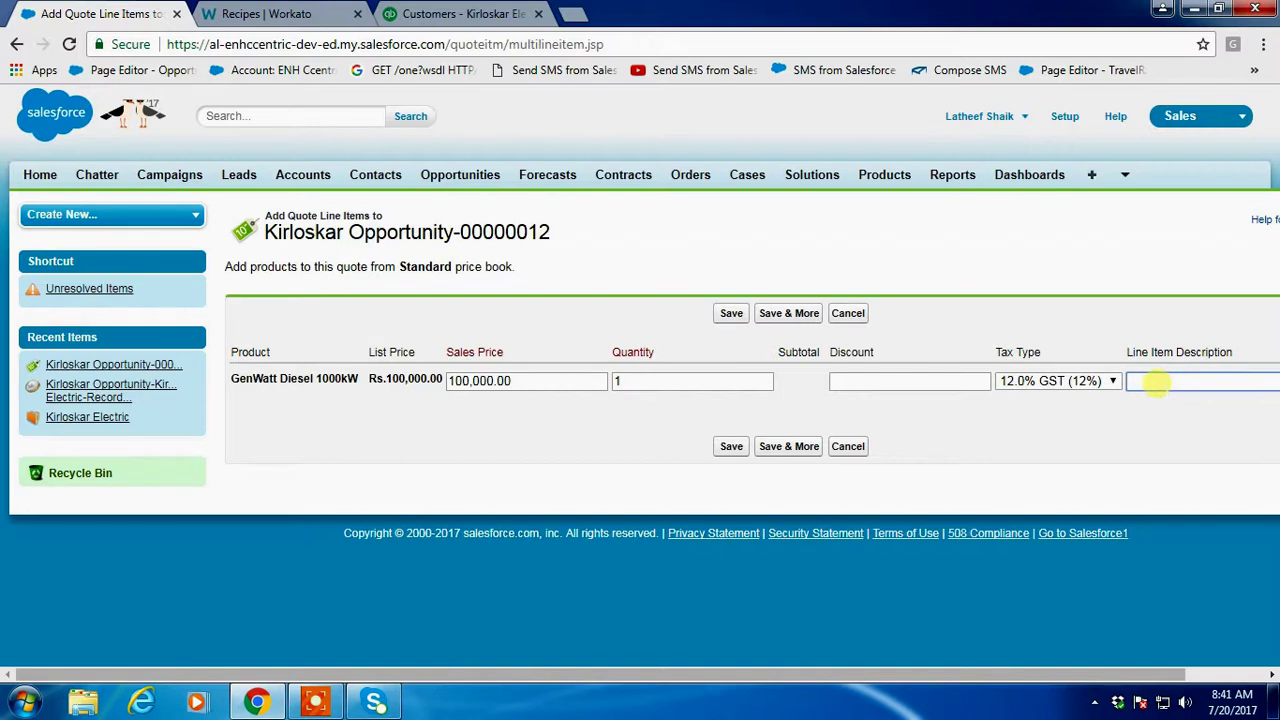
text(Kirloskar is best generator.)
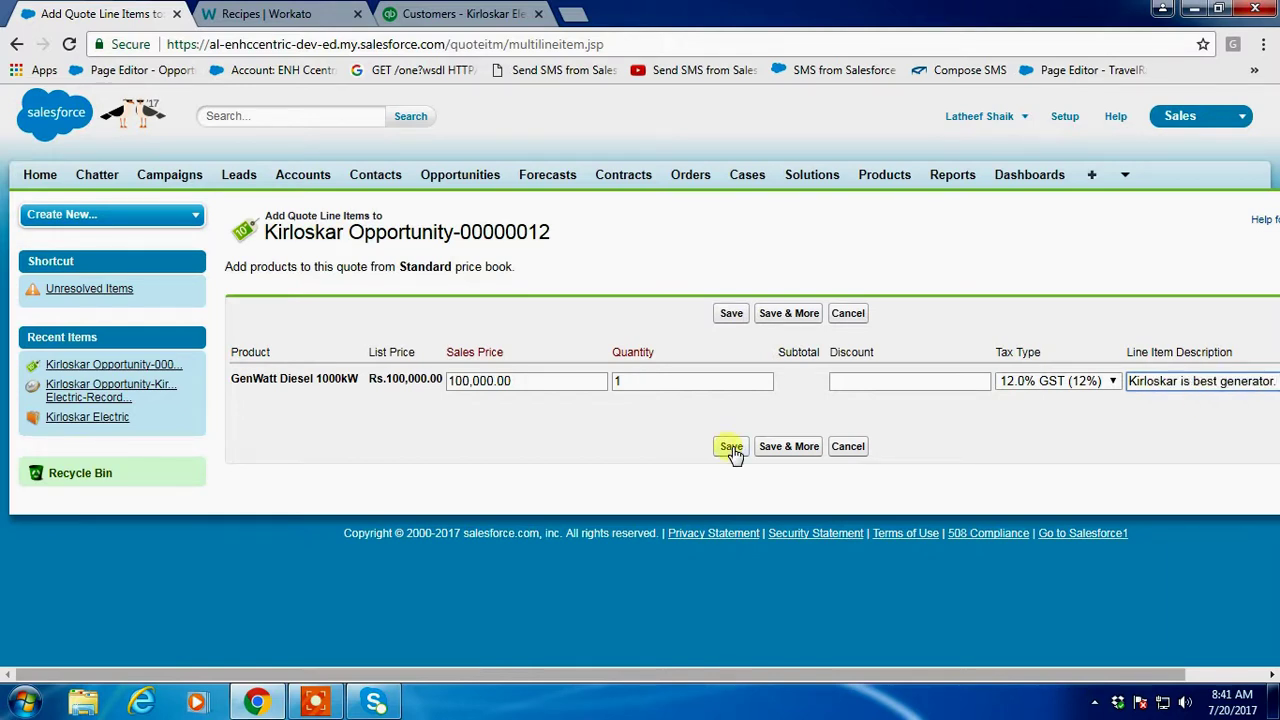
click(731, 448)
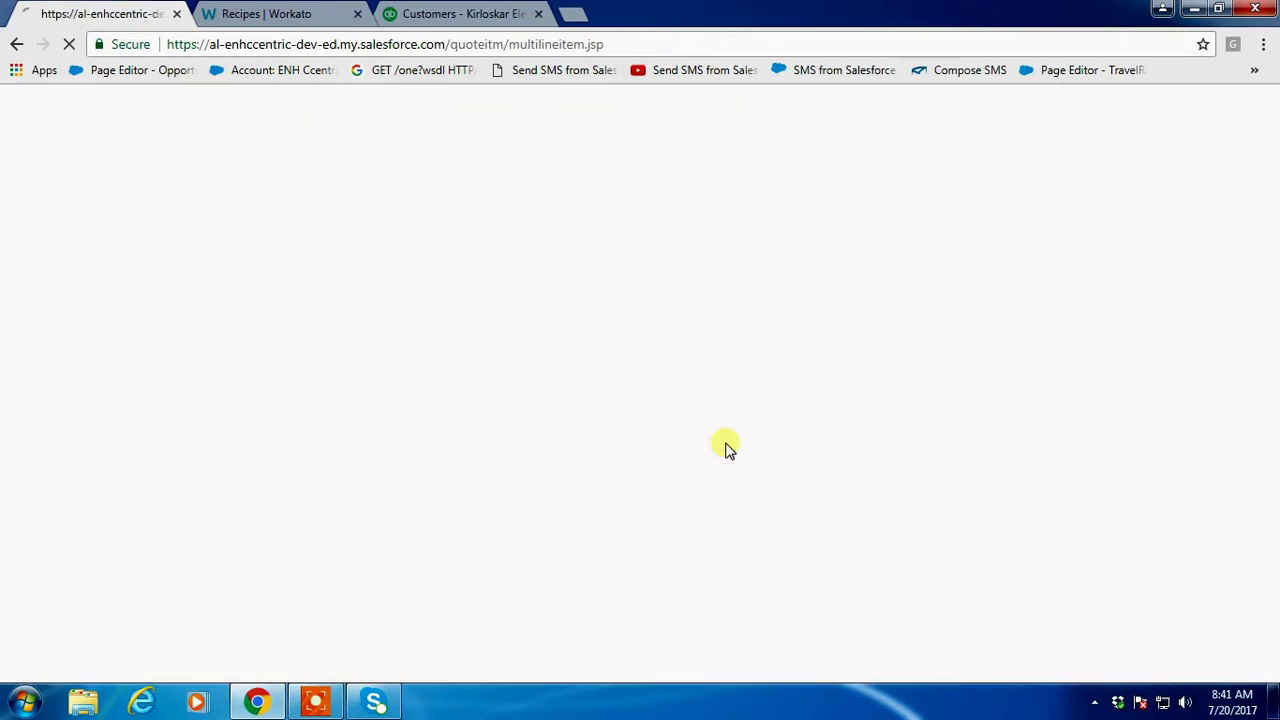
Step: Review the quote's totals and the details of its GenWatt Diesel 1000kW line item
scroll(700, 443, down, 5)
scroll(700, 447, up, 1)
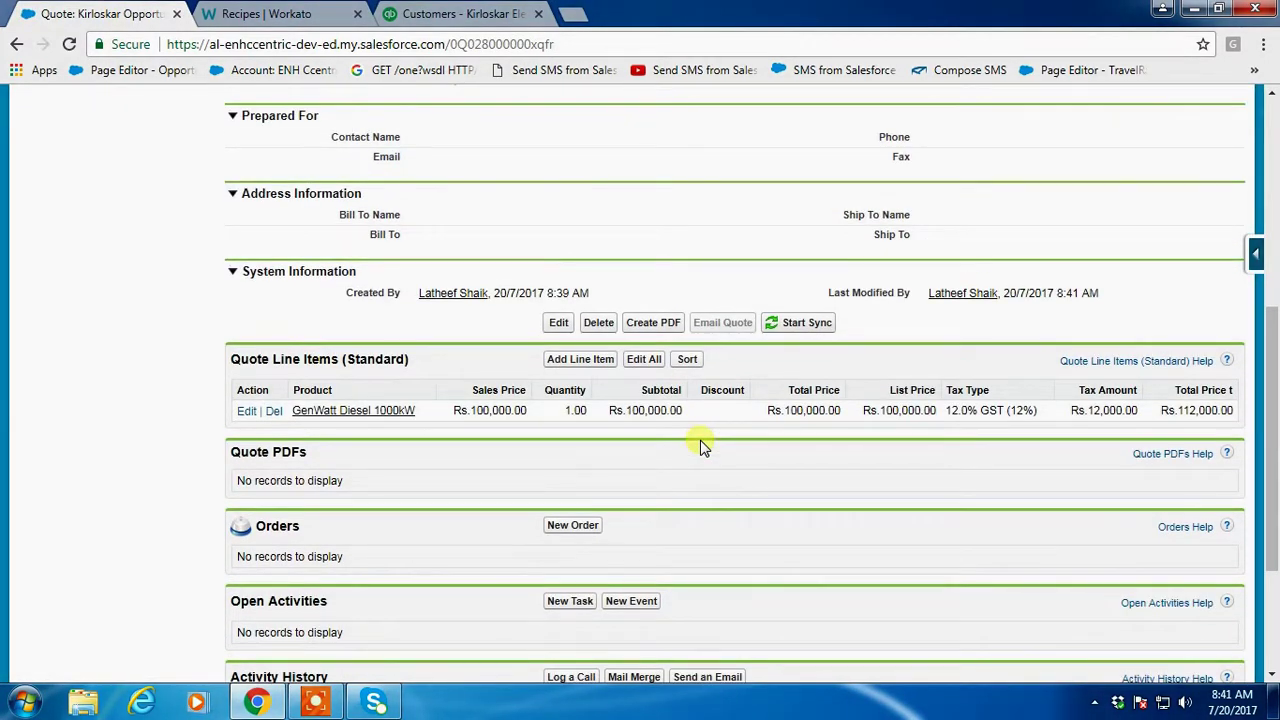
scroll(700, 447, up, 5)
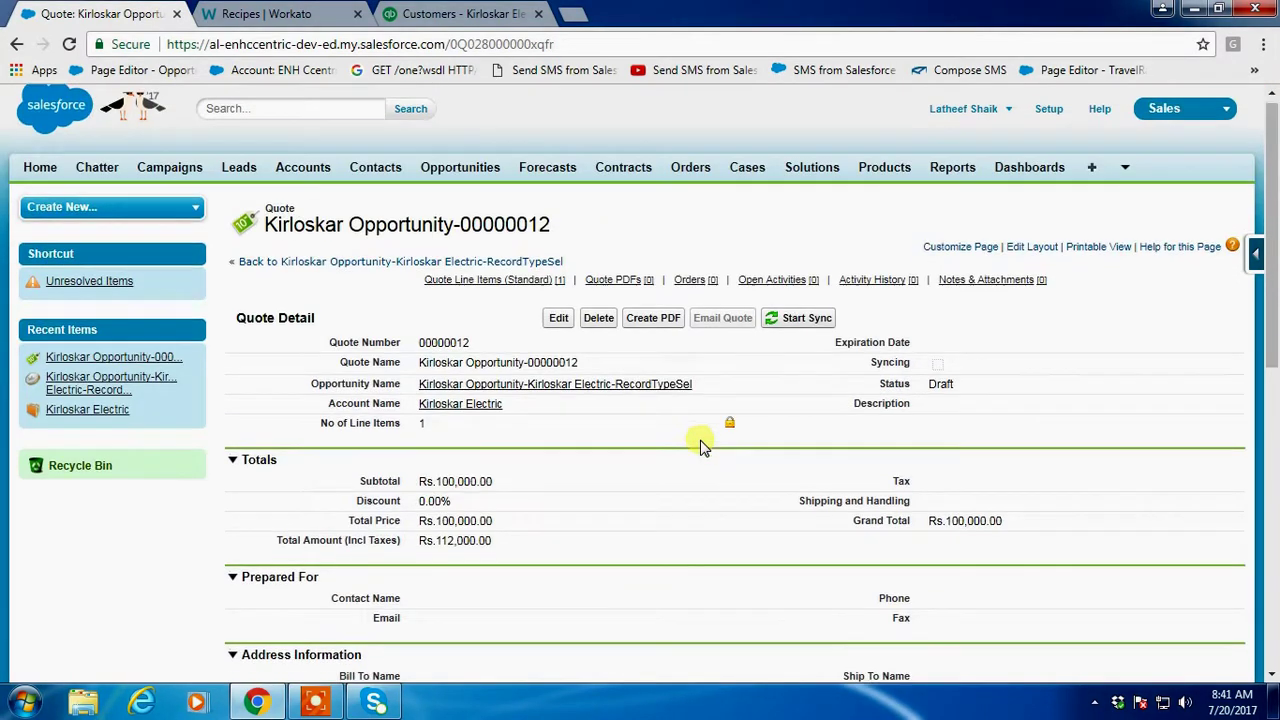
scroll(700, 447, down, 4)
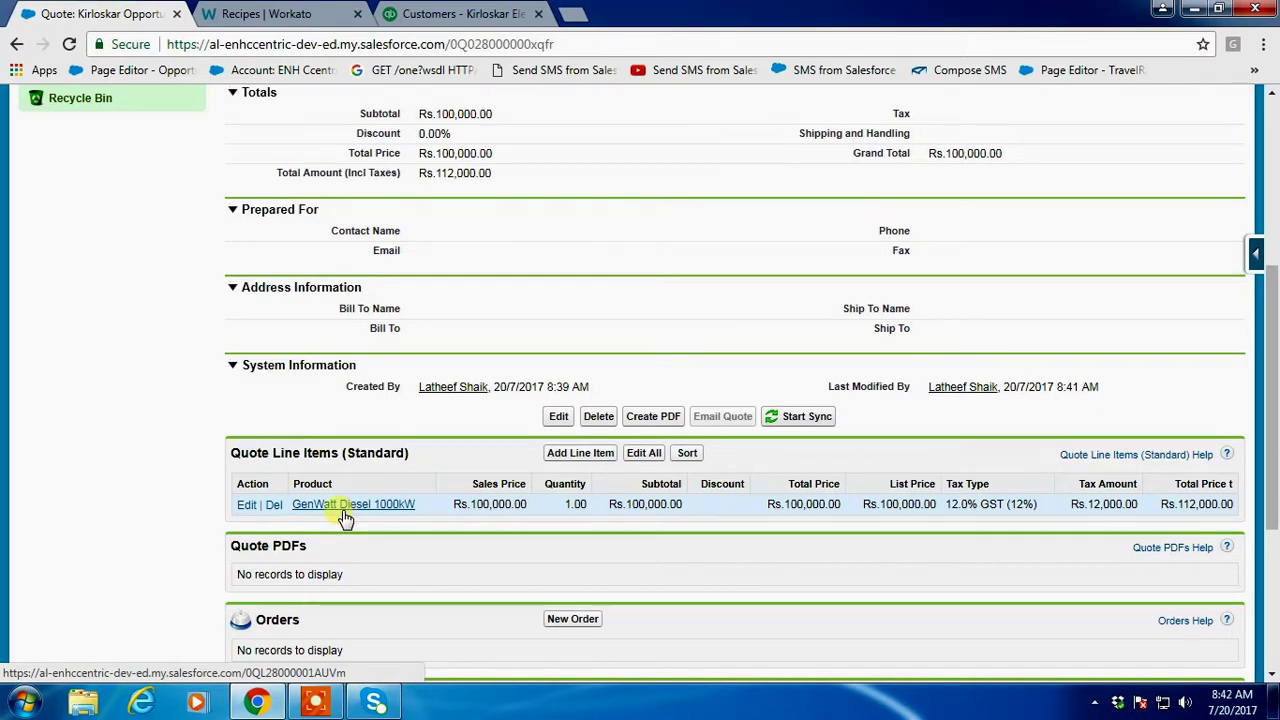
Step: Switch to QuickBooks to examine the Kirloskar Electric customer's transaction list, checking the Workato recipes in between
click(460, 13)
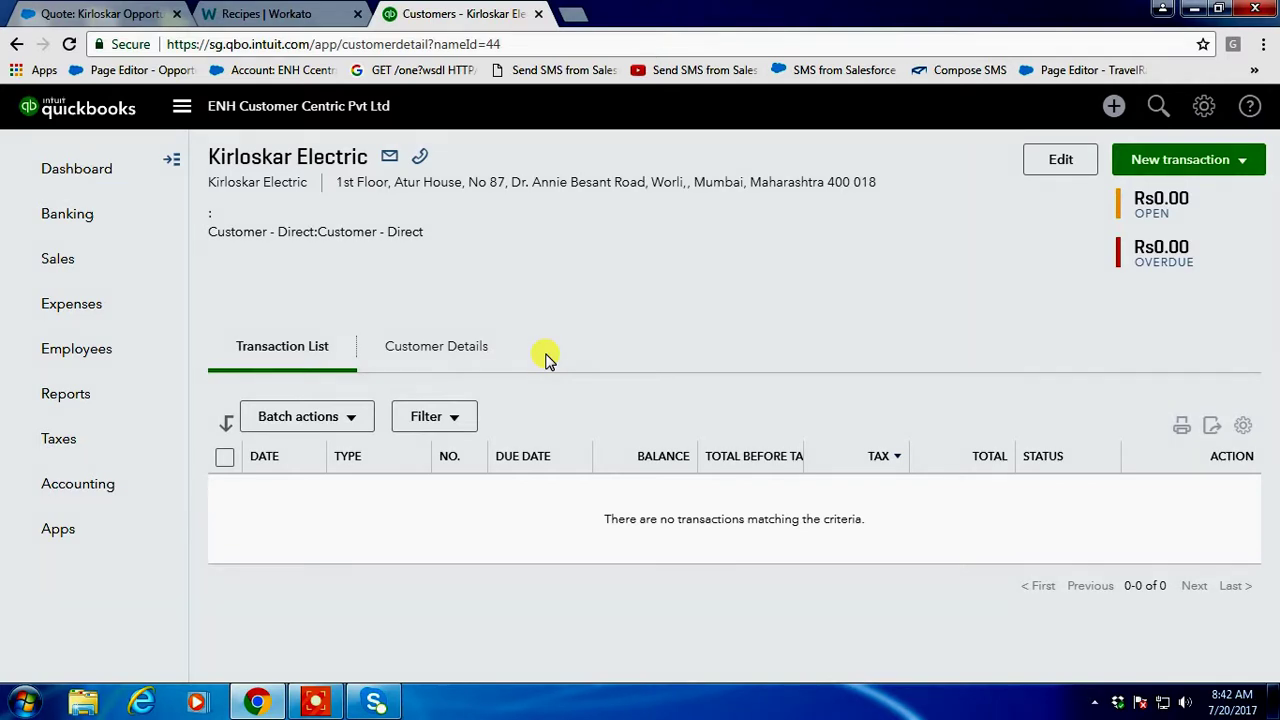
click(268, 14)
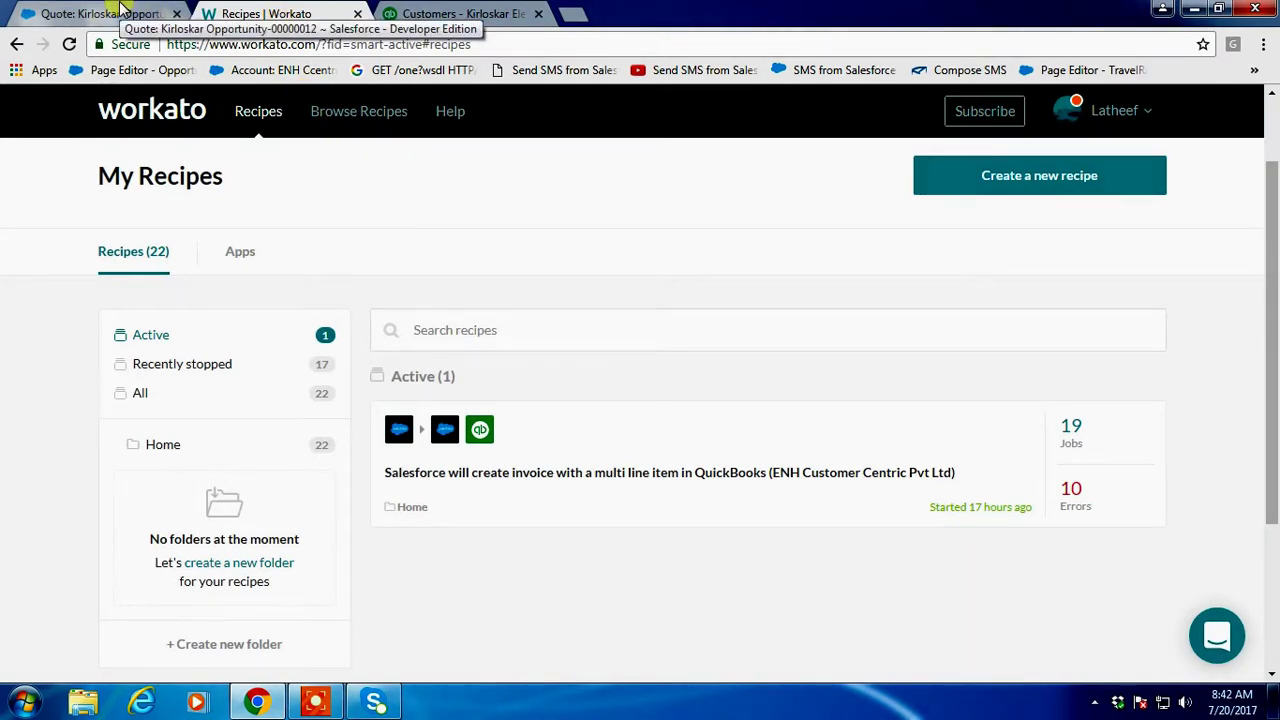
click(460, 14)
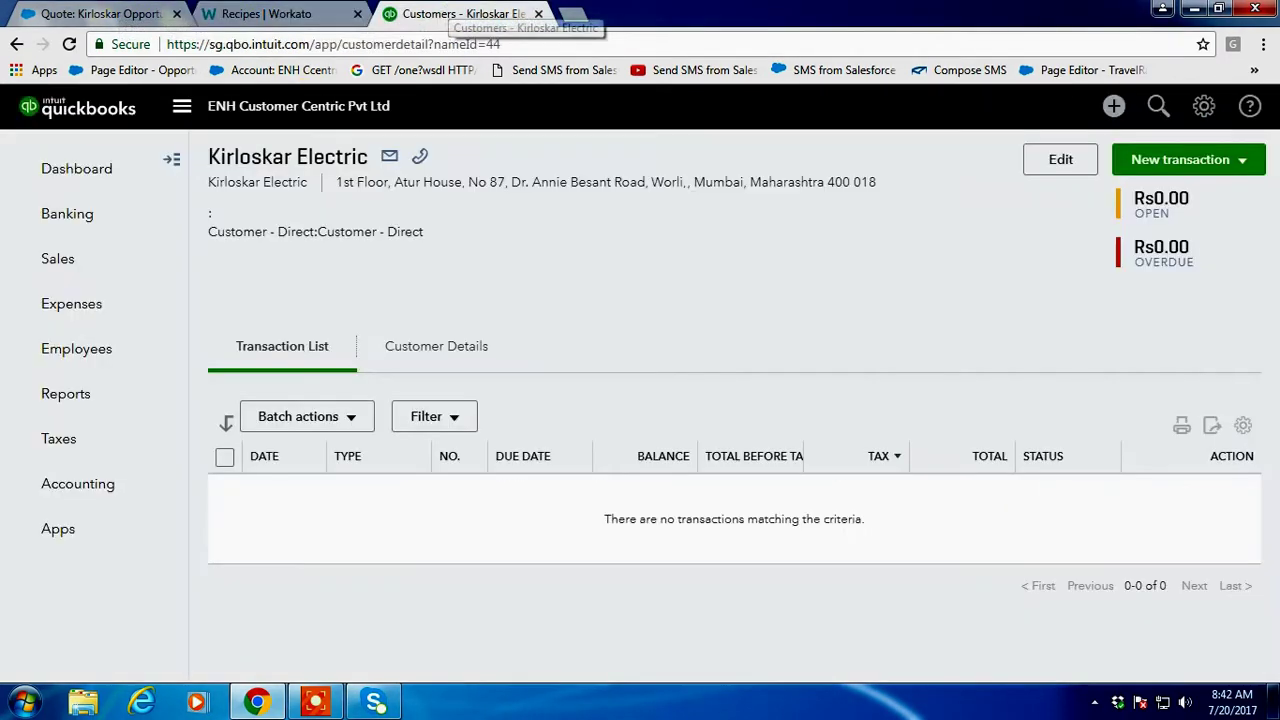
Step: In Workato, open the active recipe that creates a multi-line-item invoice in QuickBooks from Salesforce, and stop it
click(248, 10)
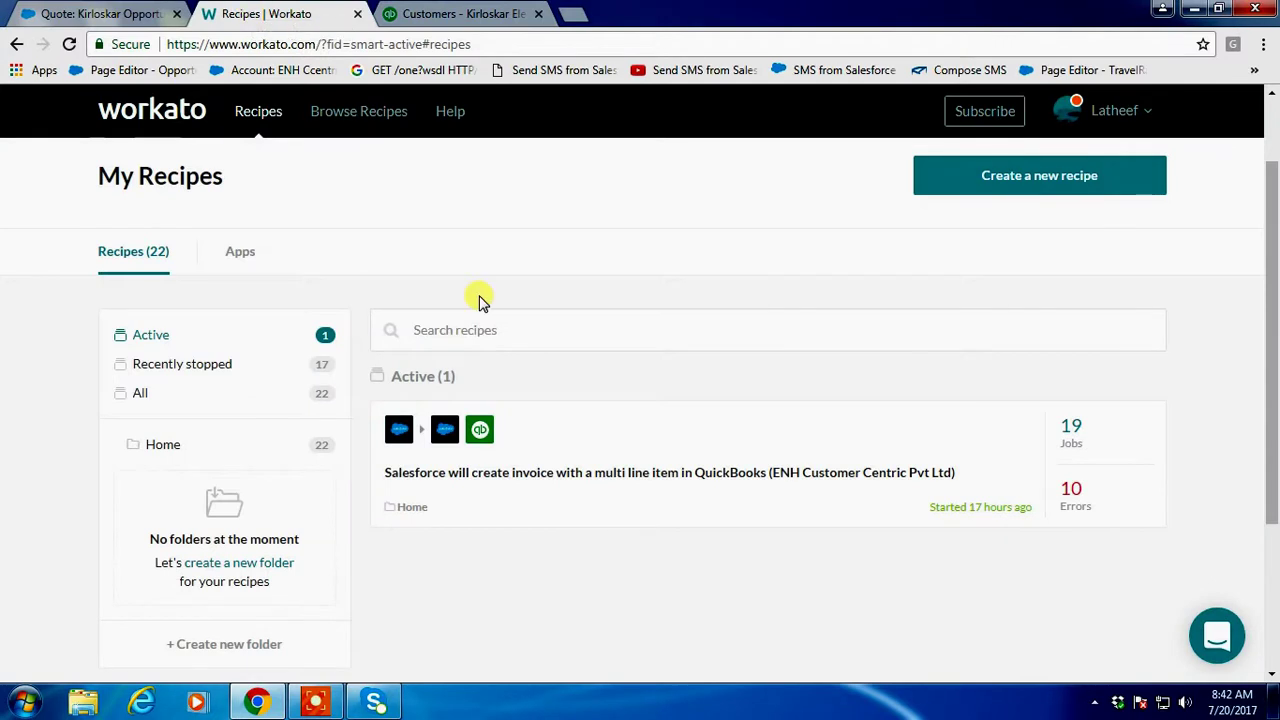
click(541, 475)
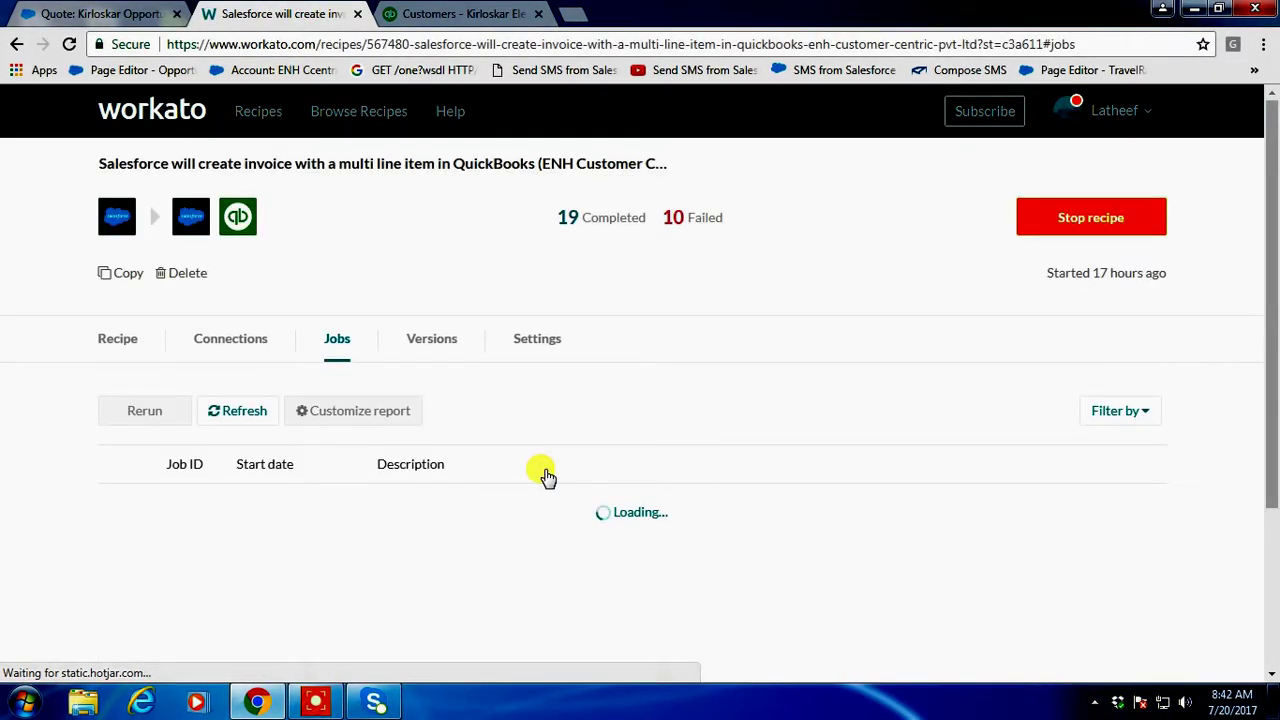
click(1098, 218)
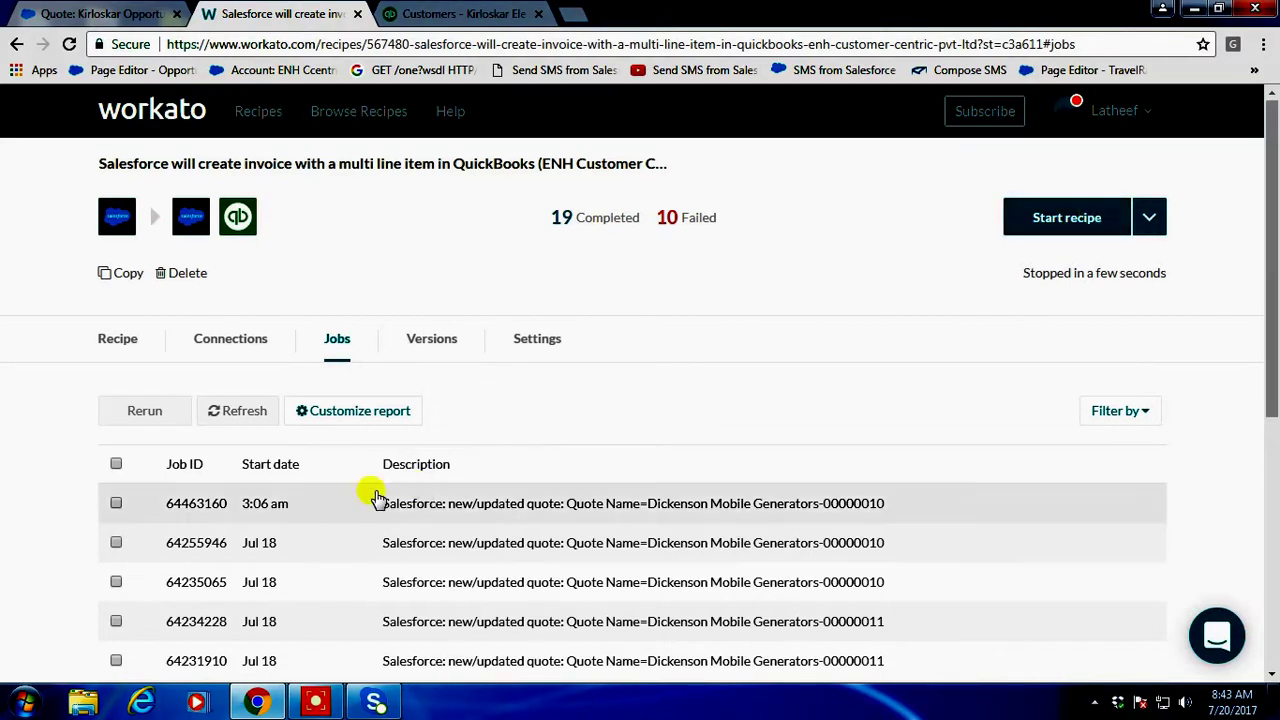
Step: Examine the recipe's quote trigger and its sequence of actions from getting the quote details through to stopping the job
click(118, 340)
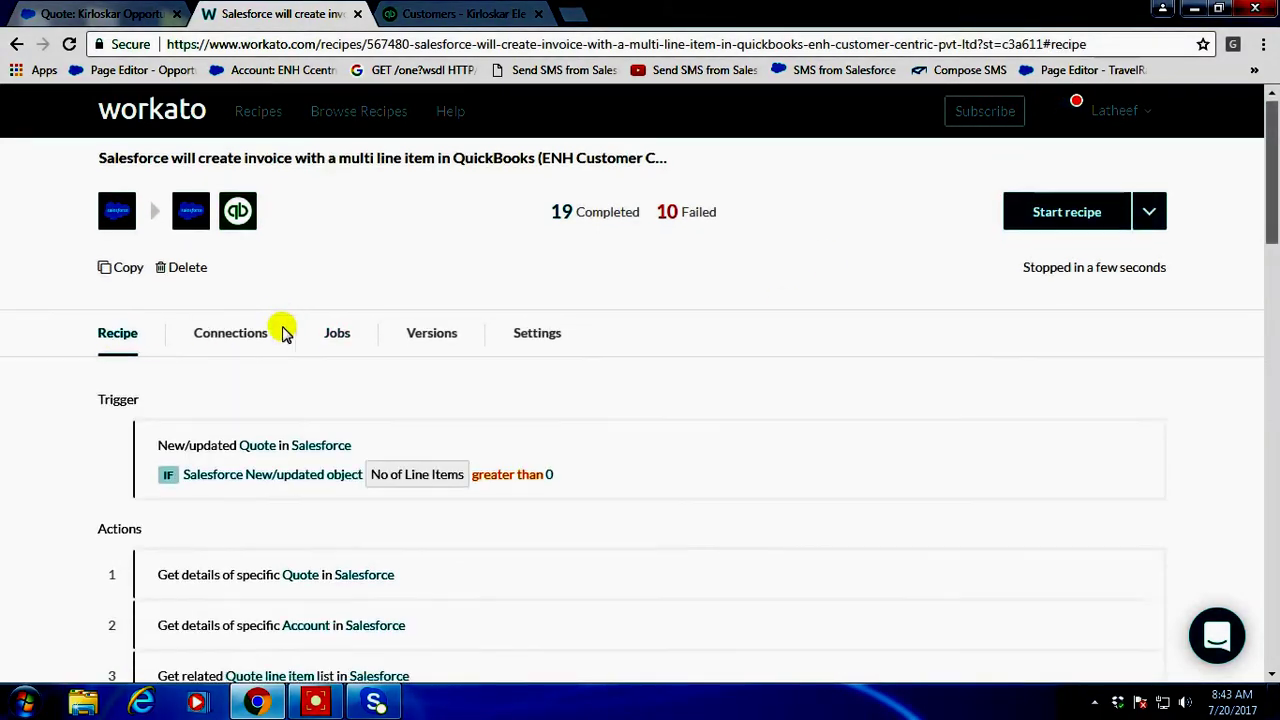
scroll(280, 329, down, 3)
scroll(281, 330, up, 2)
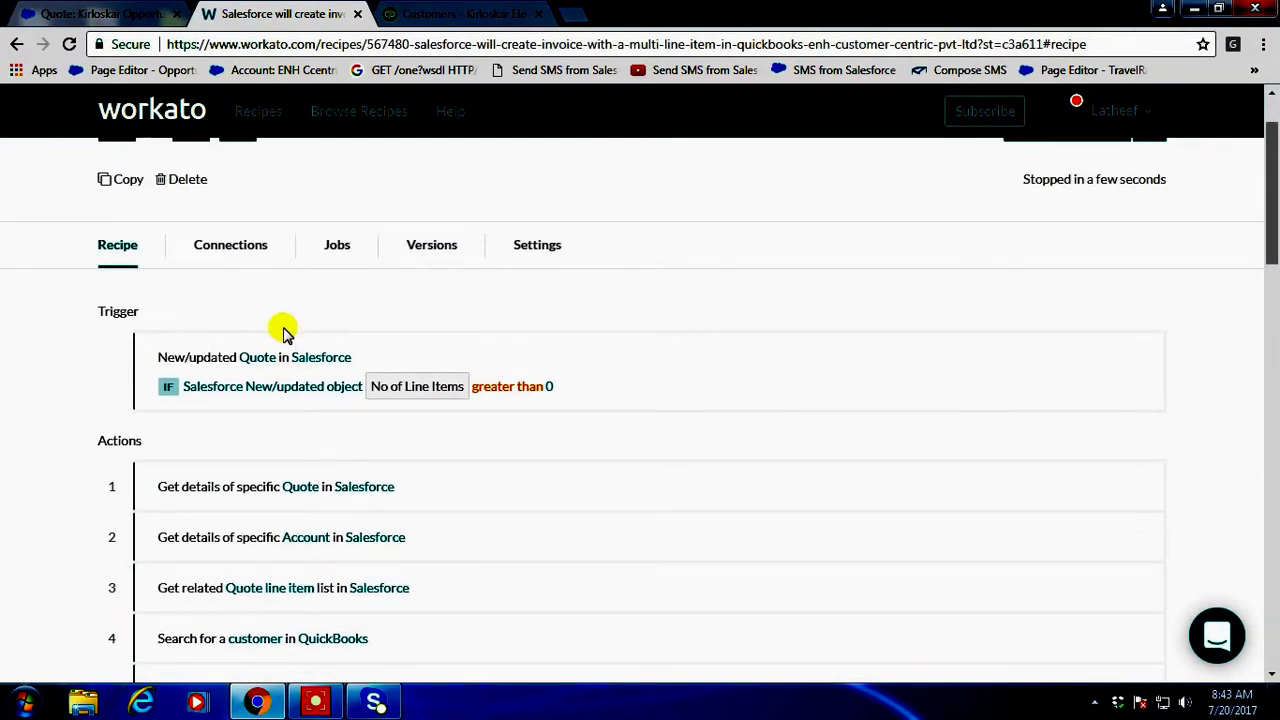
scroll(274, 436, down, 2)
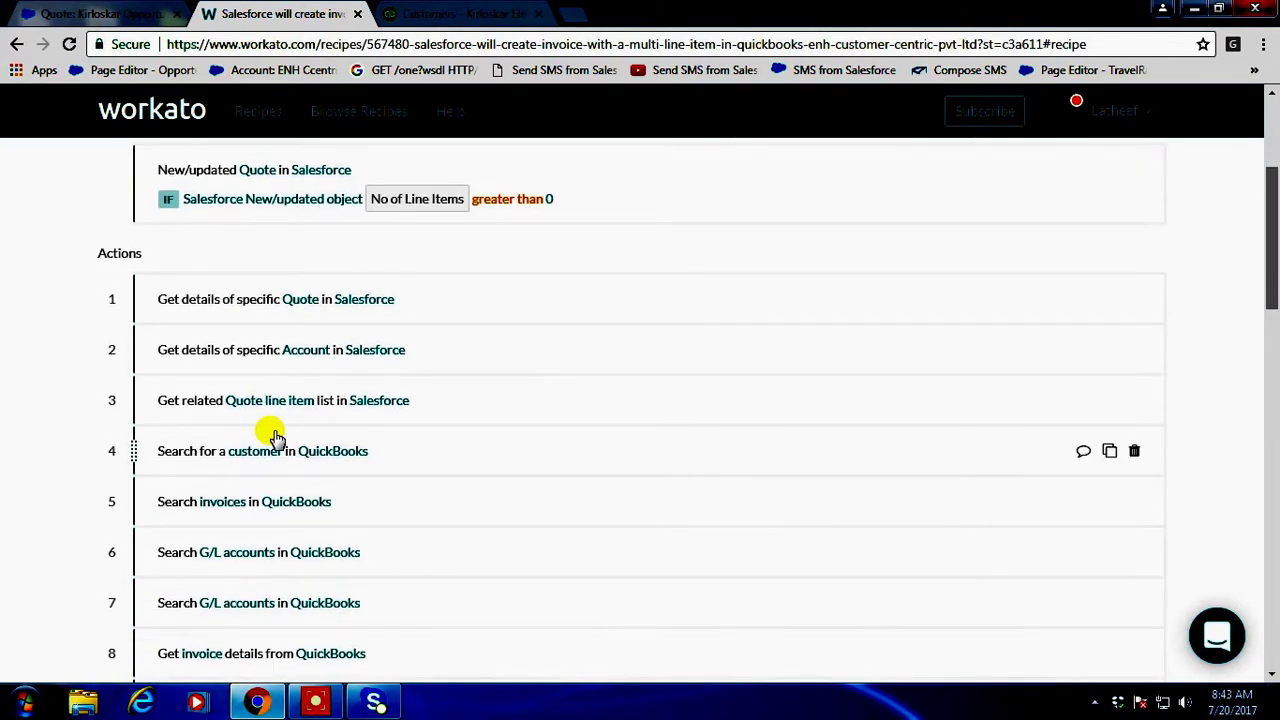
scroll(276, 436, down, 1)
scroll(276, 436, down, 2)
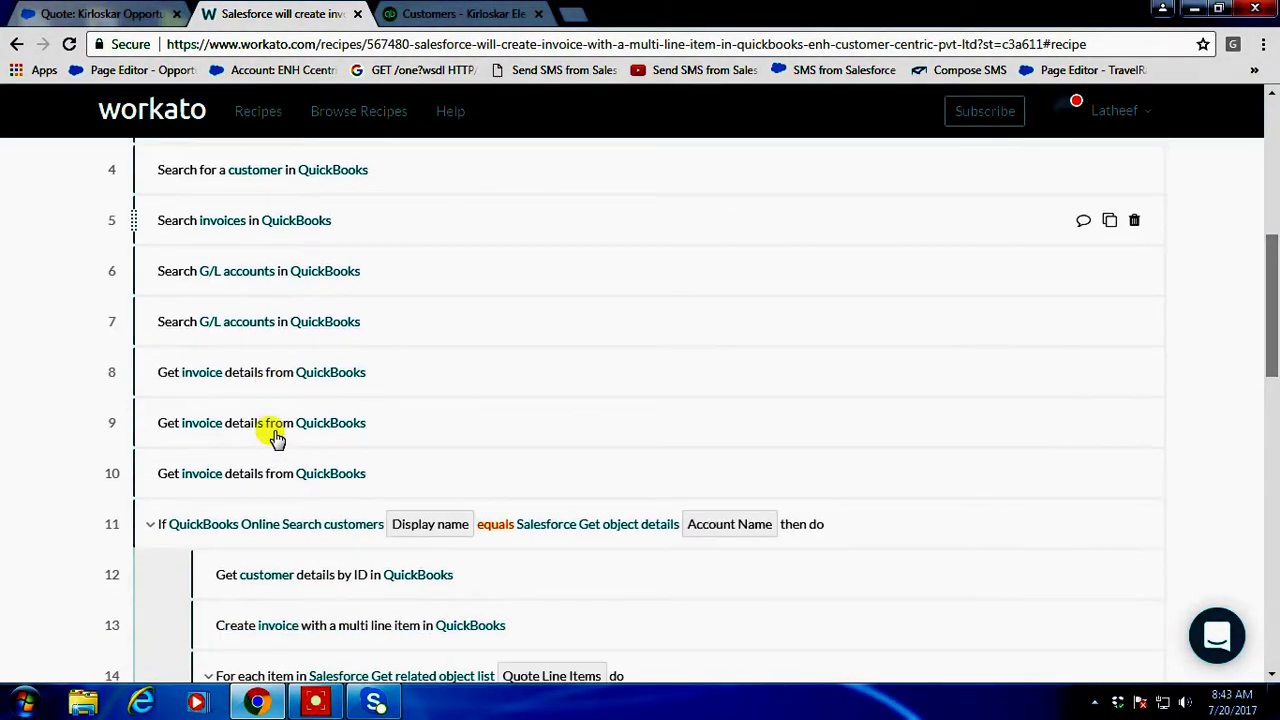
scroll(275, 436, down, 3)
scroll(275, 436, down, 6)
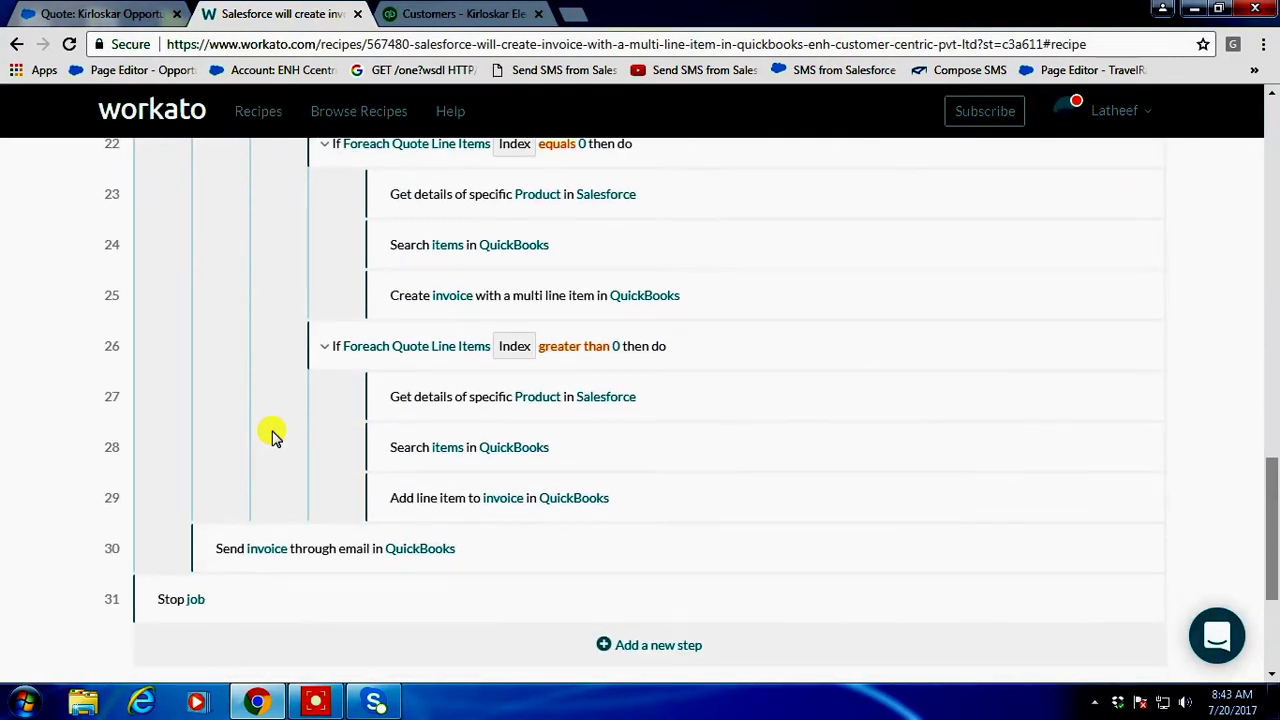
scroll(276, 436, up, 14)
scroll(276, 436, up, 2)
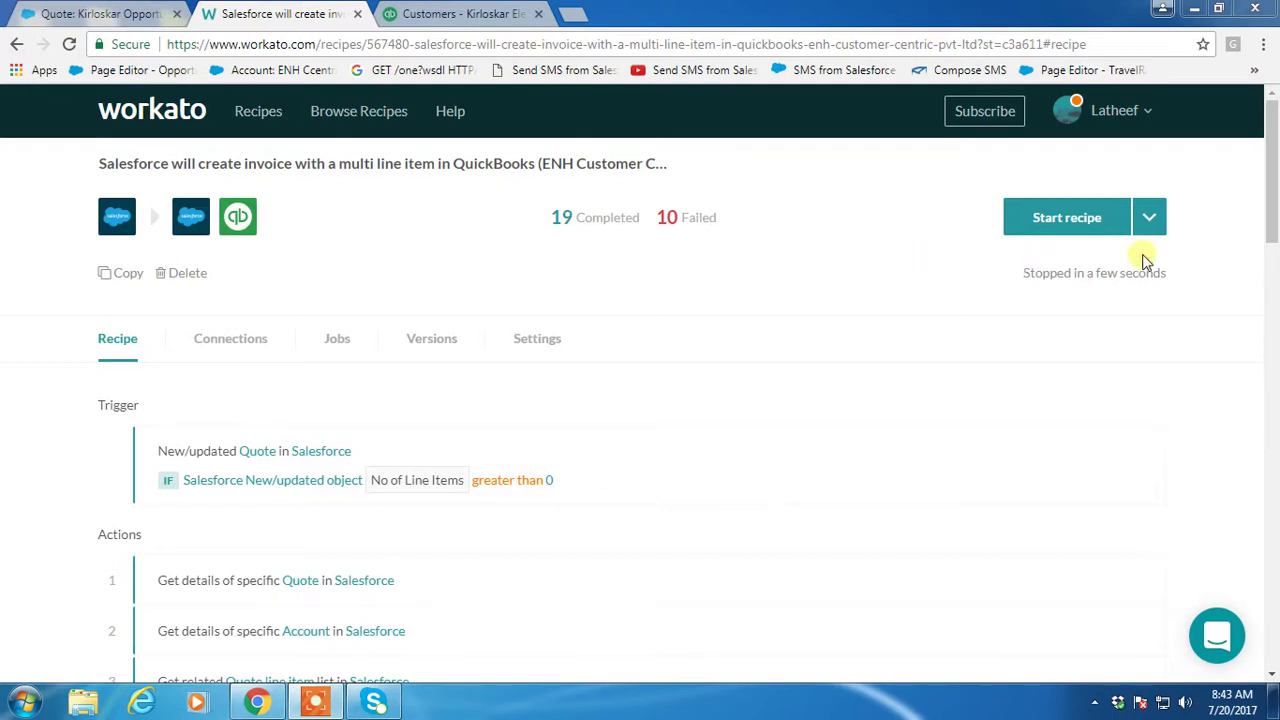
Step: Start the recipe, and reload the Kirloskar Electric customer page in QuickBooks
click(1090, 222)
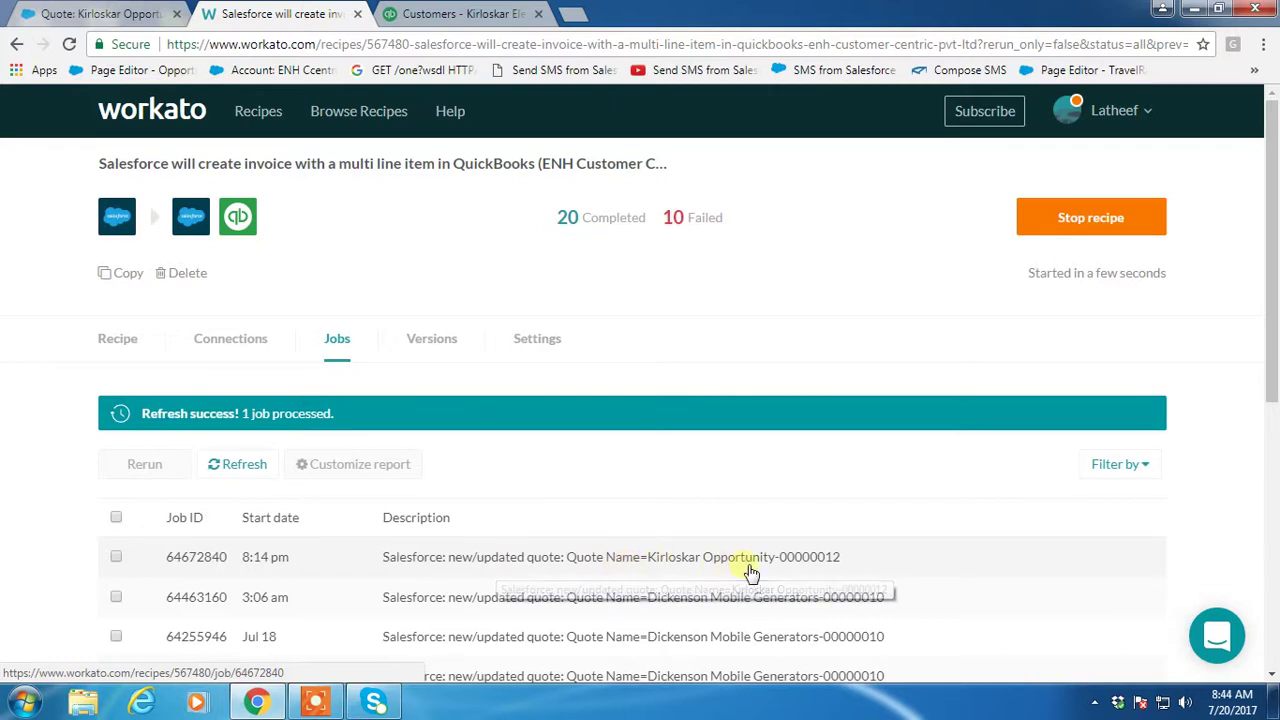
click(453, 12)
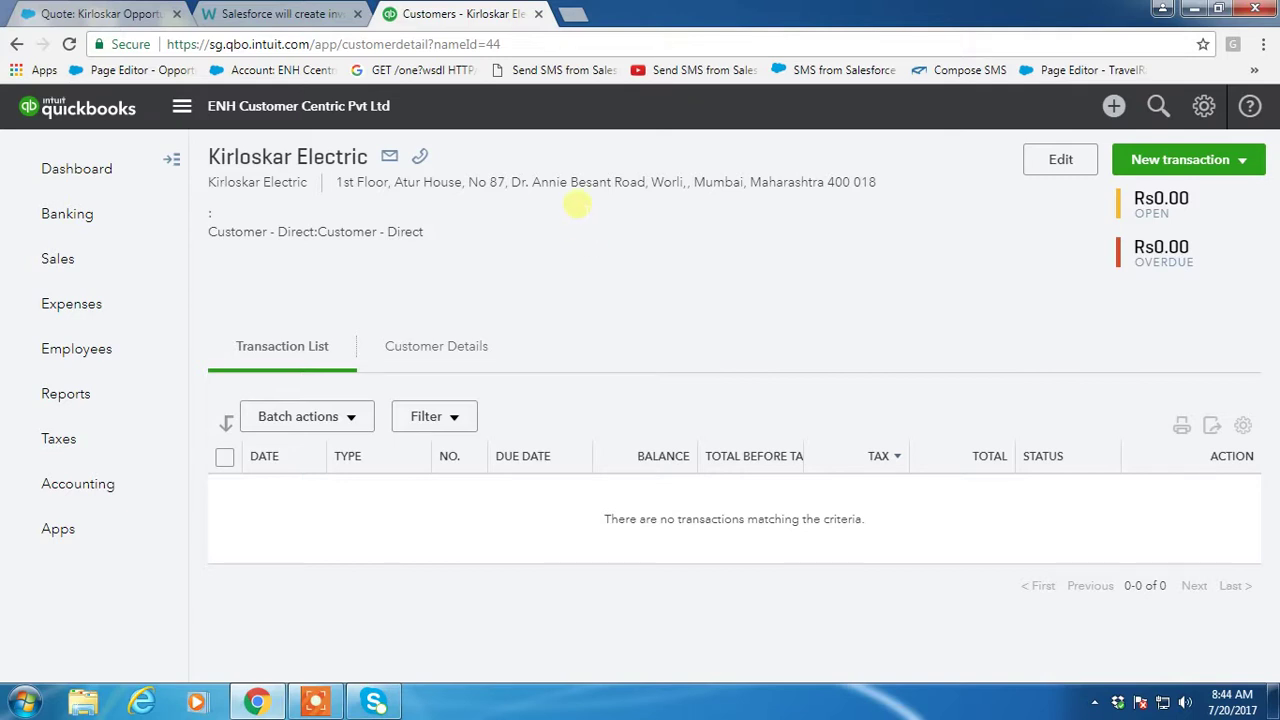
click(547, 44)
key(Return)
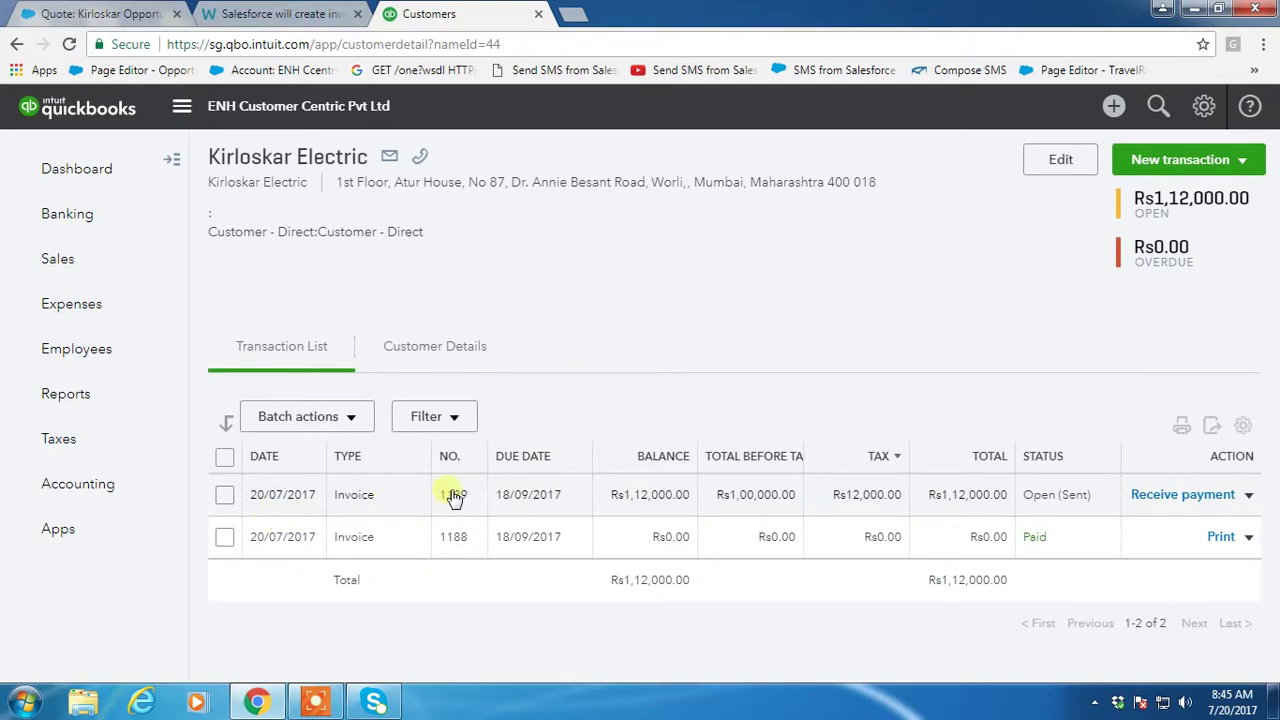
Step: Open Kirloskar Electric's open (sent) invoice and review its customer details, GenWatt Diesel 1000kW line, taxes and balance due
click(348, 495)
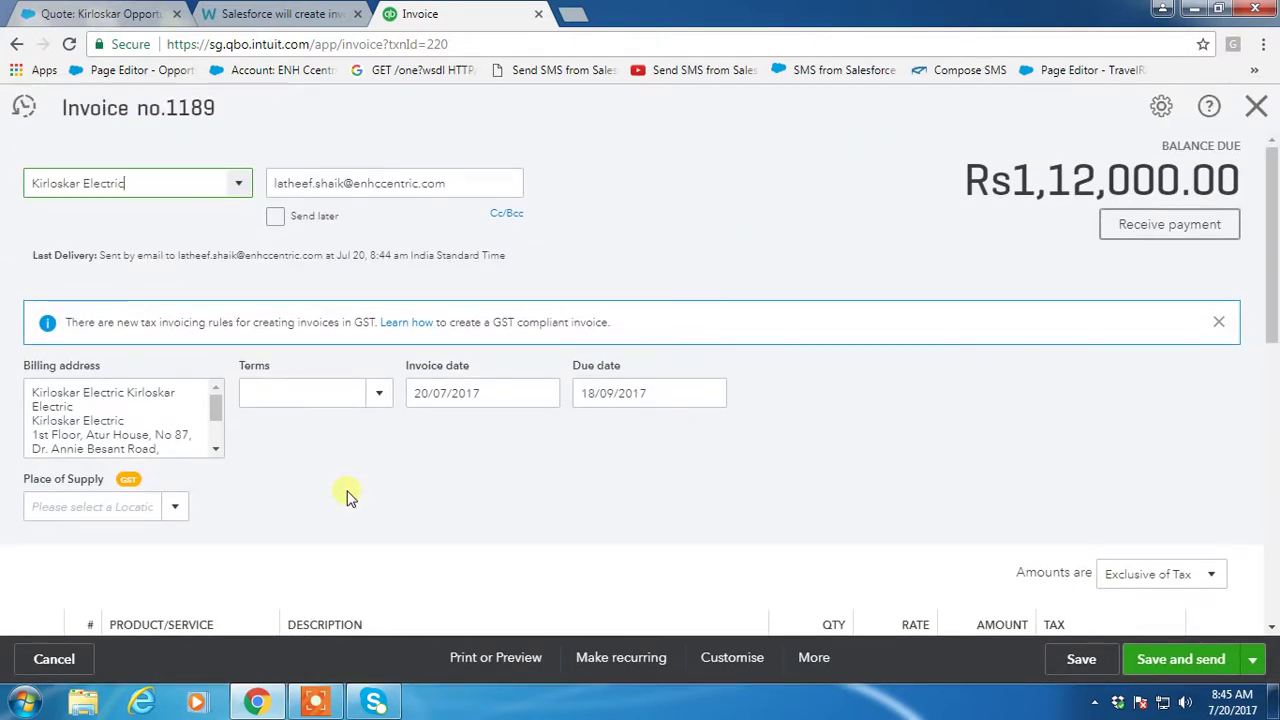
scroll(416, 465, down, 3)
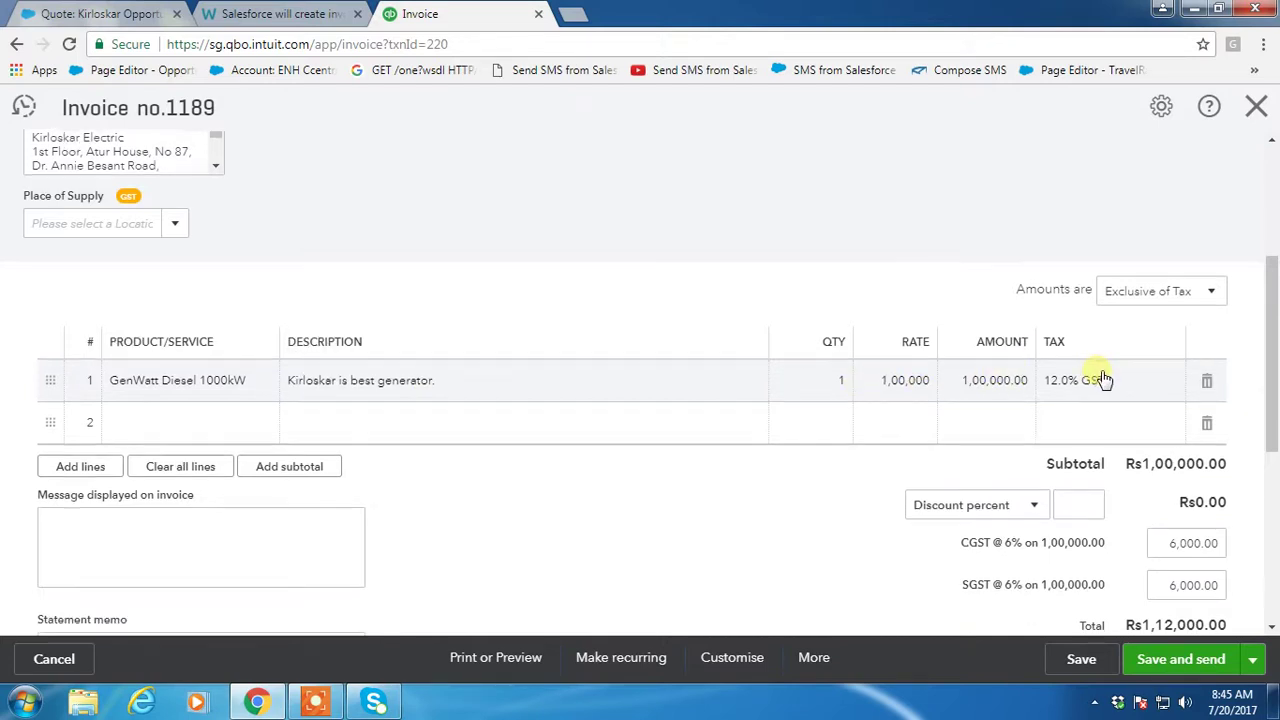
scroll(1100, 378, down, 2)
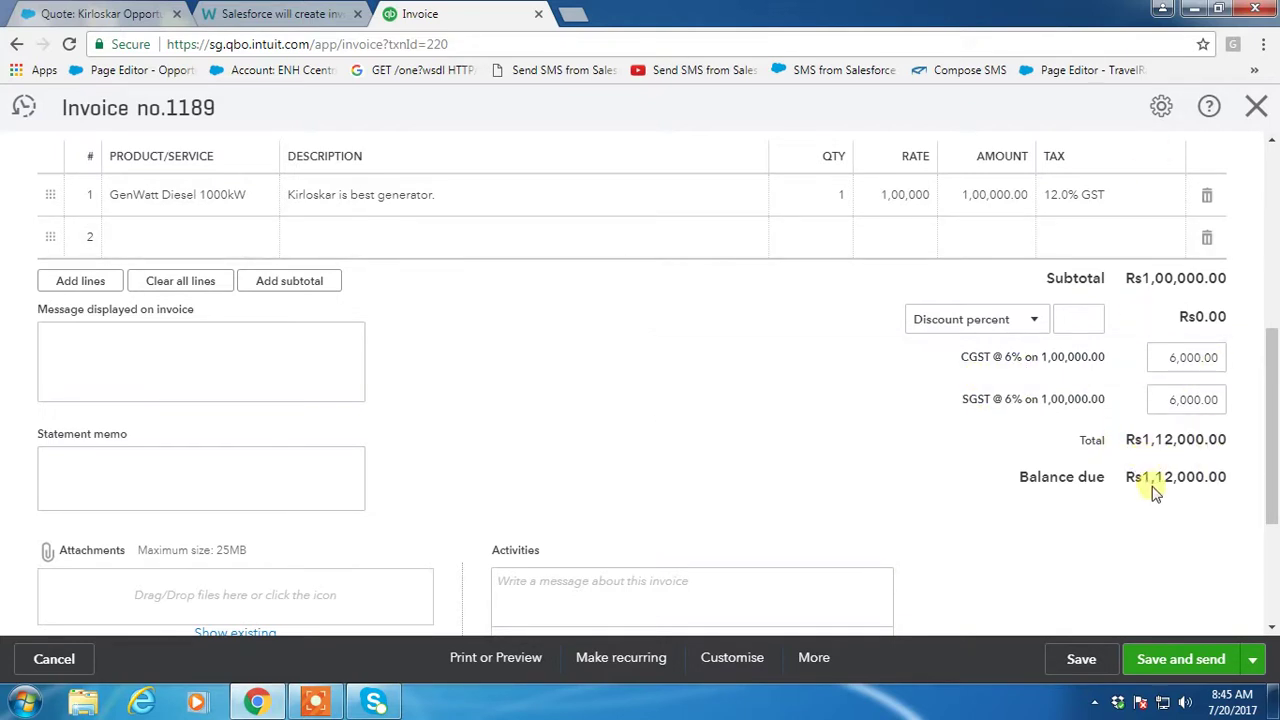
drag(1273, 430, 1273, 240)
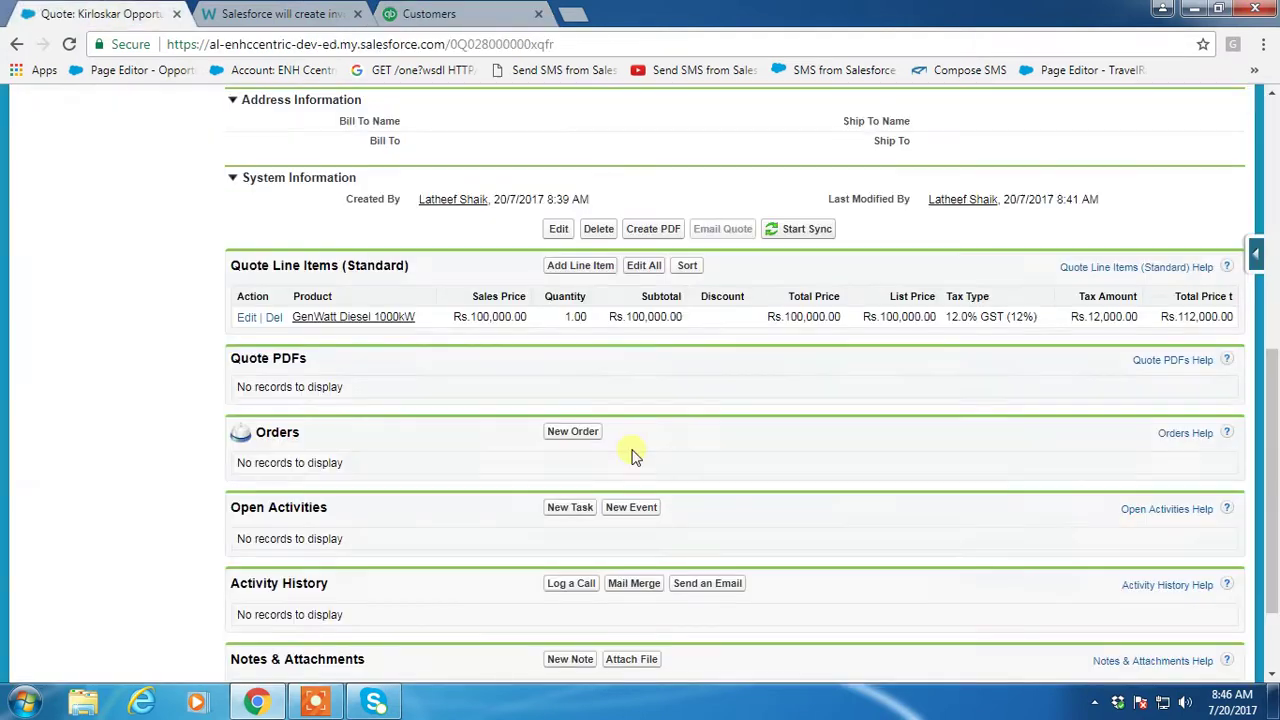
Step: Examine the Kirloskar Opportunity quote in Salesforce, including its details, totals and line item
scroll(632, 455, up, 5)
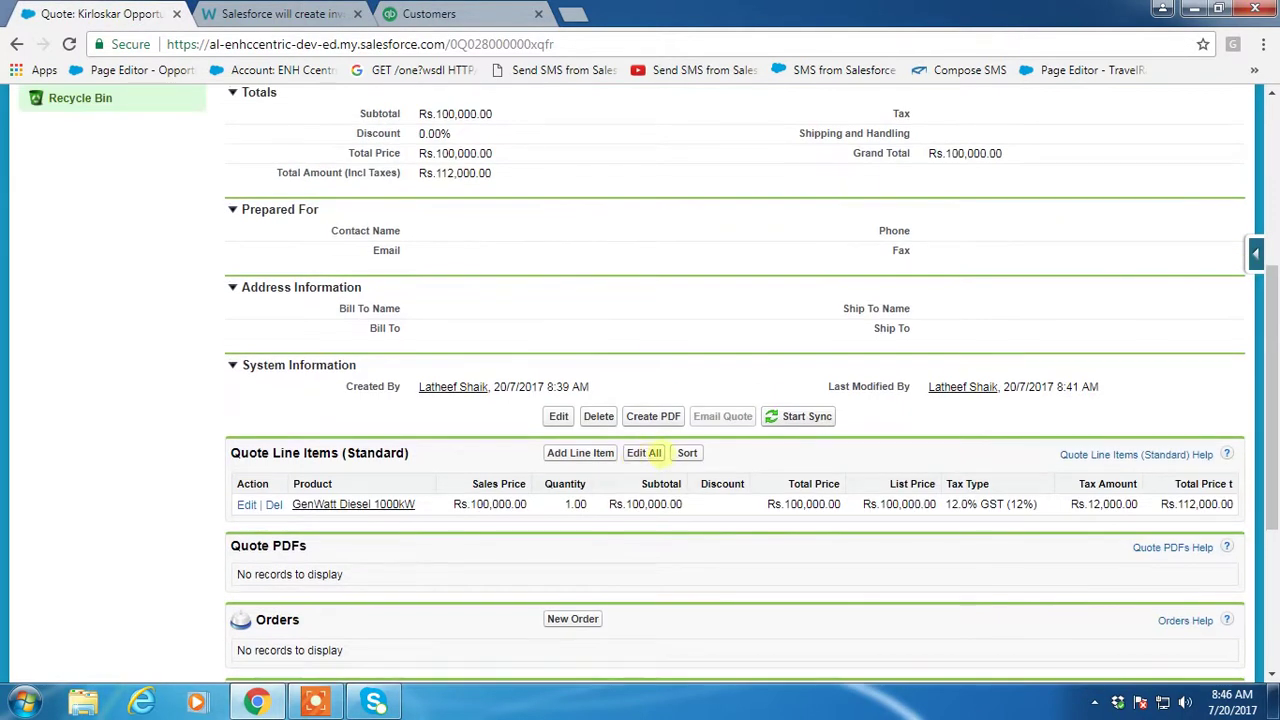
scroll(670, 460, up, 1)
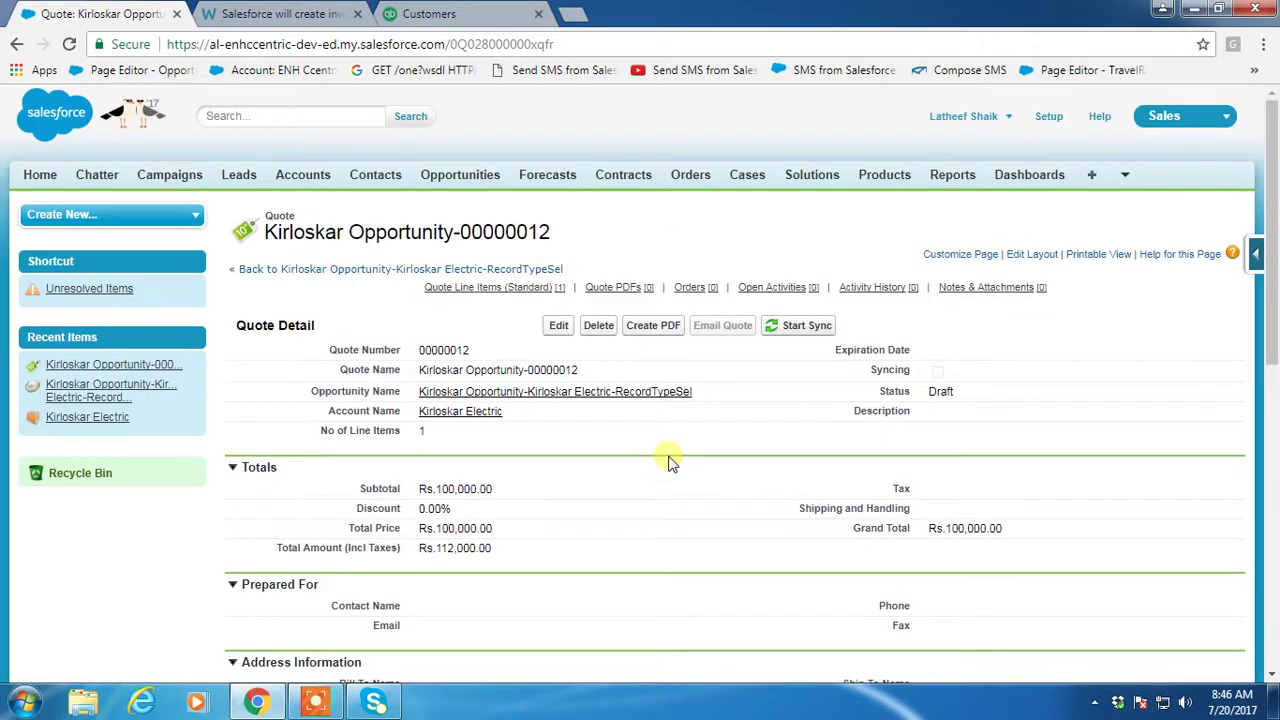
scroll(670, 460, down, 4)
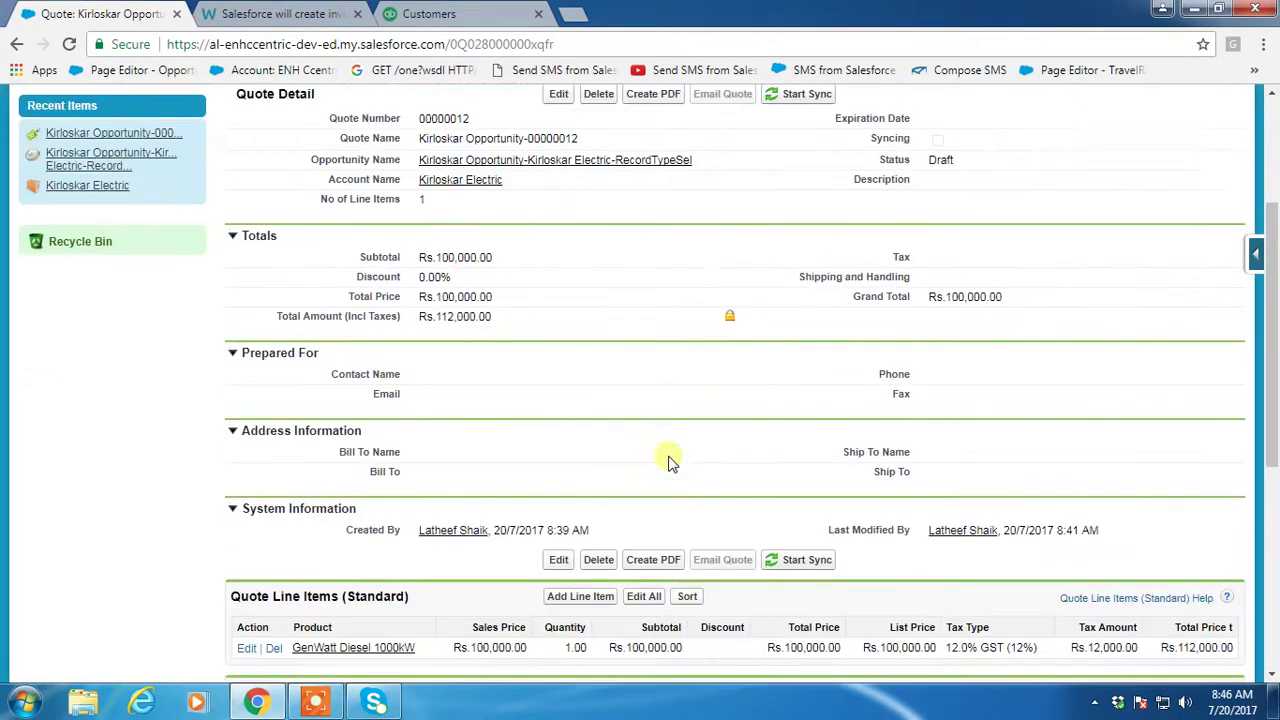
scroll(672, 462, down, 1)
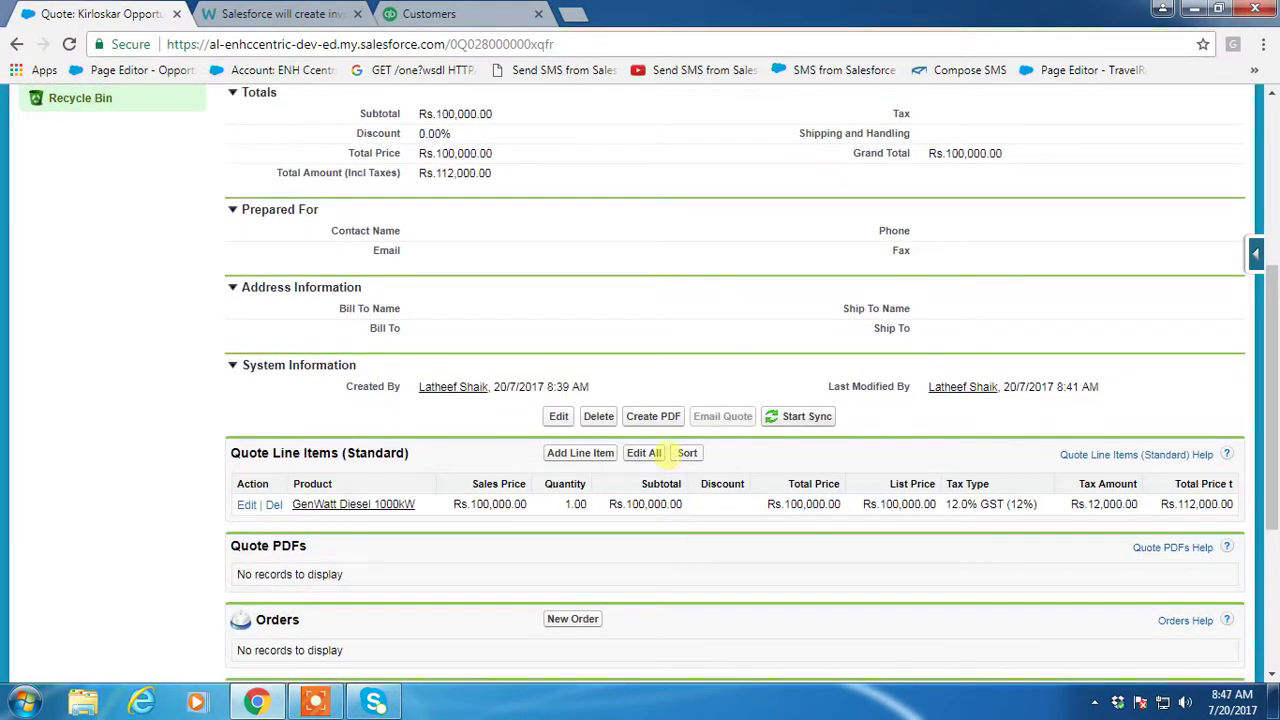
scroll(670, 458, up, 2)
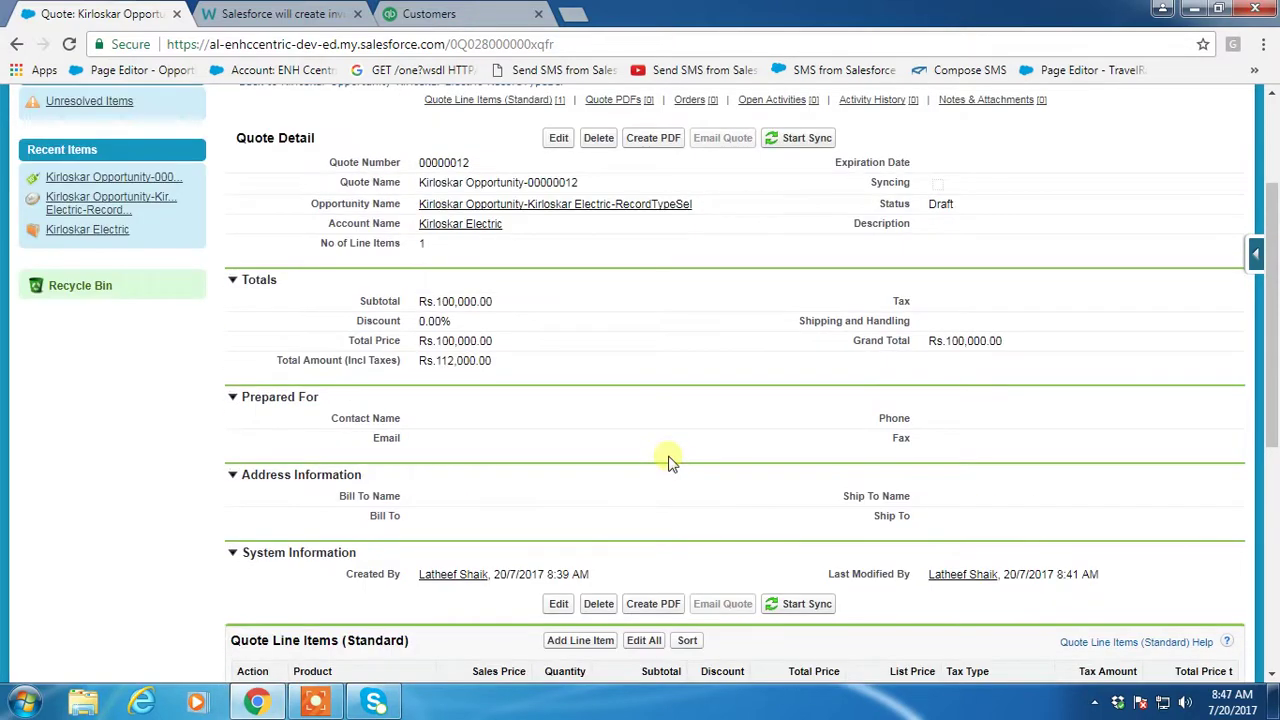
scroll(670, 460, up, 2)
scroll(670, 460, down, 3)
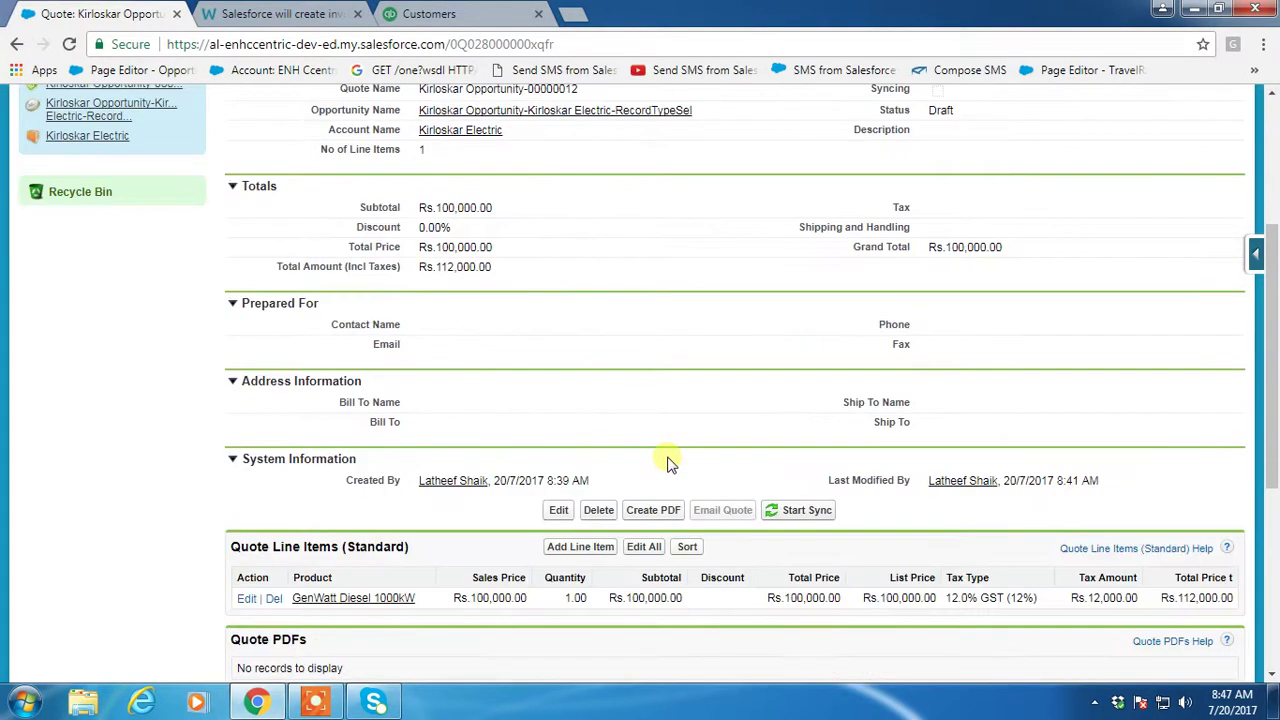
scroll(670, 462, up, 3)
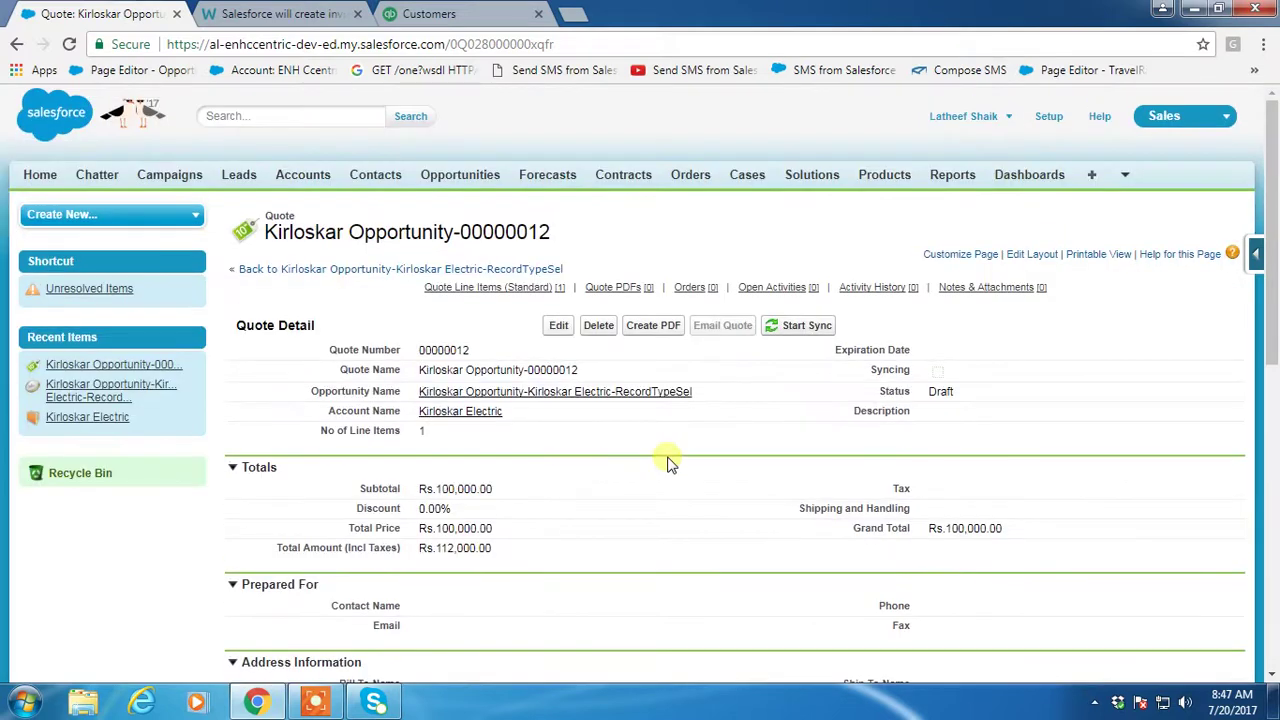
scroll(670, 462, down, 4)
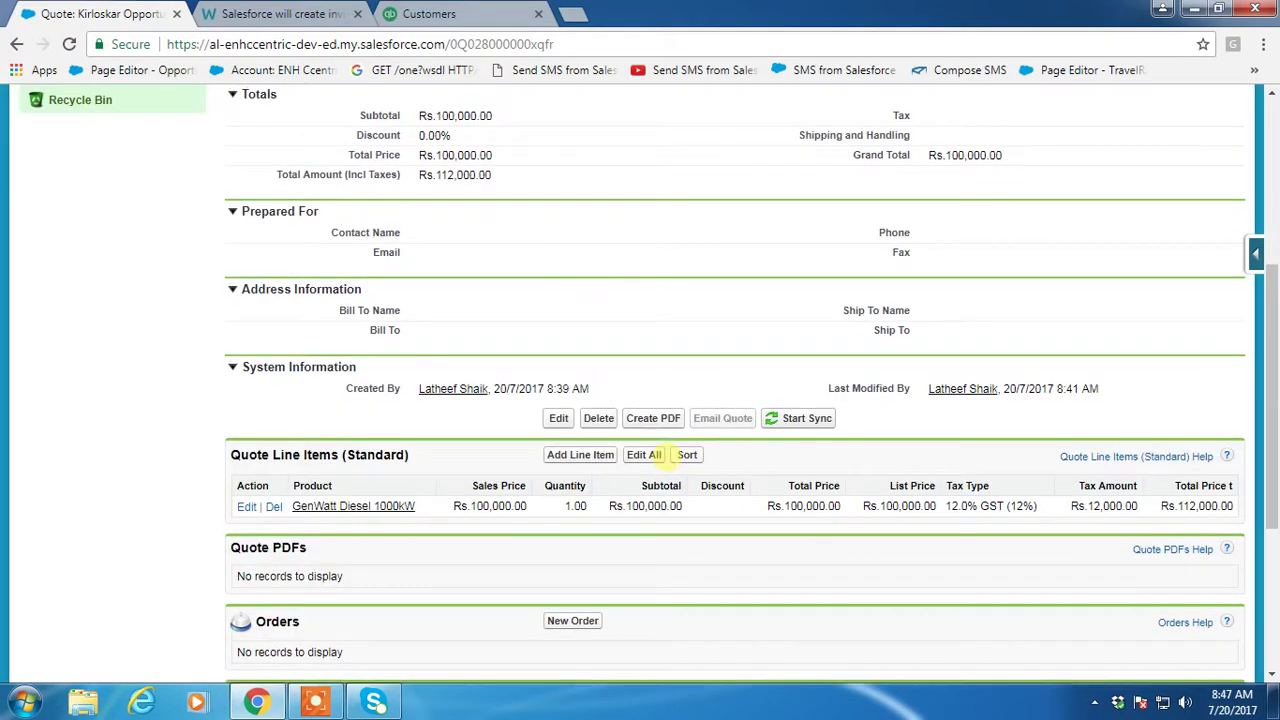
scroll(668, 460, up, 4)
Step: Start adding further line items to the Kirloskar Opportunity quote
scroll(670, 462, down, 3)
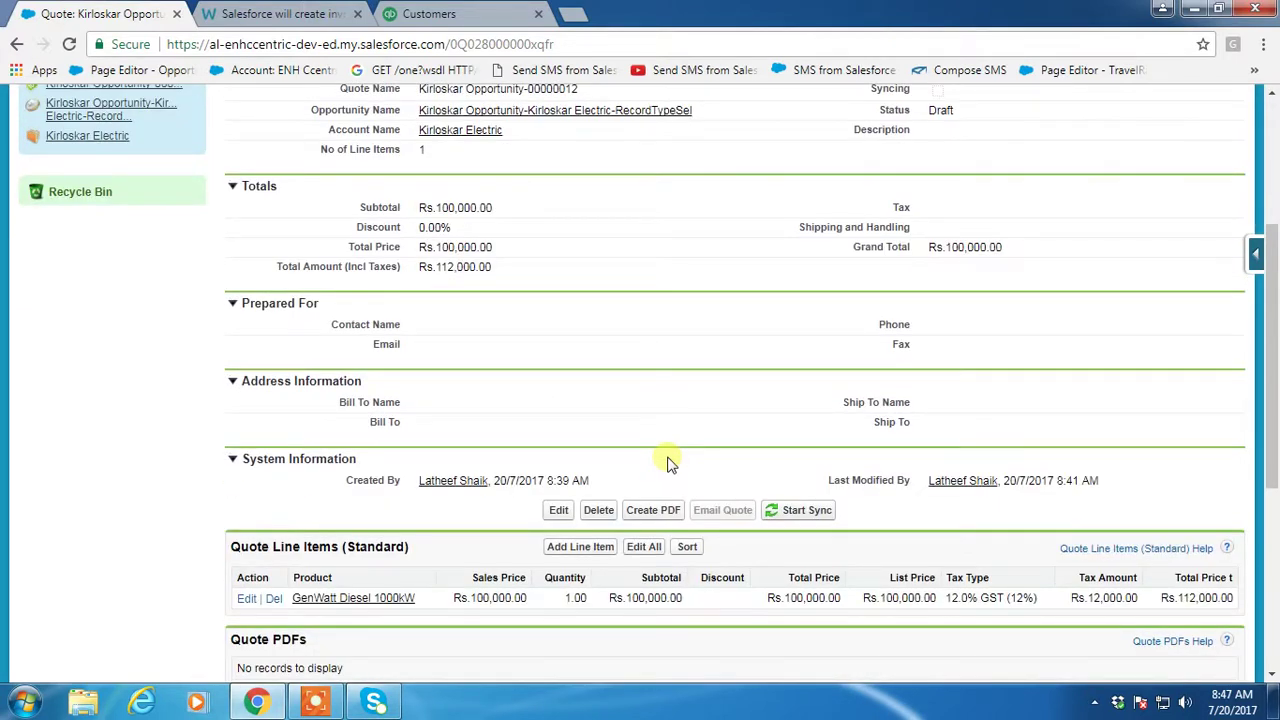
scroll(668, 462, down, 2)
click(600, 360)
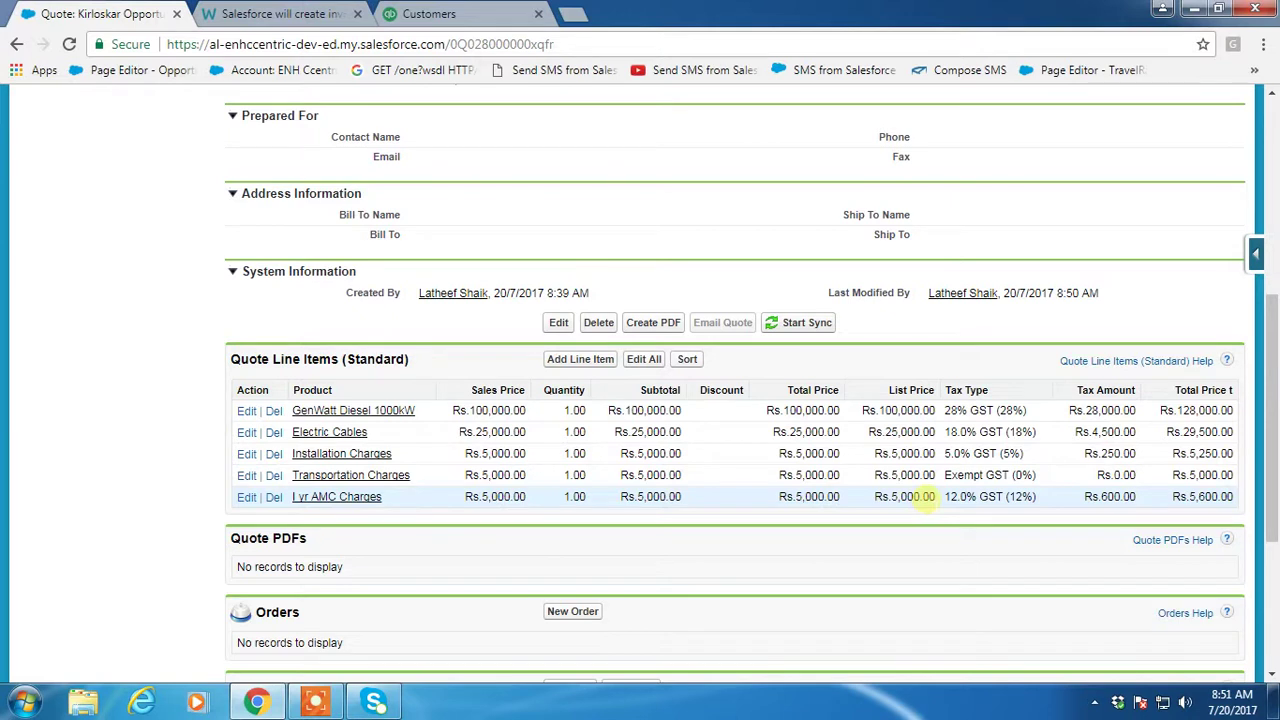
Step: Review the totals, tax types and tax amounts of the quote's generator, cables, installation, transportation and AMC line items
scroll(922, 497, up, 1)
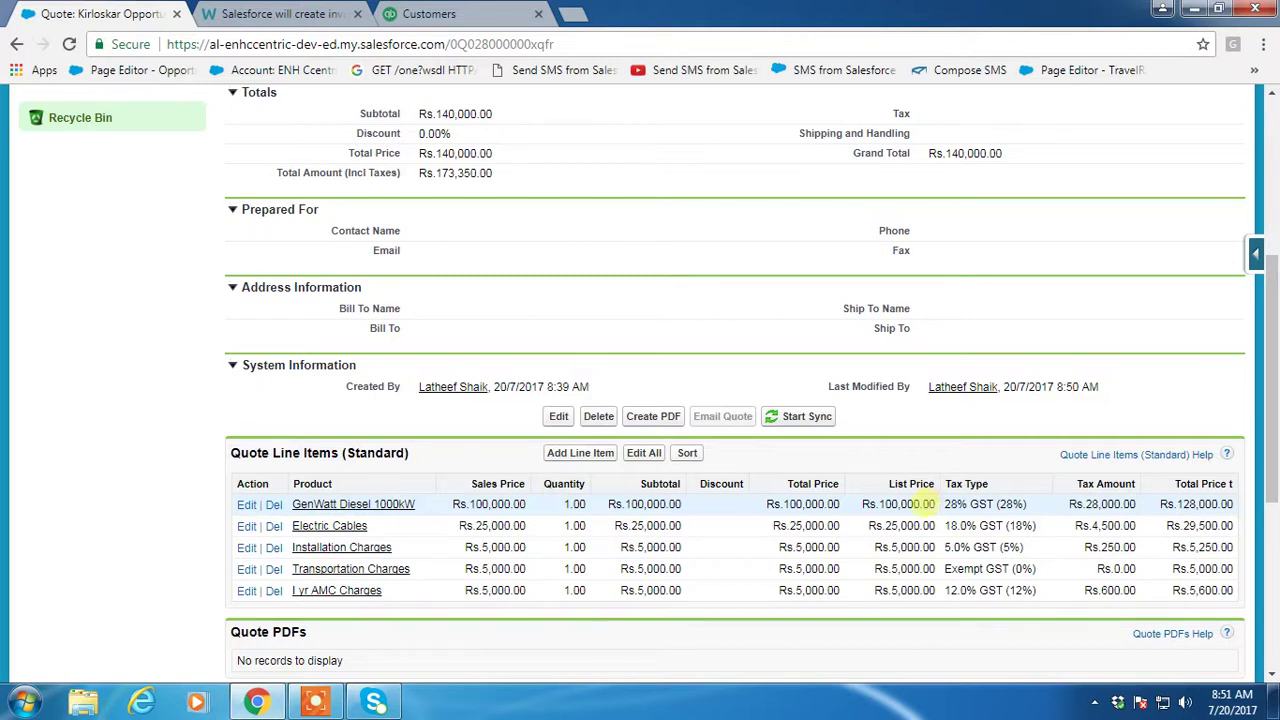
scroll(922, 510, up, 3)
scroll(923, 517, down, 3)
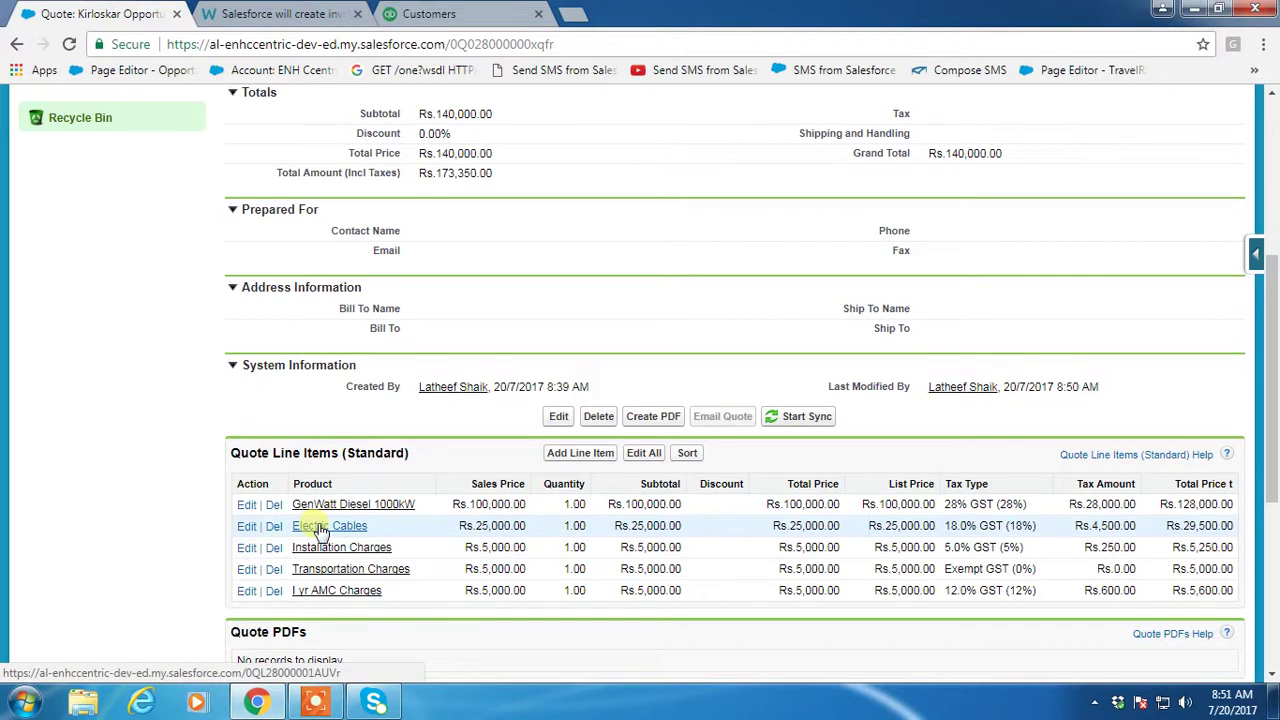
scroll(320, 528, down, 1)
scroll(370, 528, up, 3)
scroll(370, 528, down, 2)
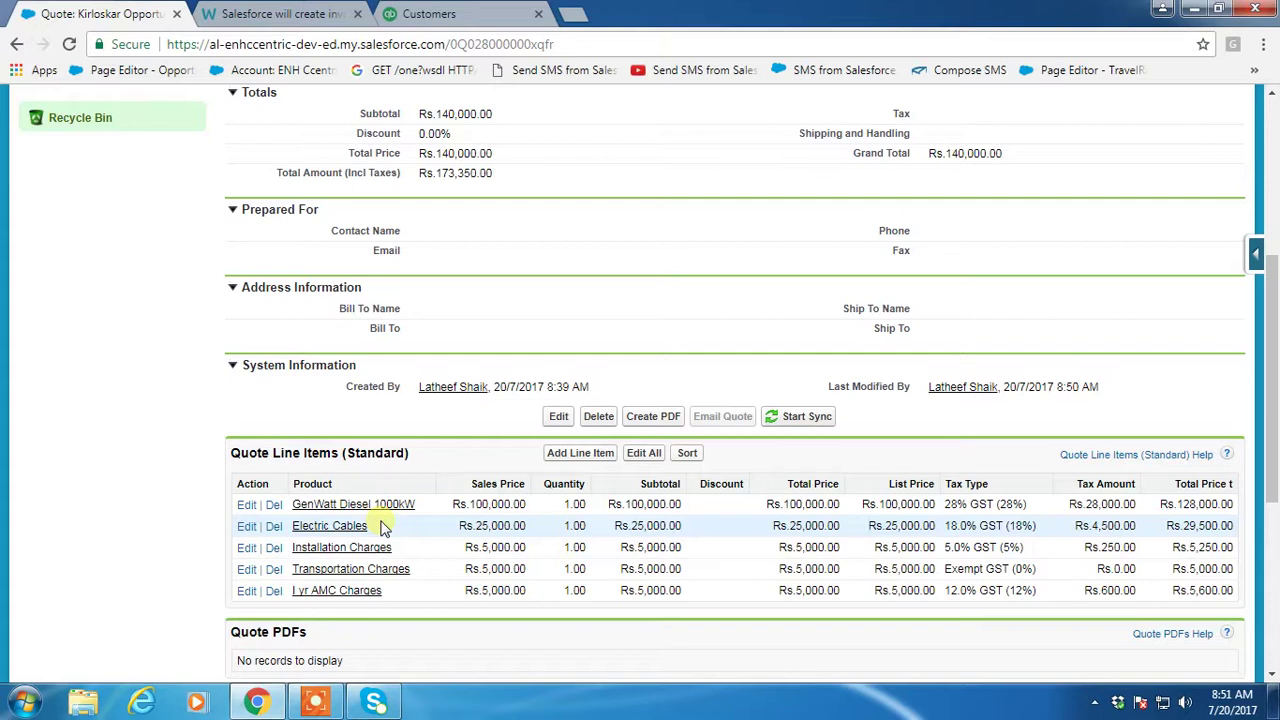
Step: Check the recipe's job list in Workato for the updated quote, and view Kirloskar Electric's transactions in QuickBooks
key(ctrl+Tab)
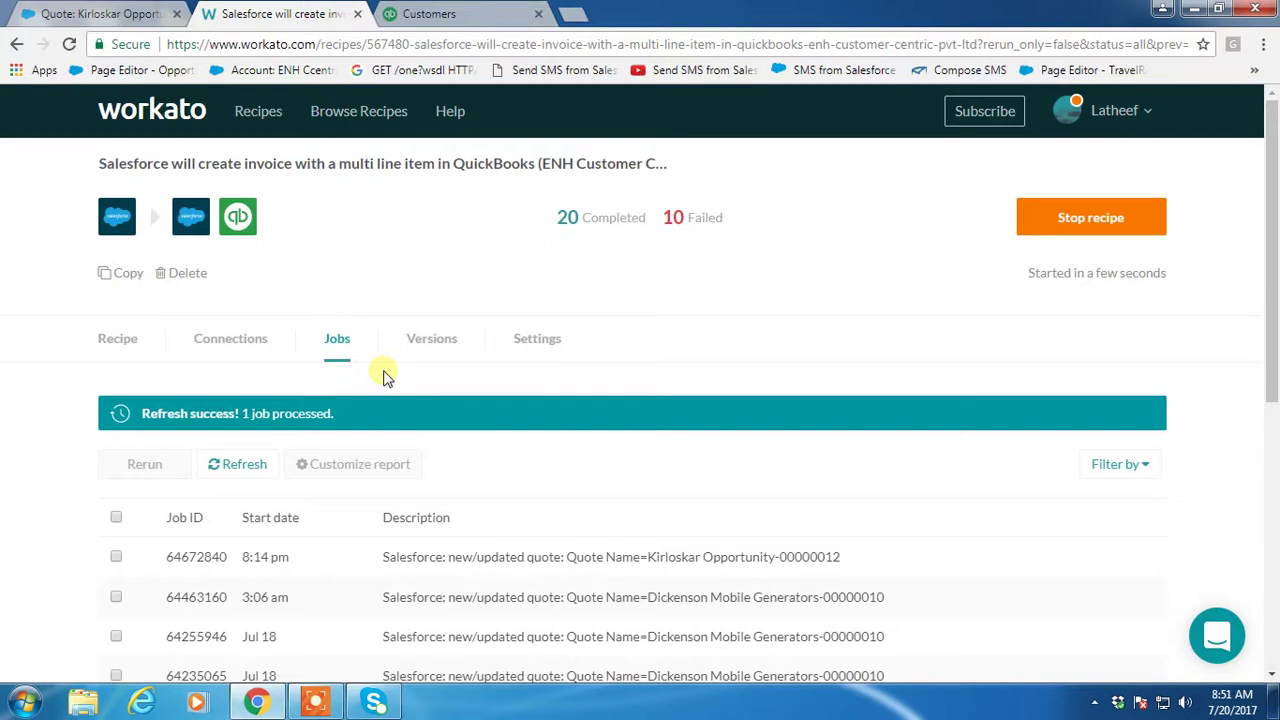
scroll(387, 375, down, 2)
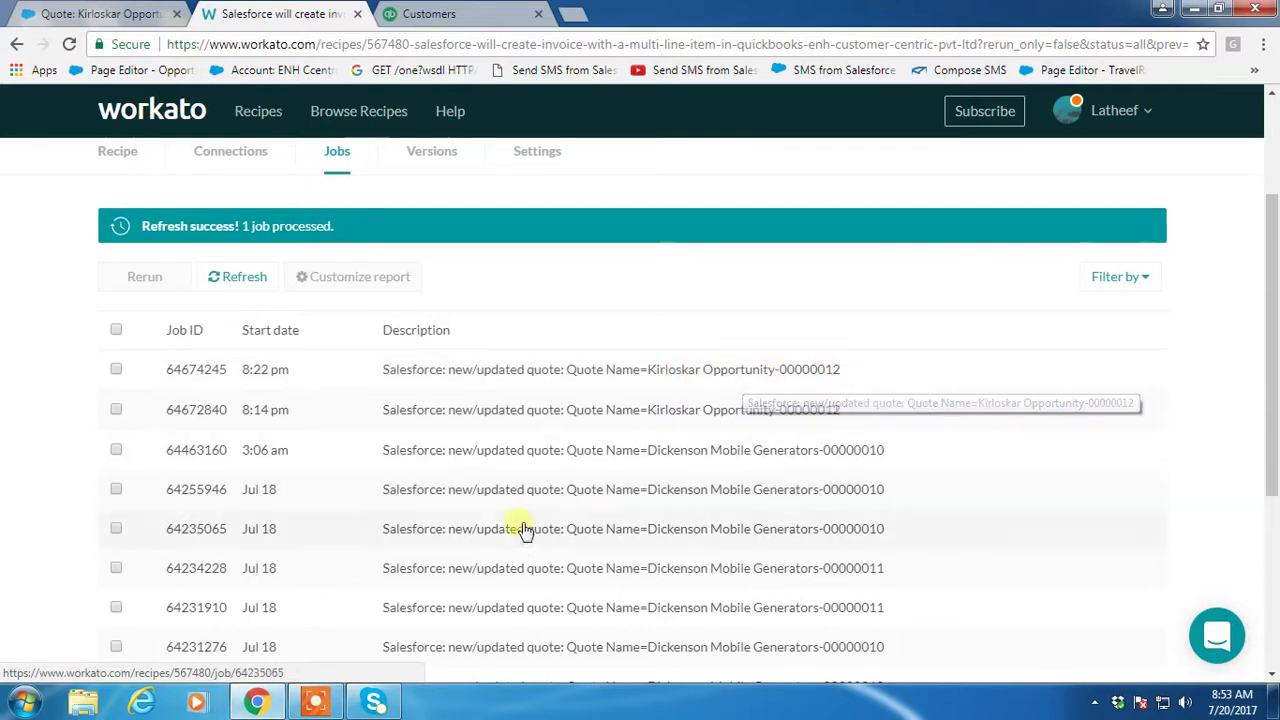
click(429, 13)
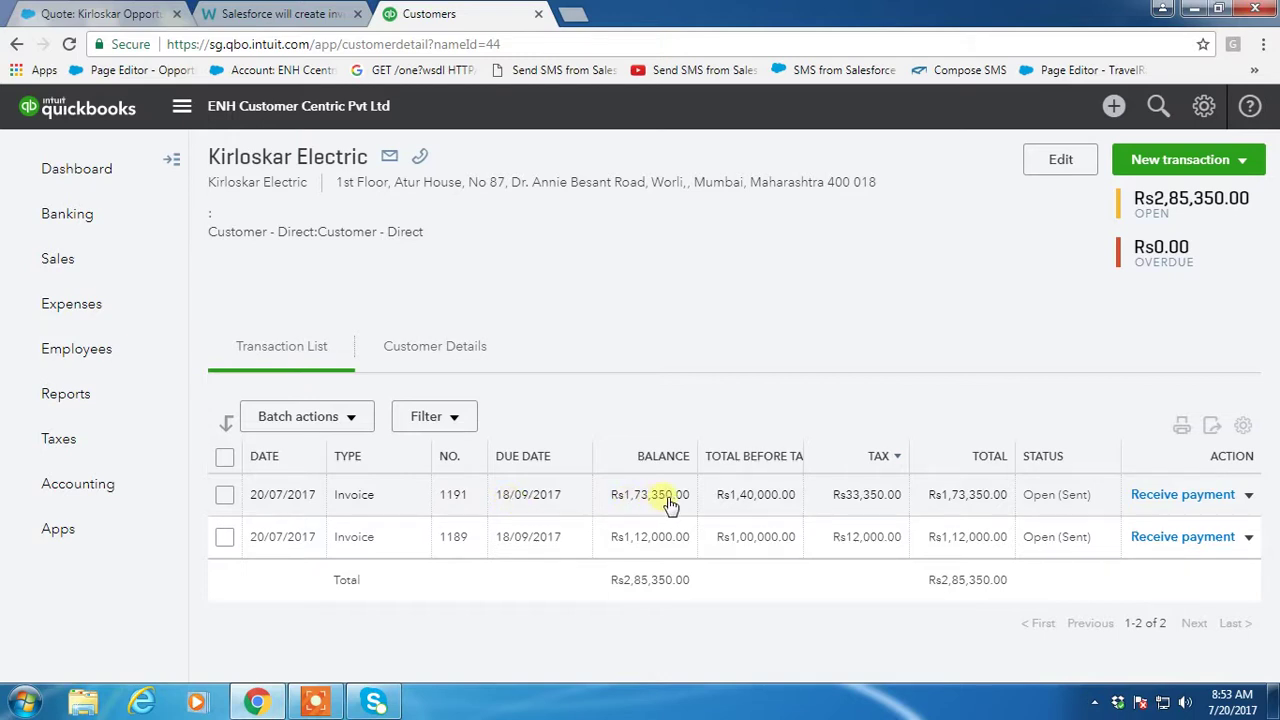
Step: Open Kirloskar Electric's latest invoice and examine its line items, GST rates, tax breakdown, total and balance due
click(355, 497)
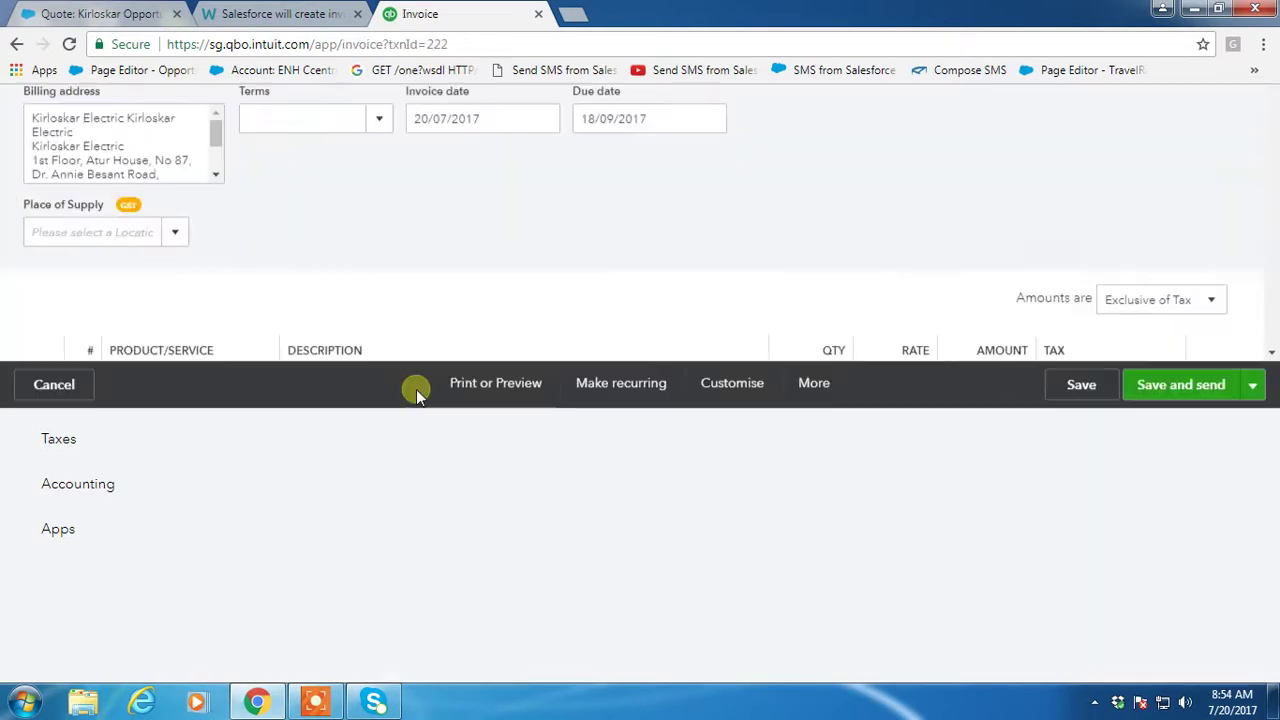
scroll(415, 393, down, 4)
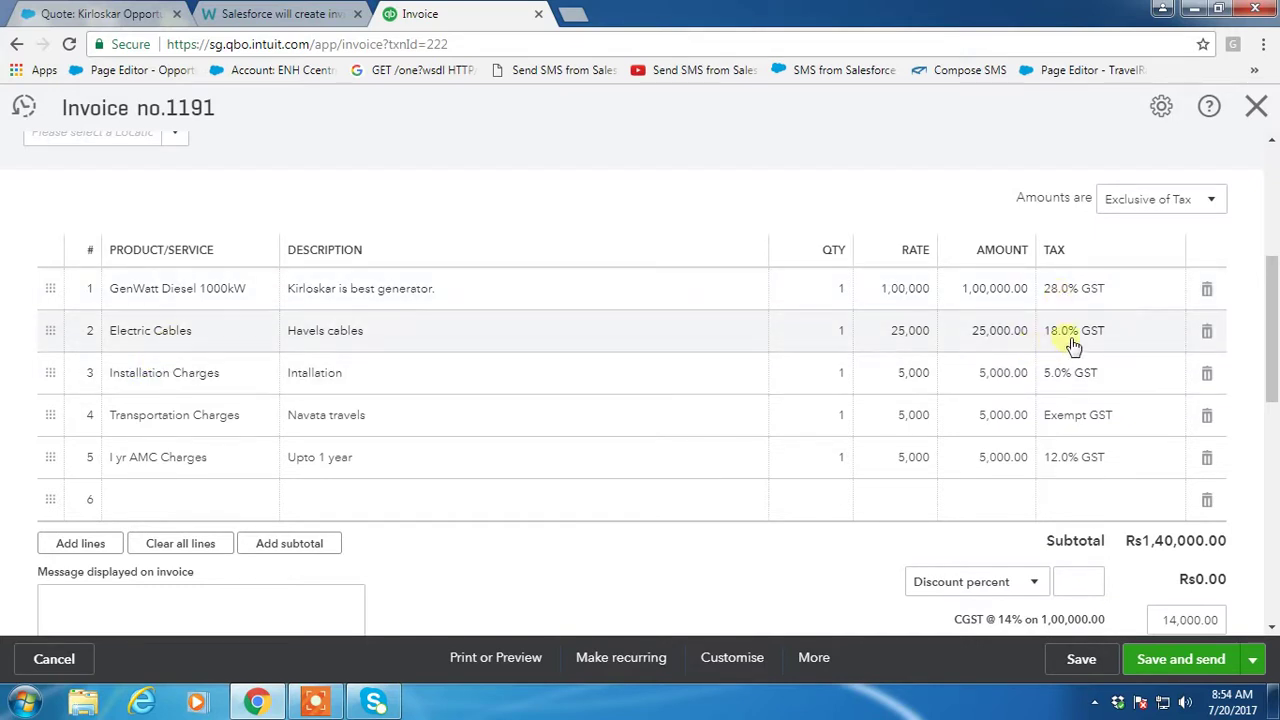
scroll(1004, 390, down, 1)
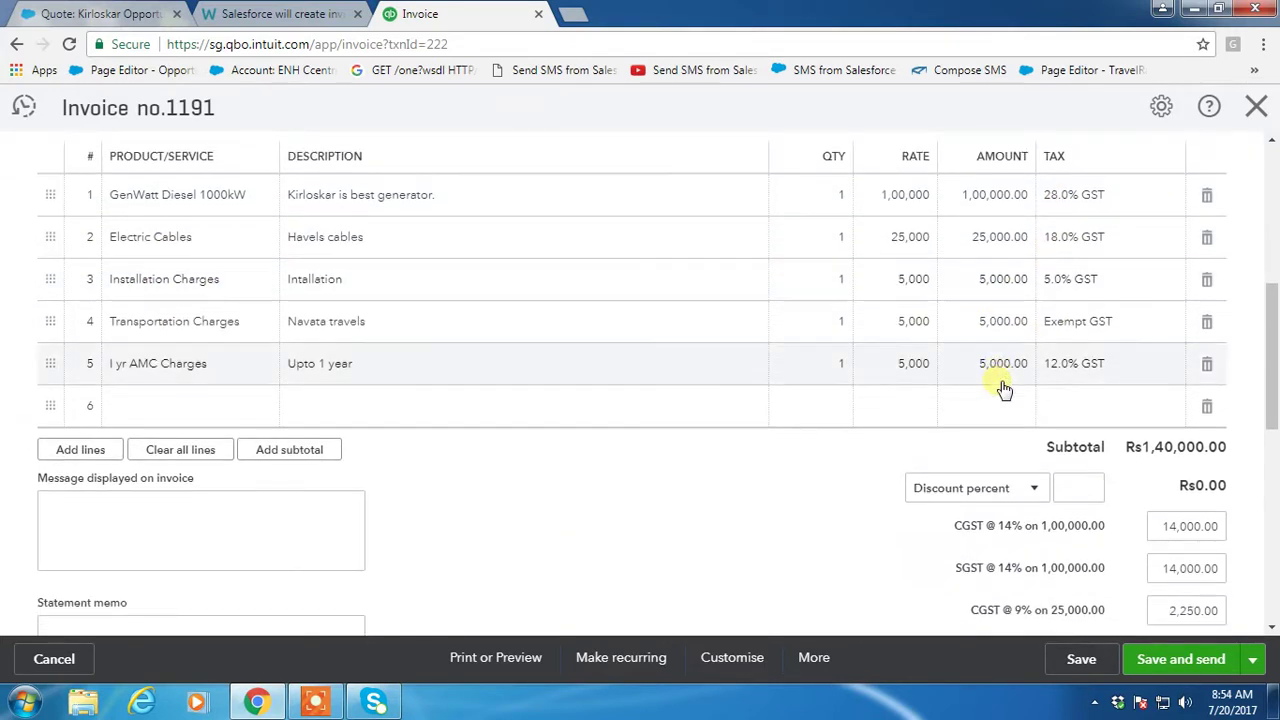
scroll(1004, 390, down, 1)
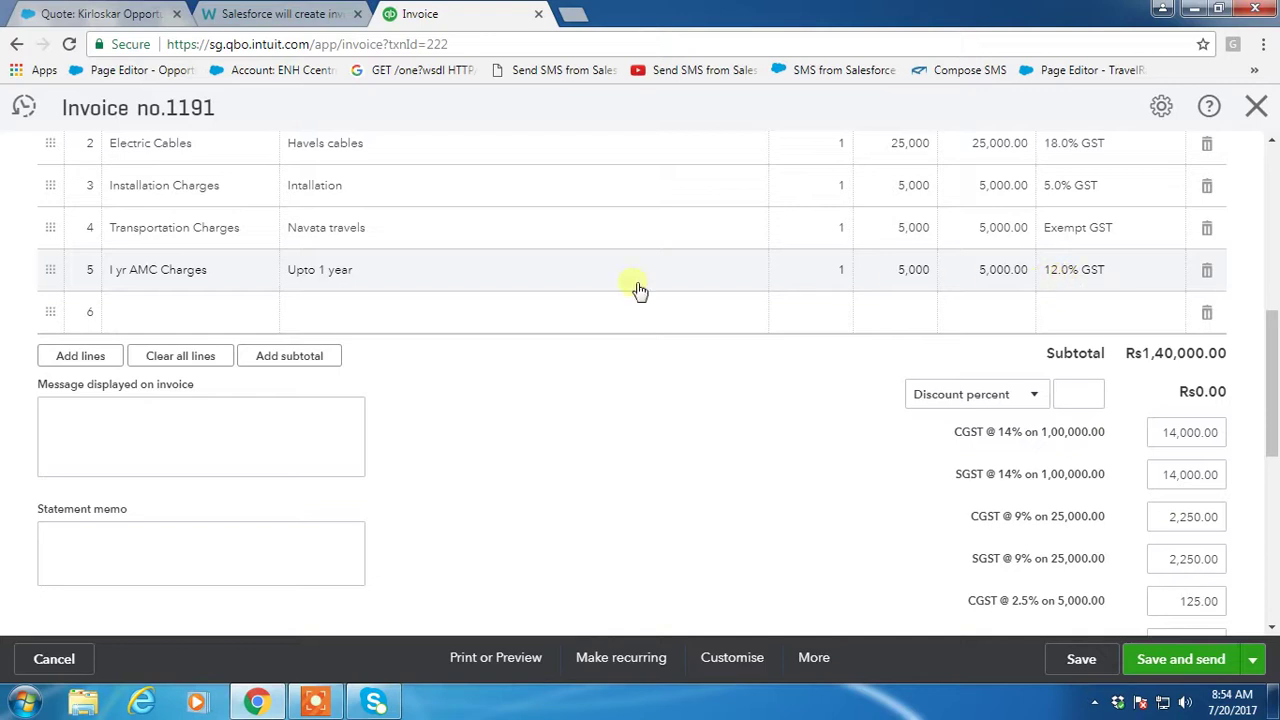
scroll(418, 303, down, 4)
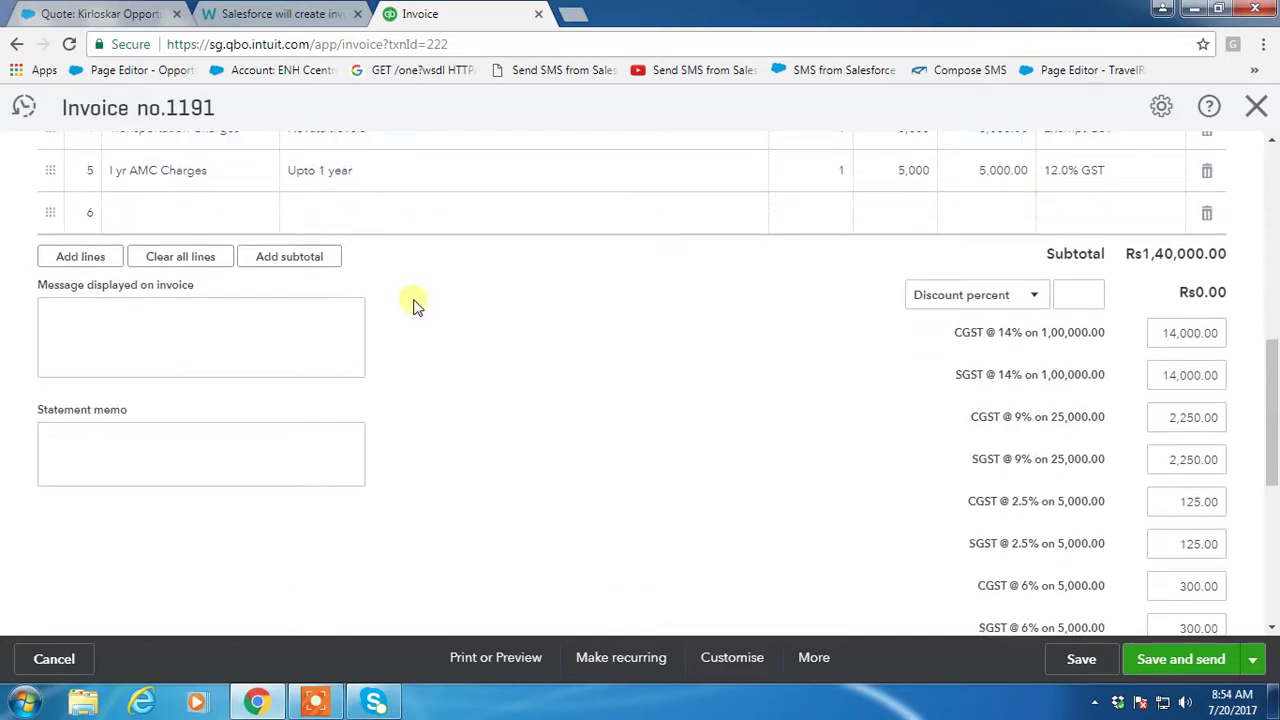
scroll(418, 303, down, 2)
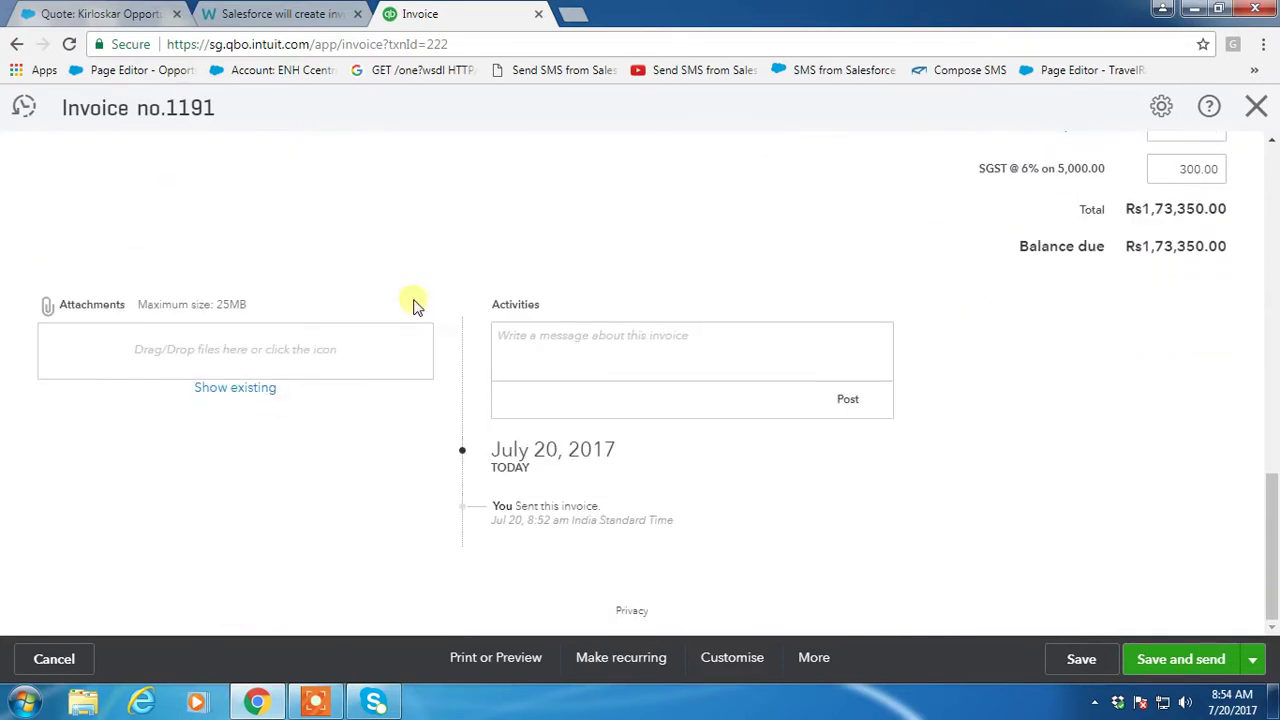
scroll(264, 355, up, 5)
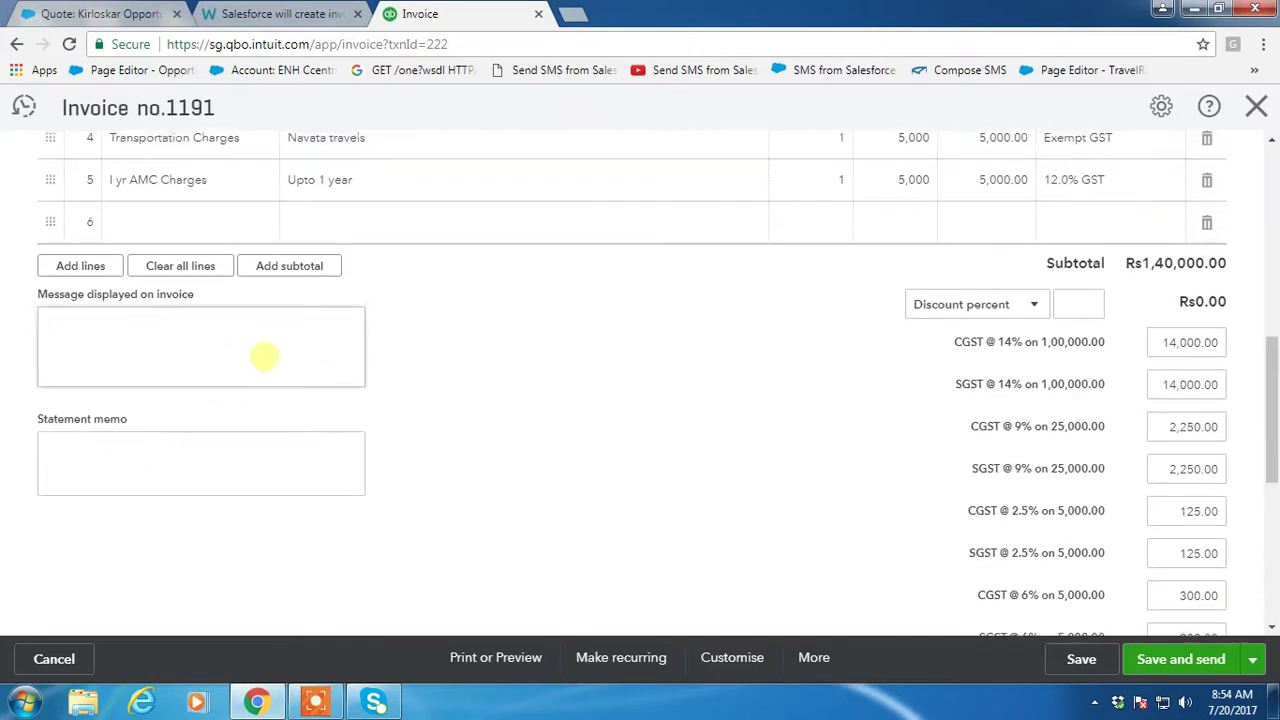
scroll(264, 355, up, 7)
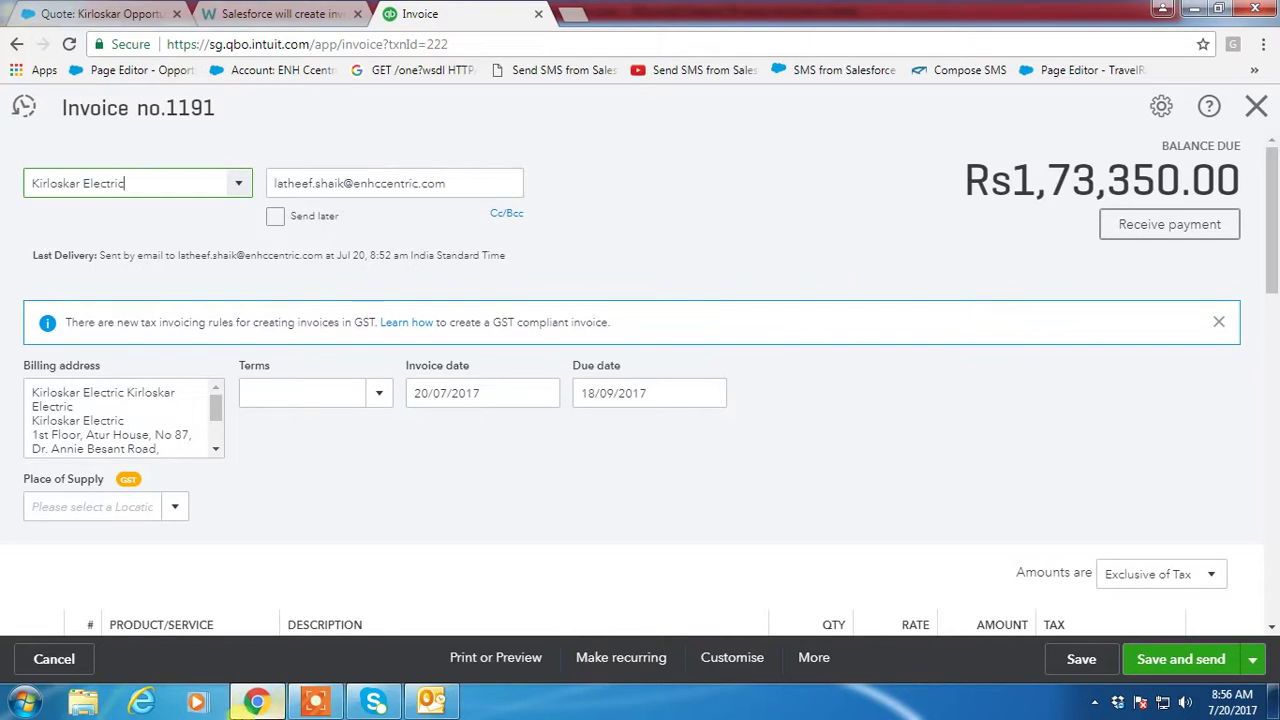
Step: Switch to Outlook, open today's invoice email from ENH Customer Centric Pvt Ltd, and view the linked invoice online
click(431, 701)
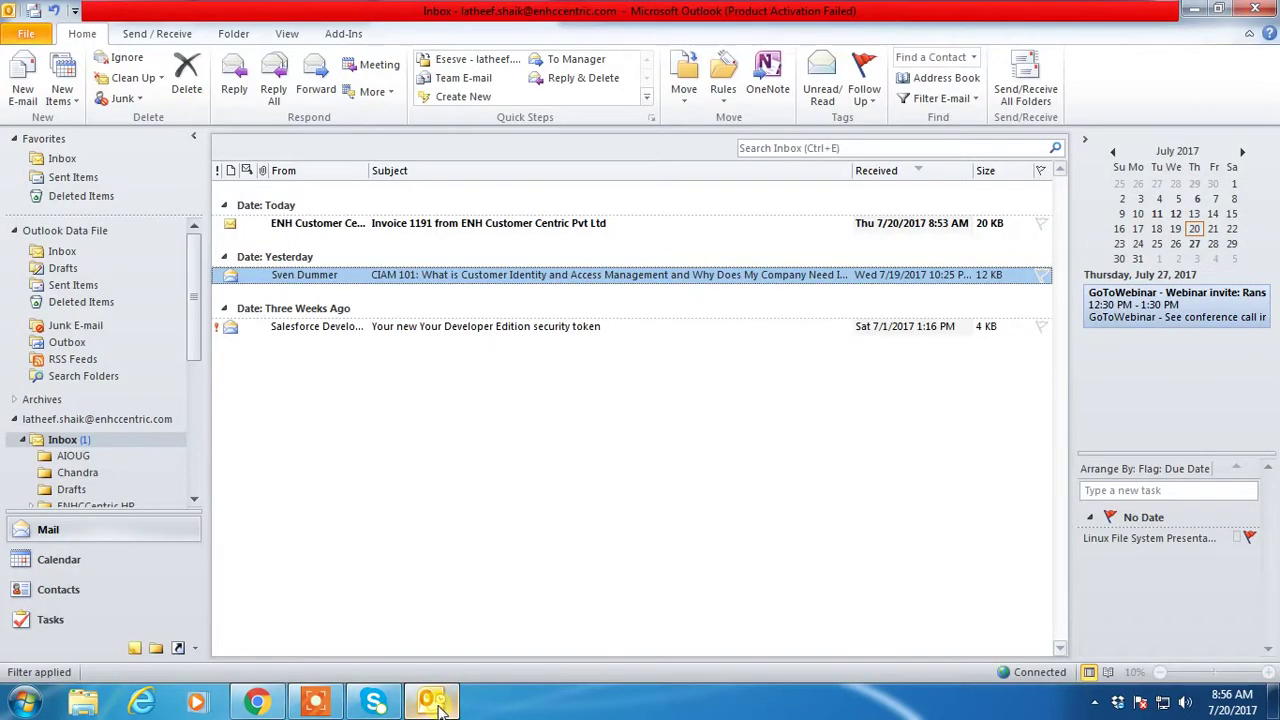
double_click(388, 224)
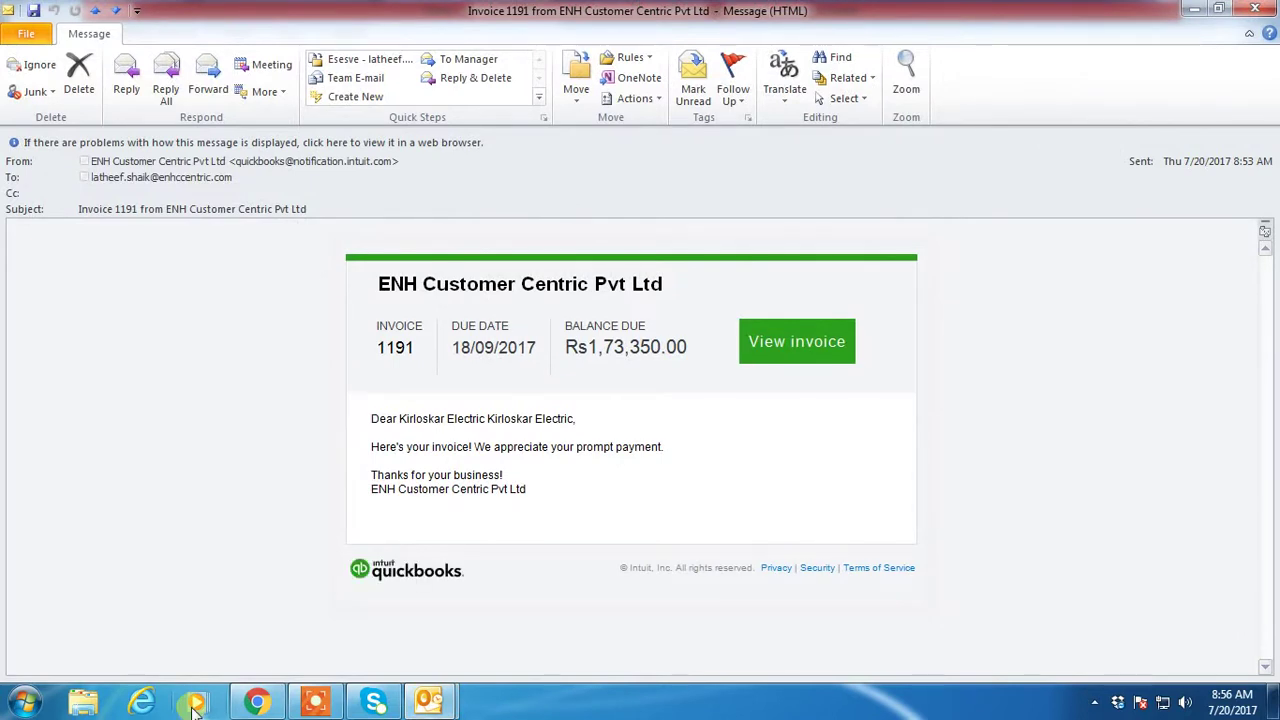
click(786, 354)
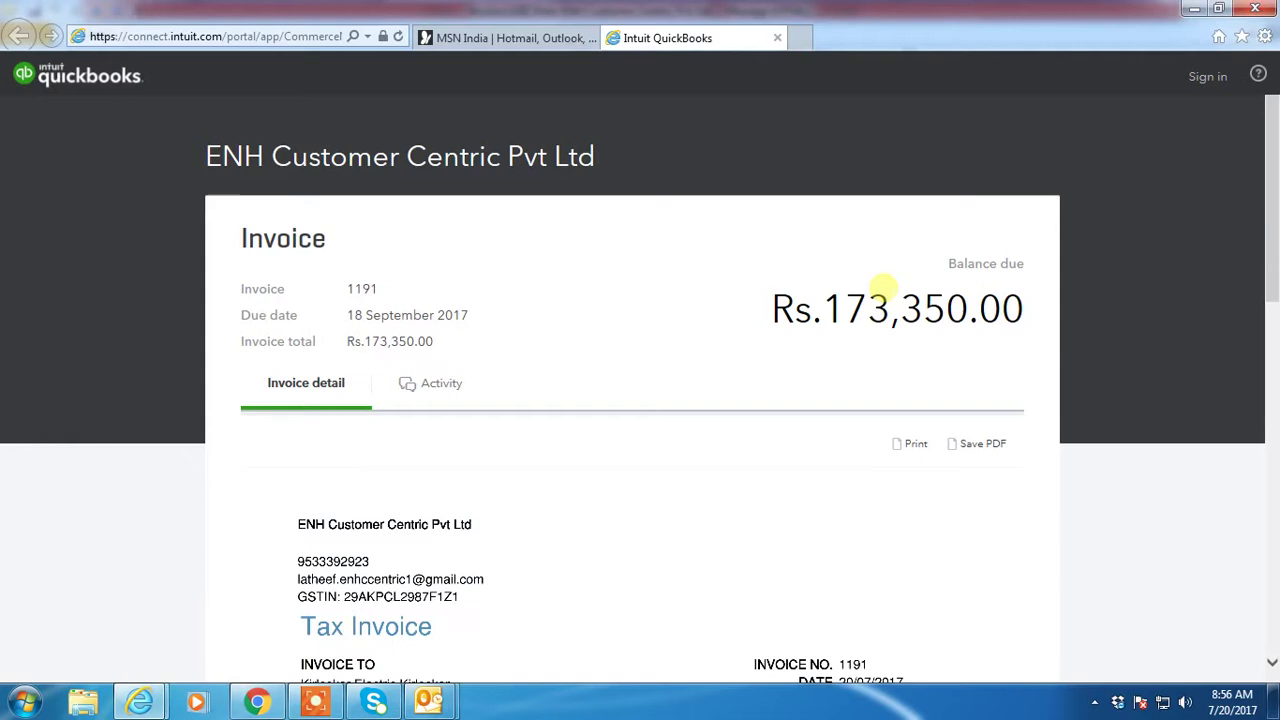
Step: Review the online tax invoice's billing details, line items with GST rates, totals and CGST/SGST tax summary
scroll(889, 286, down, 3)
scroll(728, 346, up, 3)
scroll(728, 346, down, 2)
scroll(728, 346, down, 3)
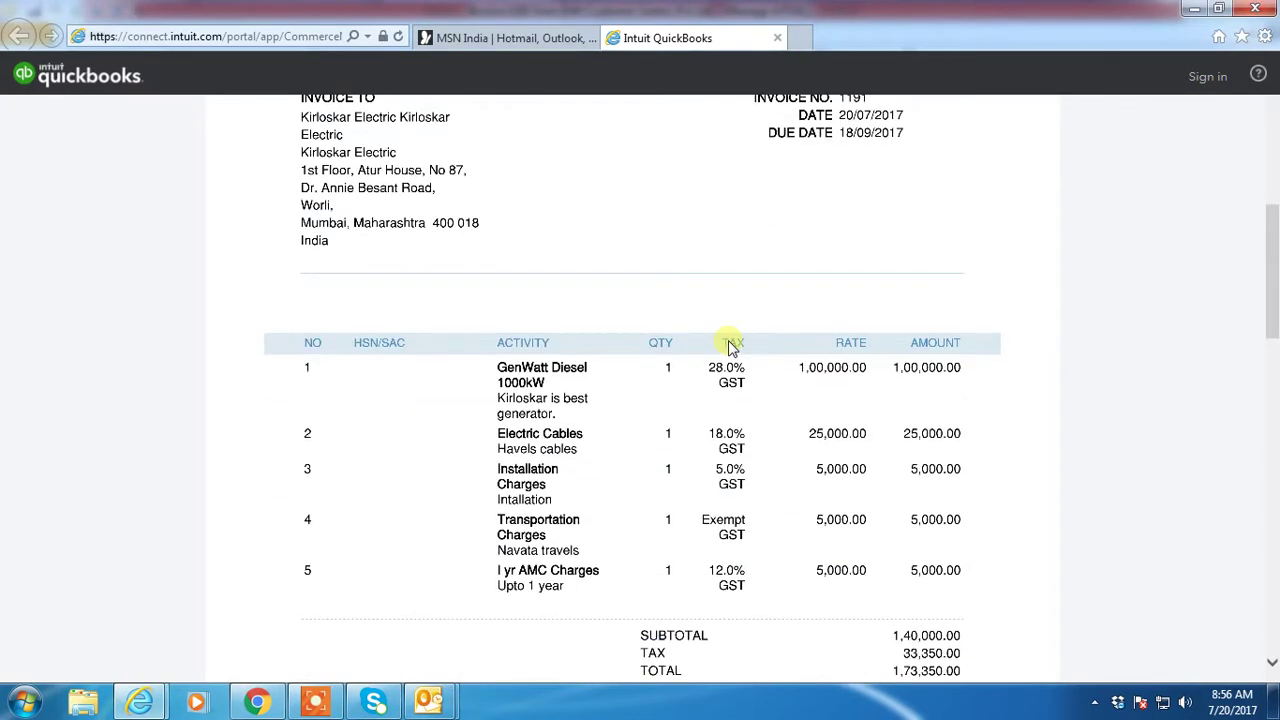
scroll(730, 346, down, 4)
scroll(728, 346, down, 2)
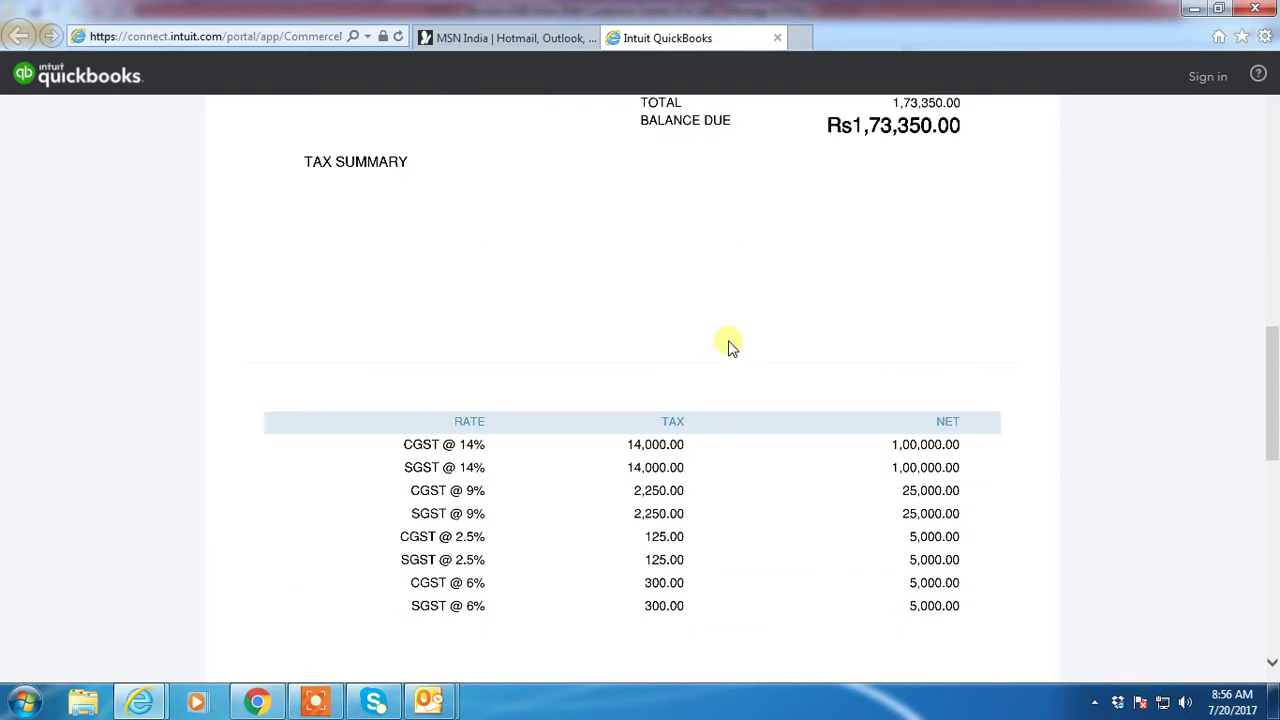
scroll(728, 346, down, 1)
scroll(728, 346, up, 10)
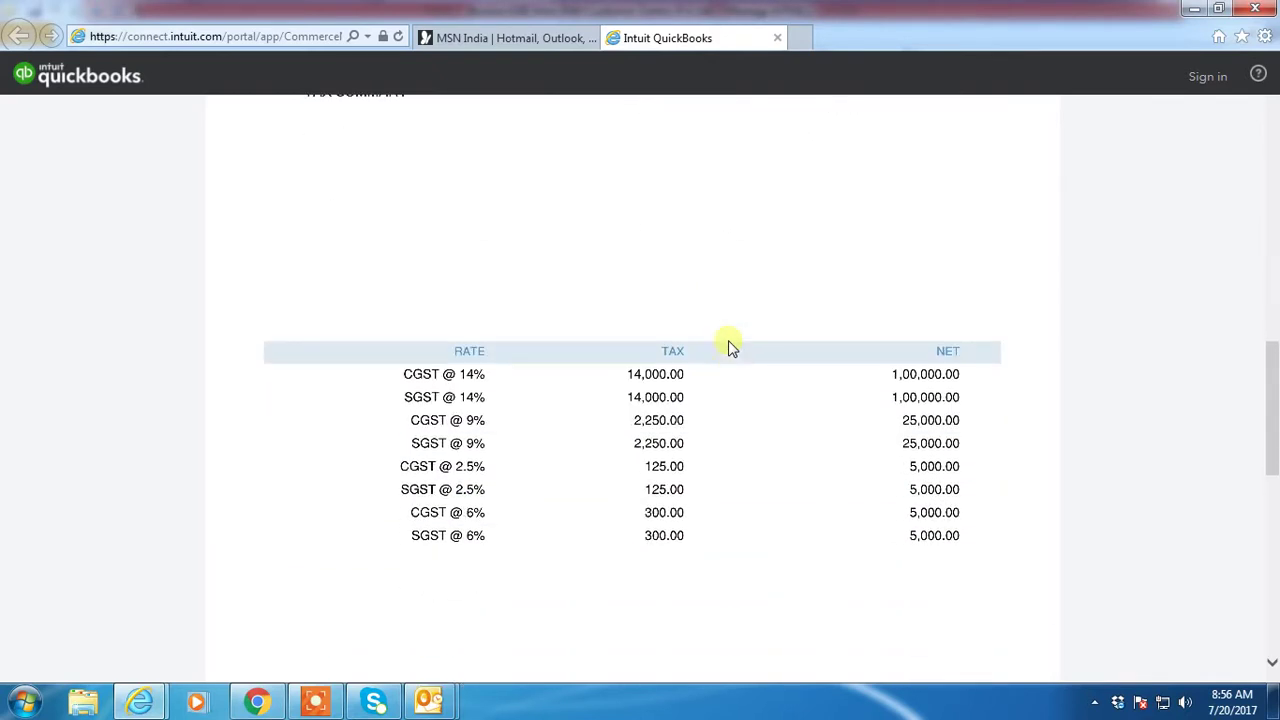
scroll(728, 346, up, 3)
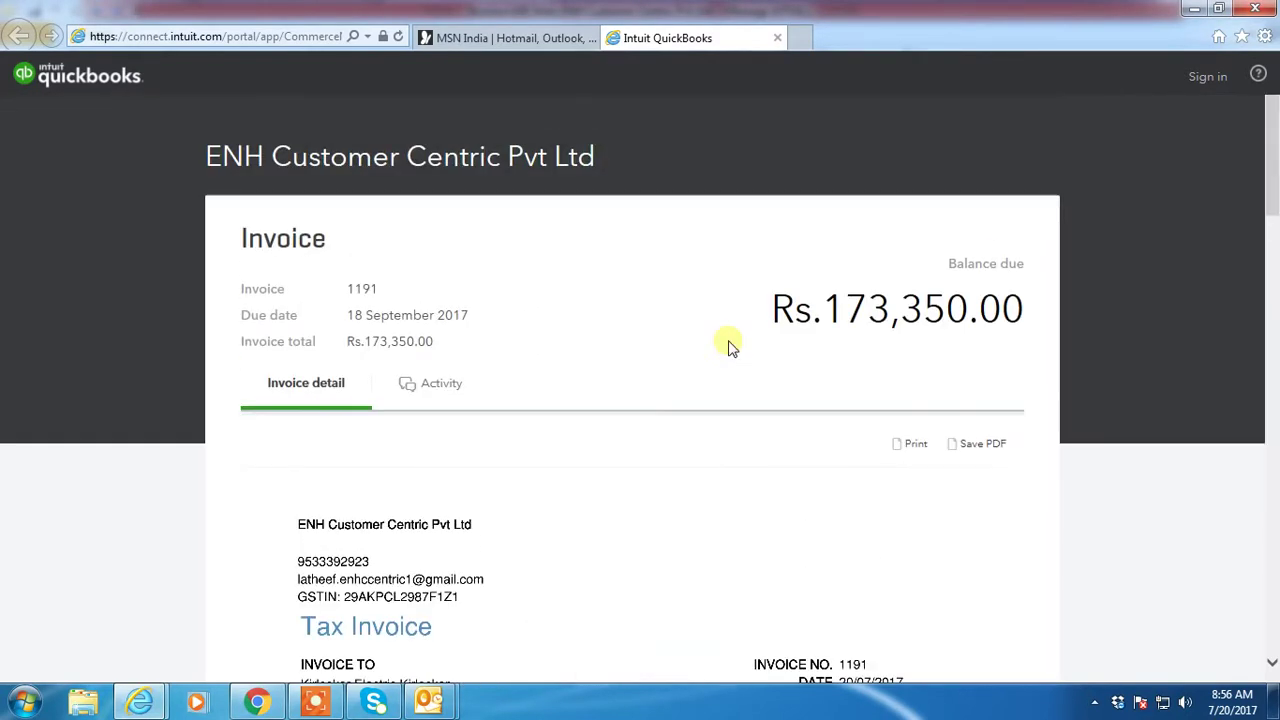
scroll(728, 346, down, 1)
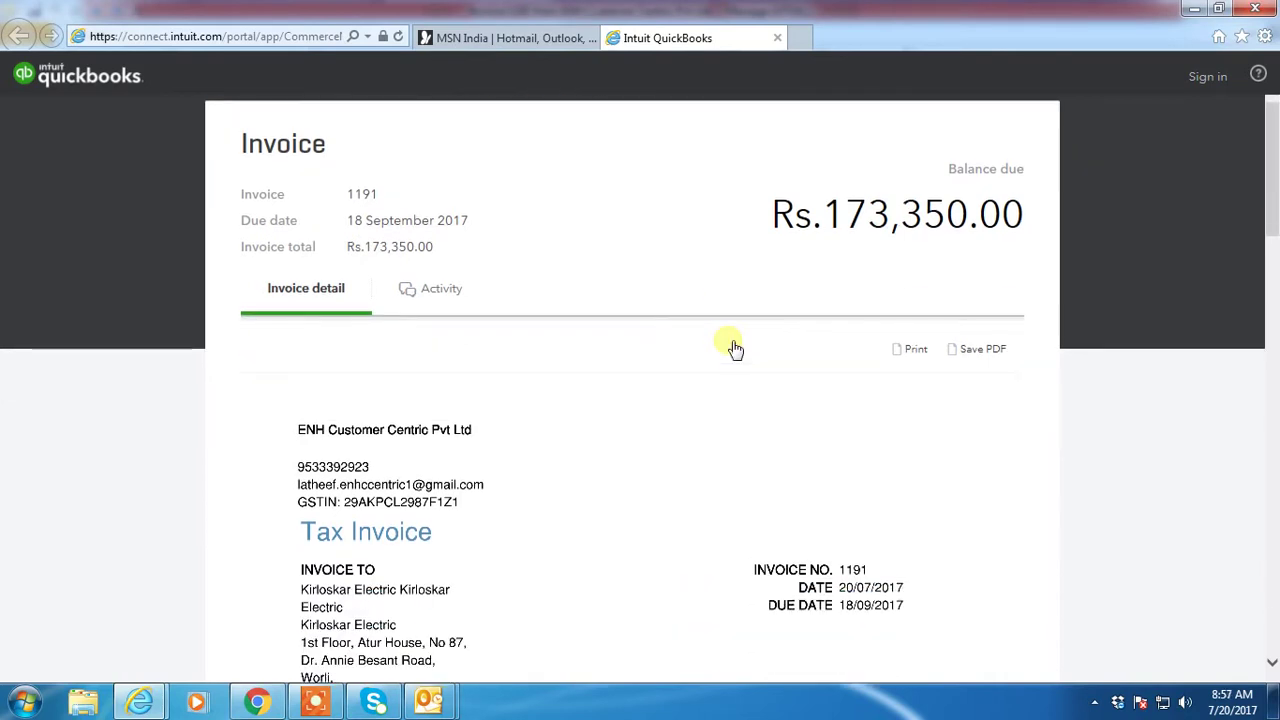